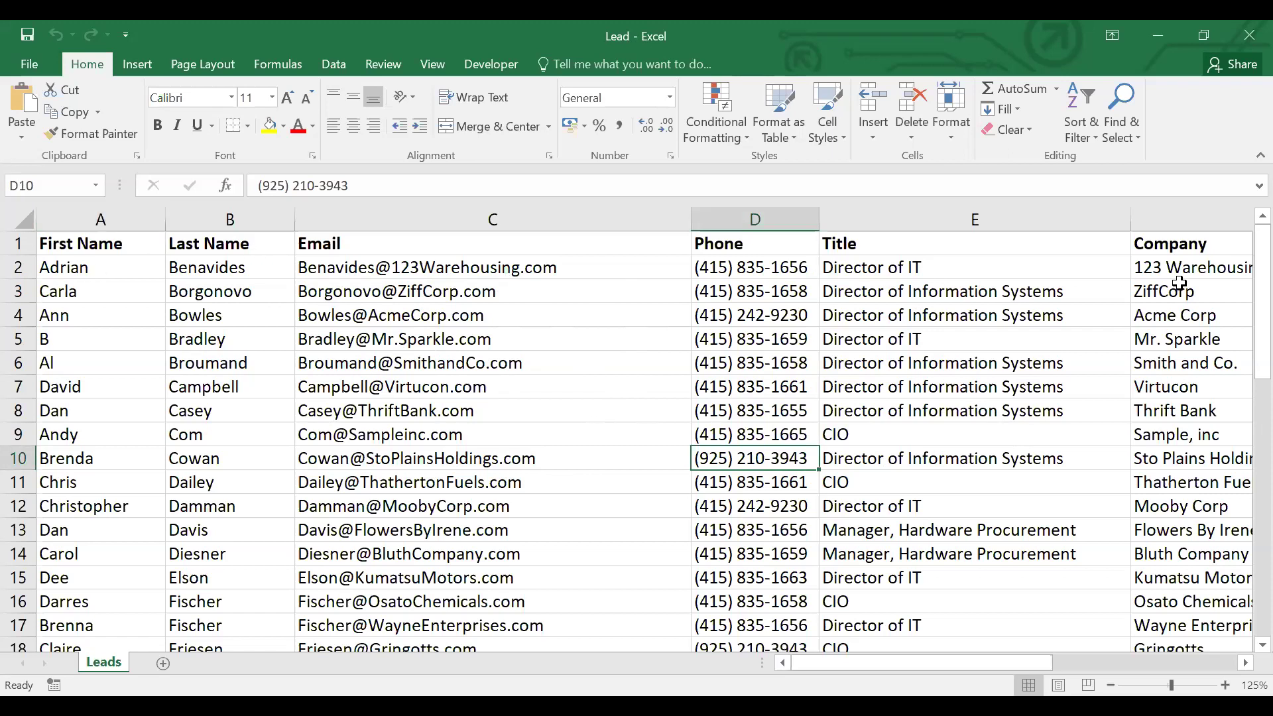
# Step: Review the Title column, a phone number and cell E4, then open the Salesforce Leads tab
pyautogui.click(907, 219)
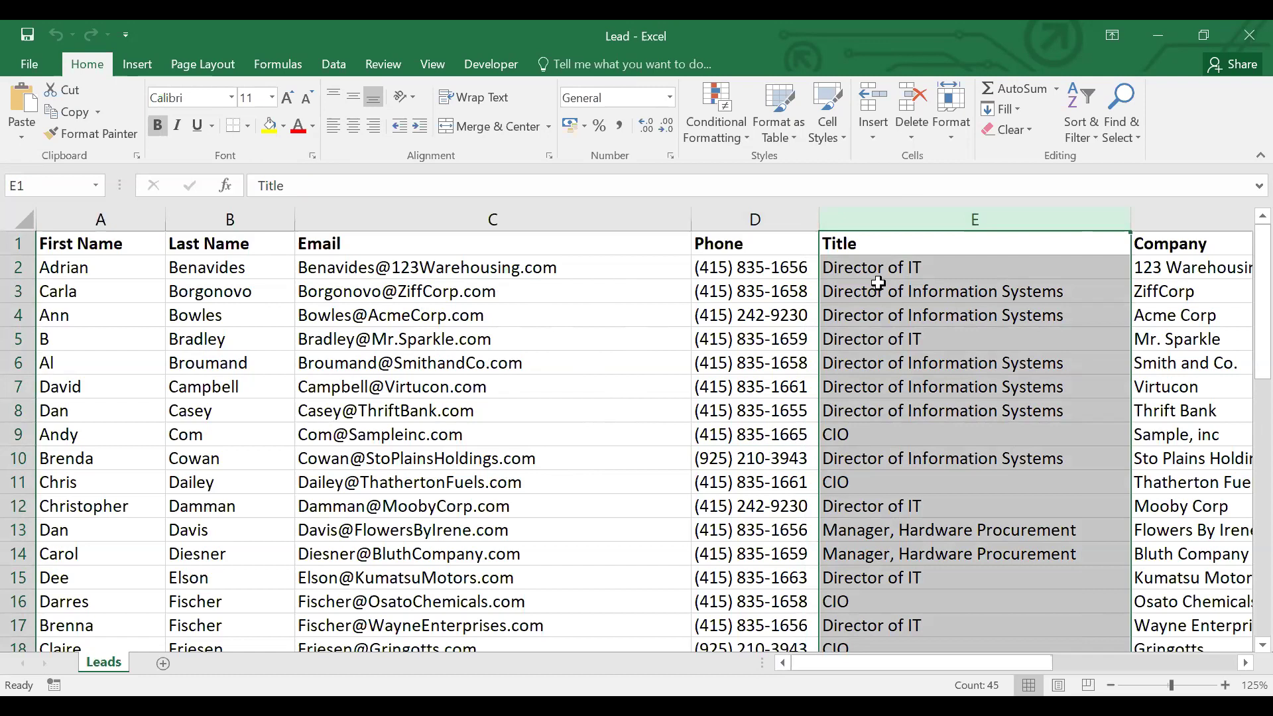
pyautogui.click(780, 291)
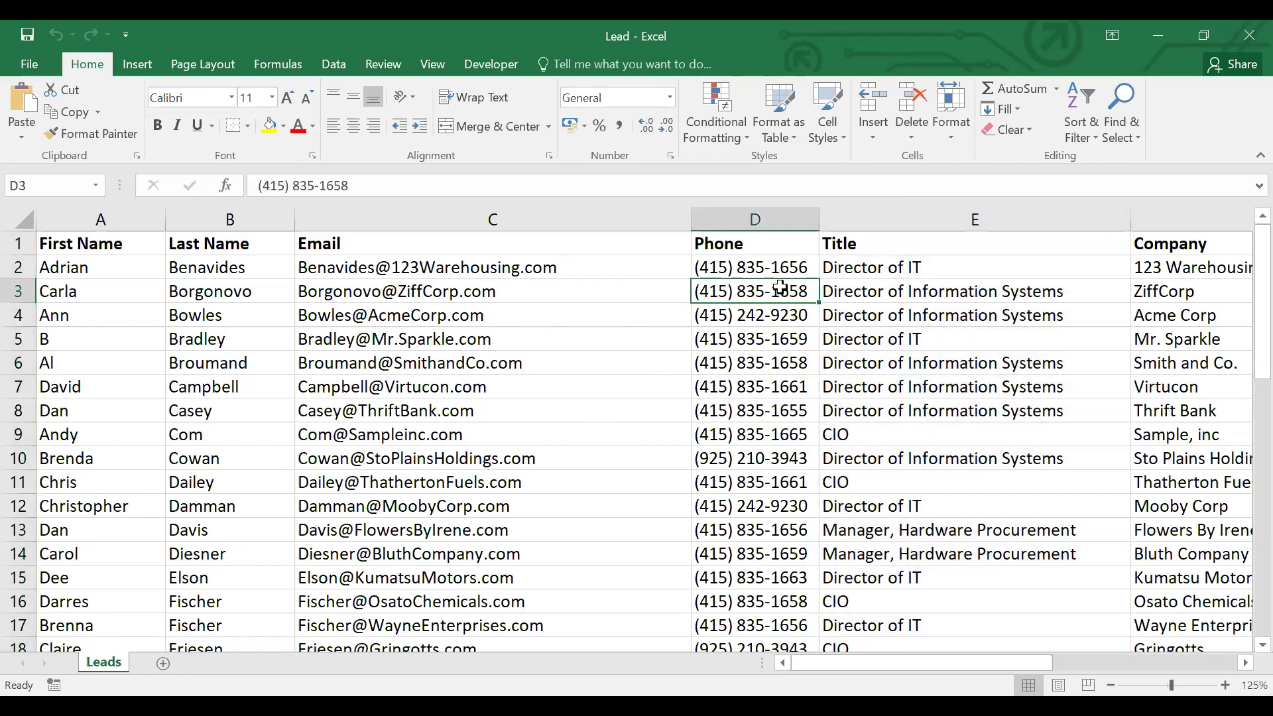
pyautogui.click(872, 217)
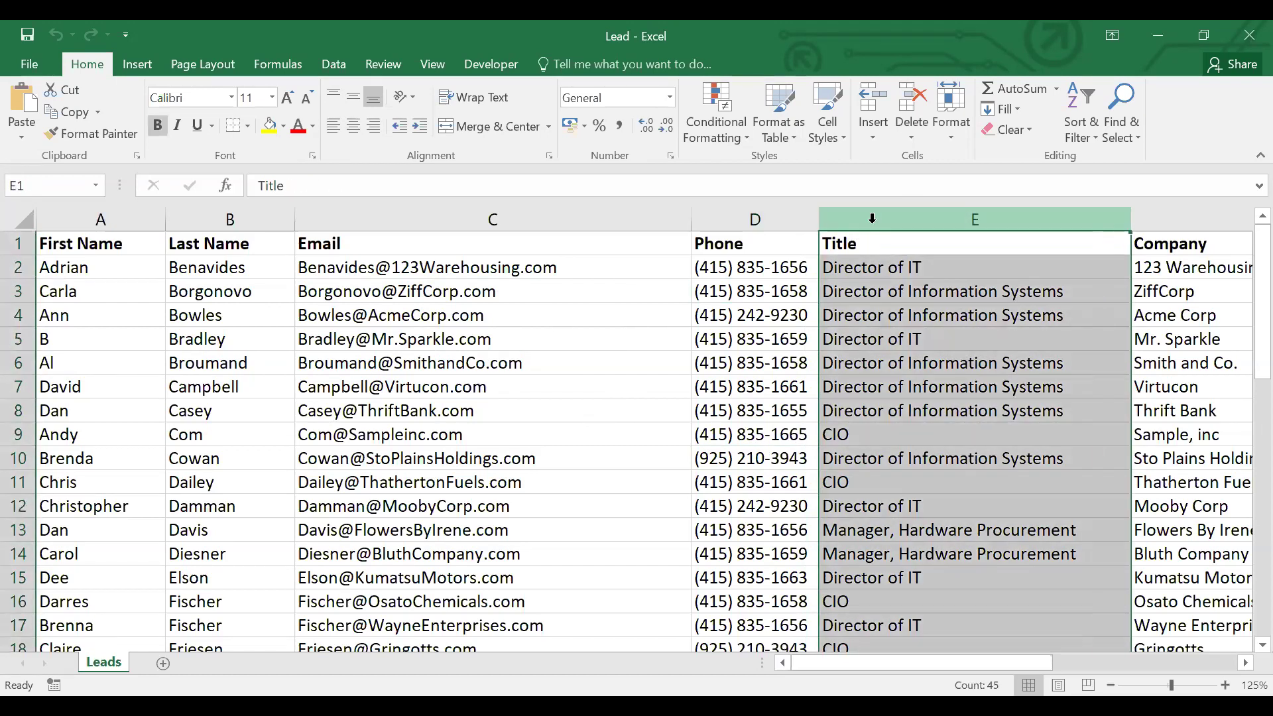
pyautogui.click(874, 251)
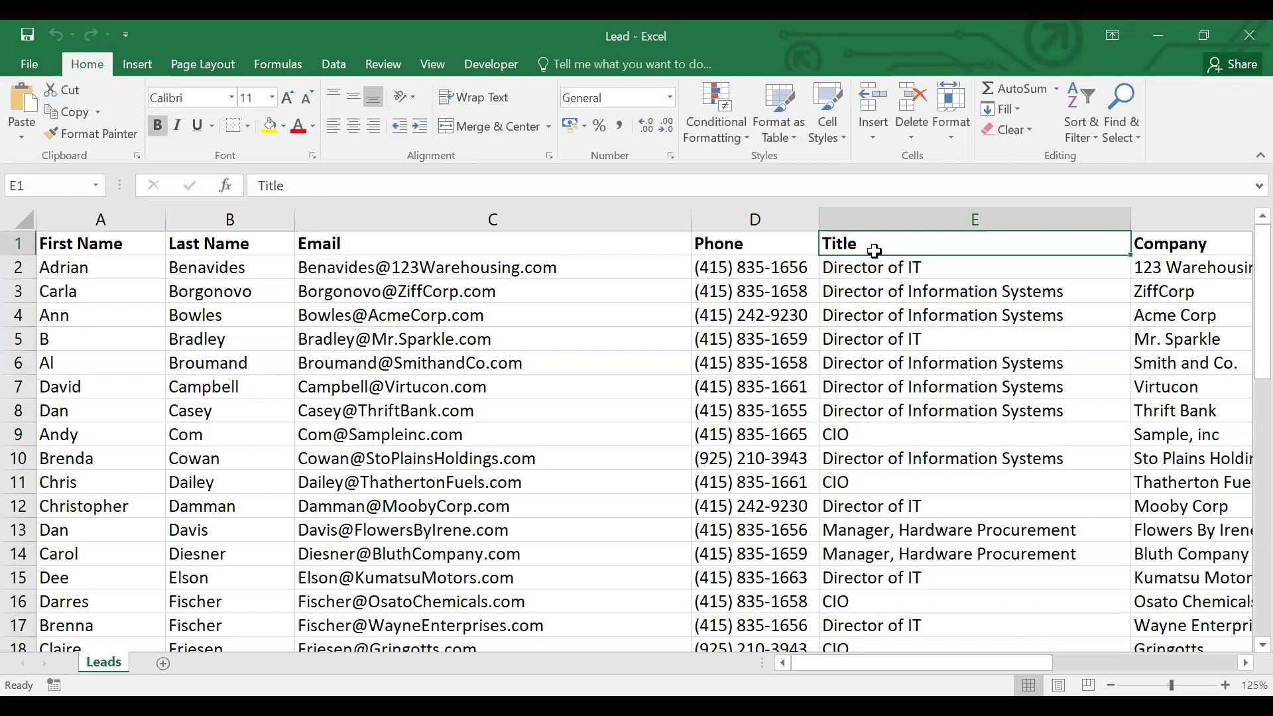
pyautogui.click(875, 210)
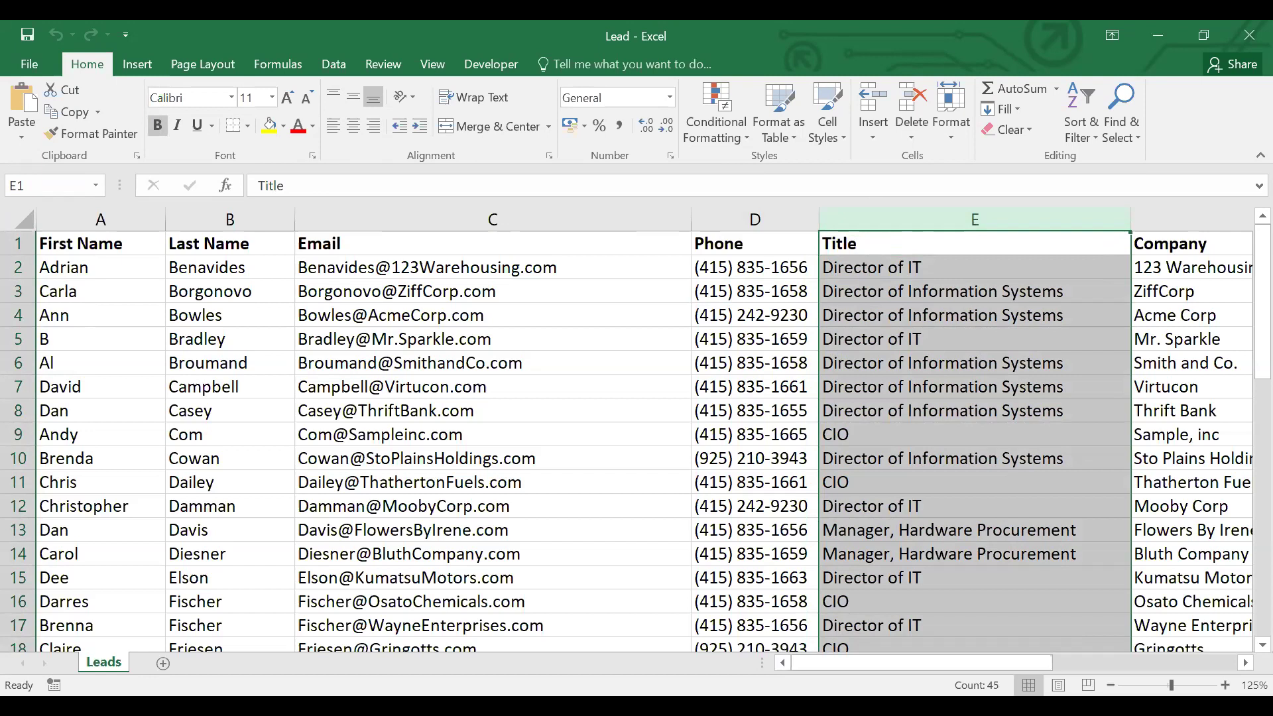
pyautogui.click(945, 215)
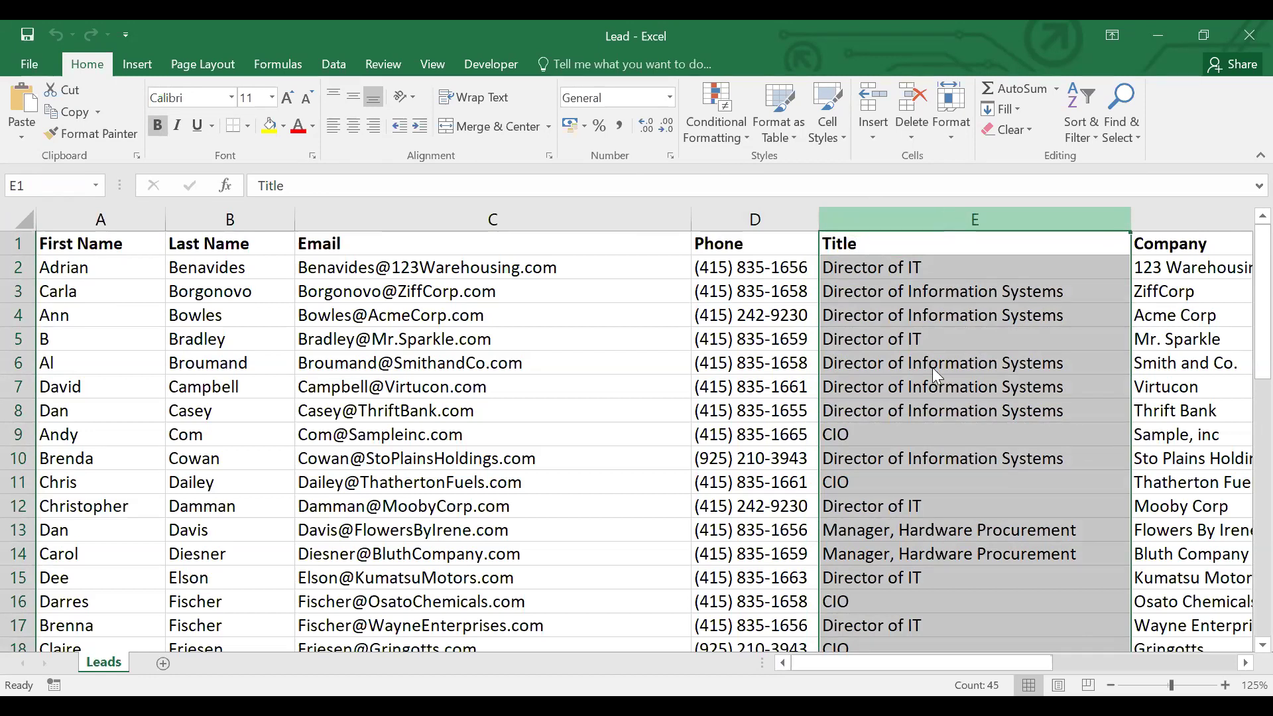
pyautogui.click(1063, 322)
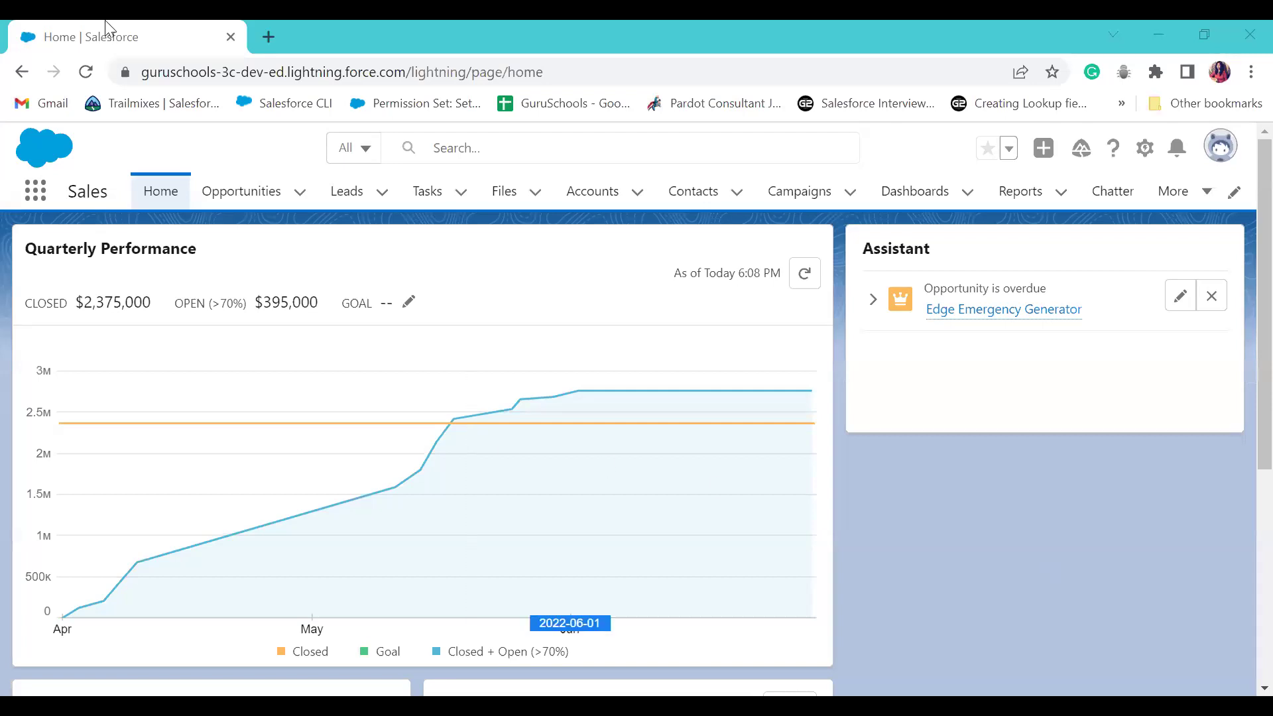
pyautogui.click(342, 204)
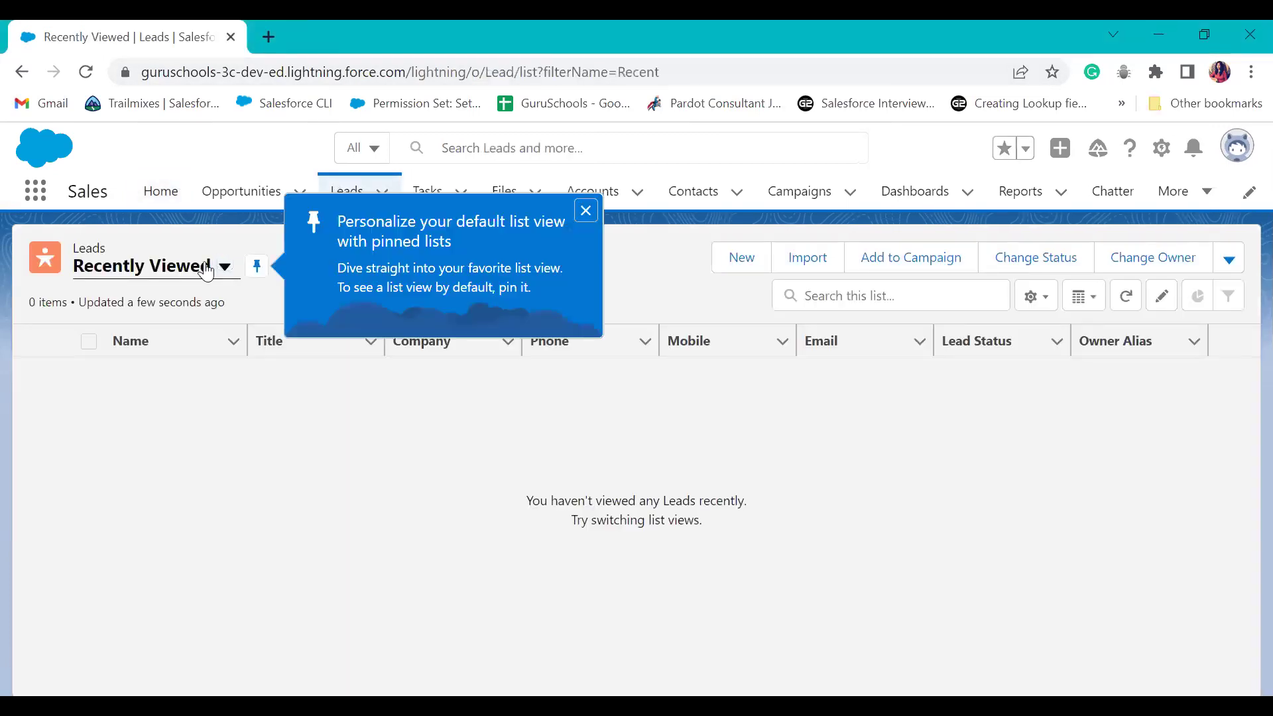
# Step: Switch the Leads list view to All Open Leads and scroll through the existing leads
pyautogui.click(225, 266)
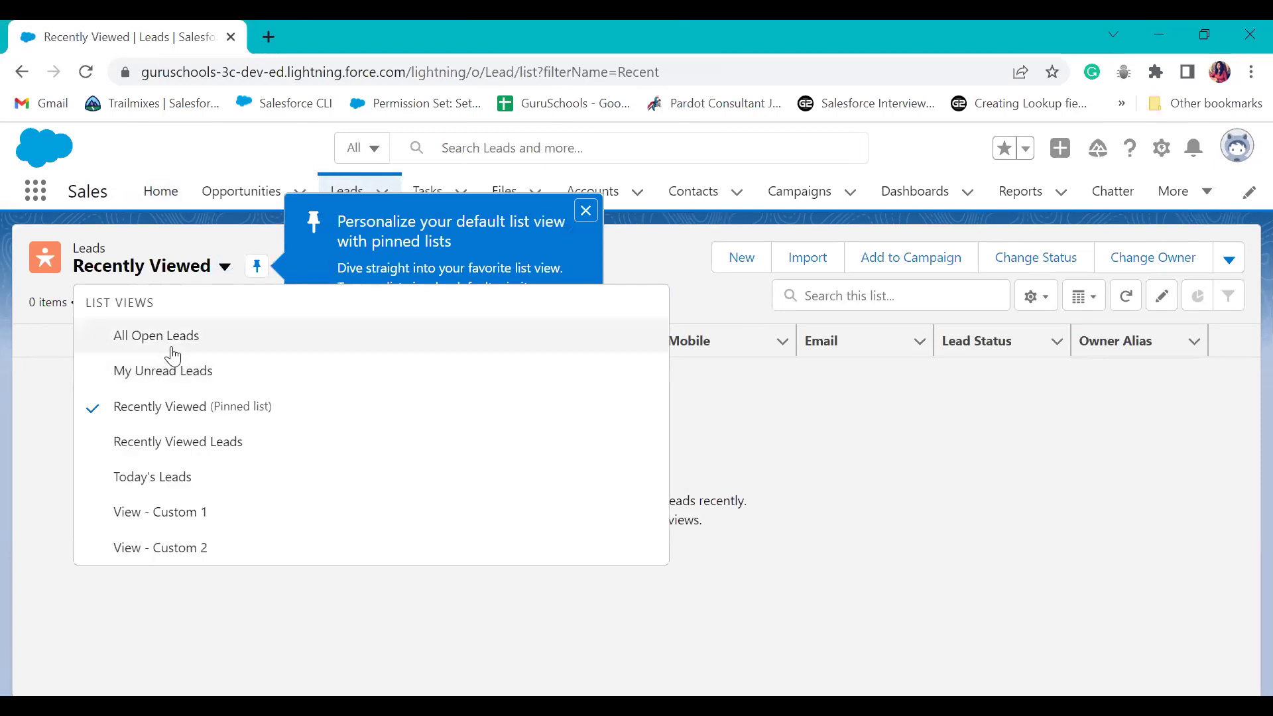
pyautogui.click(174, 346)
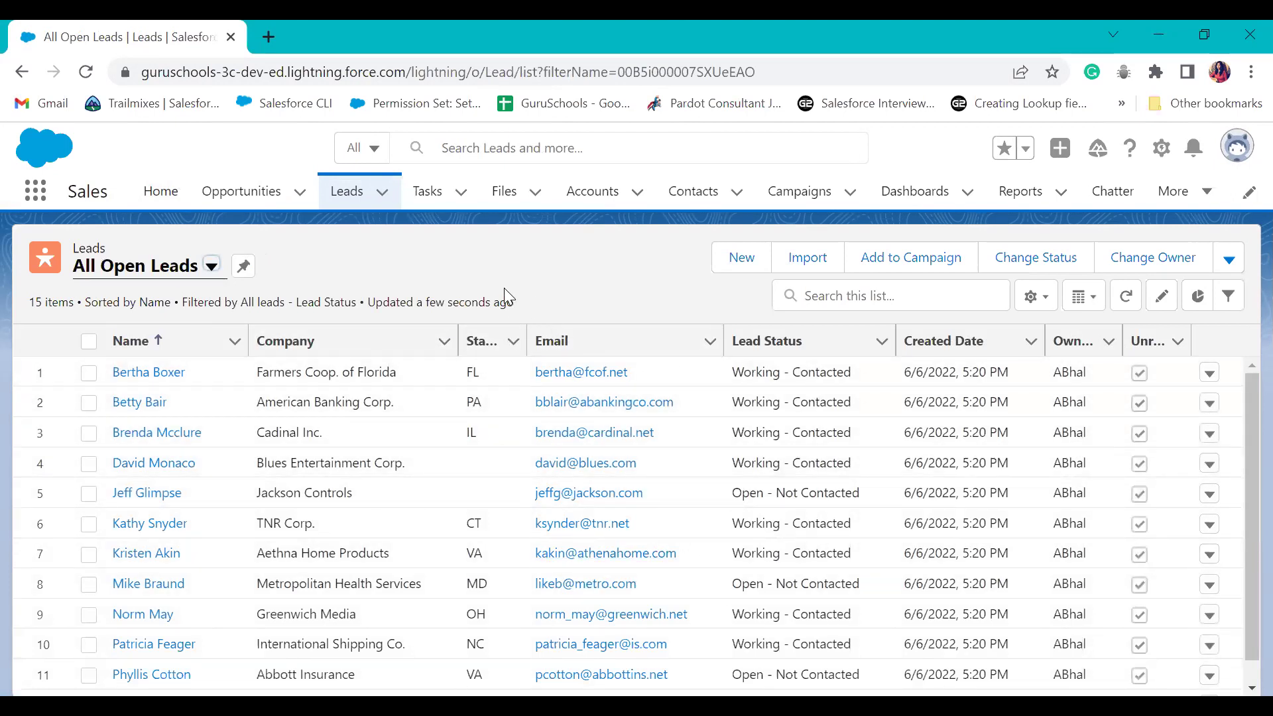
pyautogui.scroll(-2, 510, 405)
pyautogui.scroll(-2, 511, 398)
pyautogui.scroll(3, 511, 378)
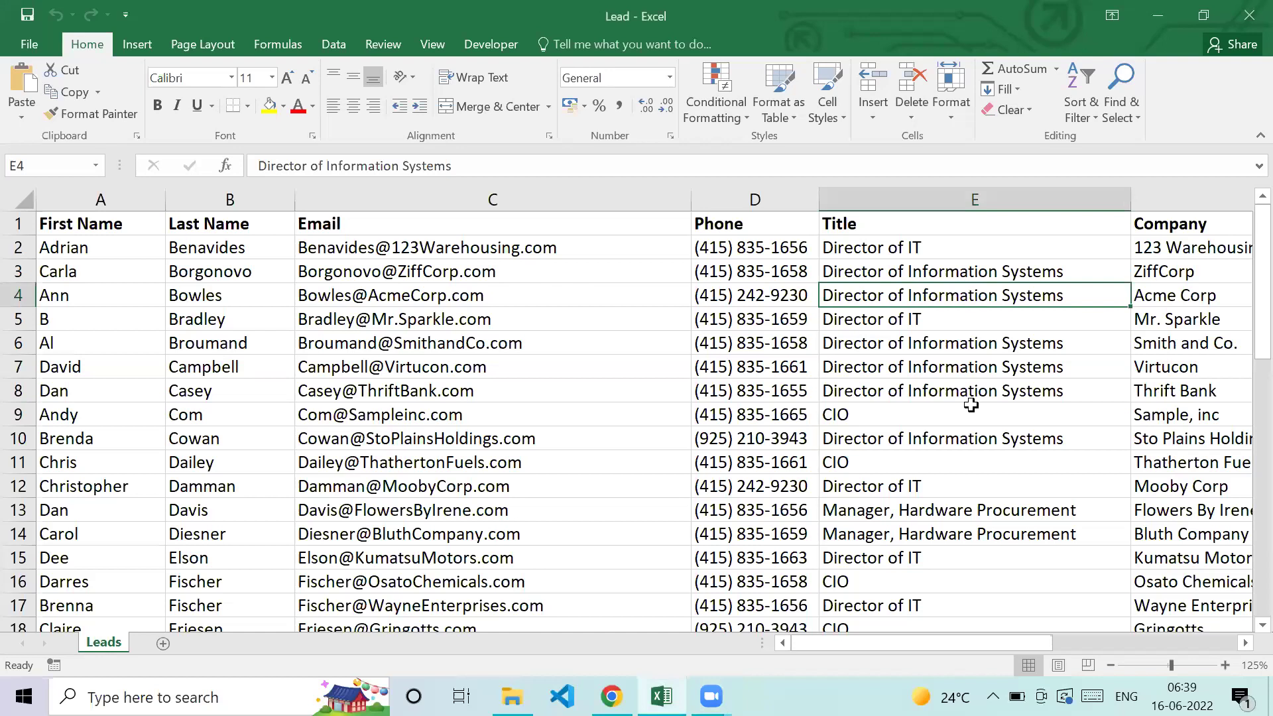
# Step: Review the A1:F1 header row, sample title and email cells, and phone numbers D2:D10
pyautogui.click(970, 406)
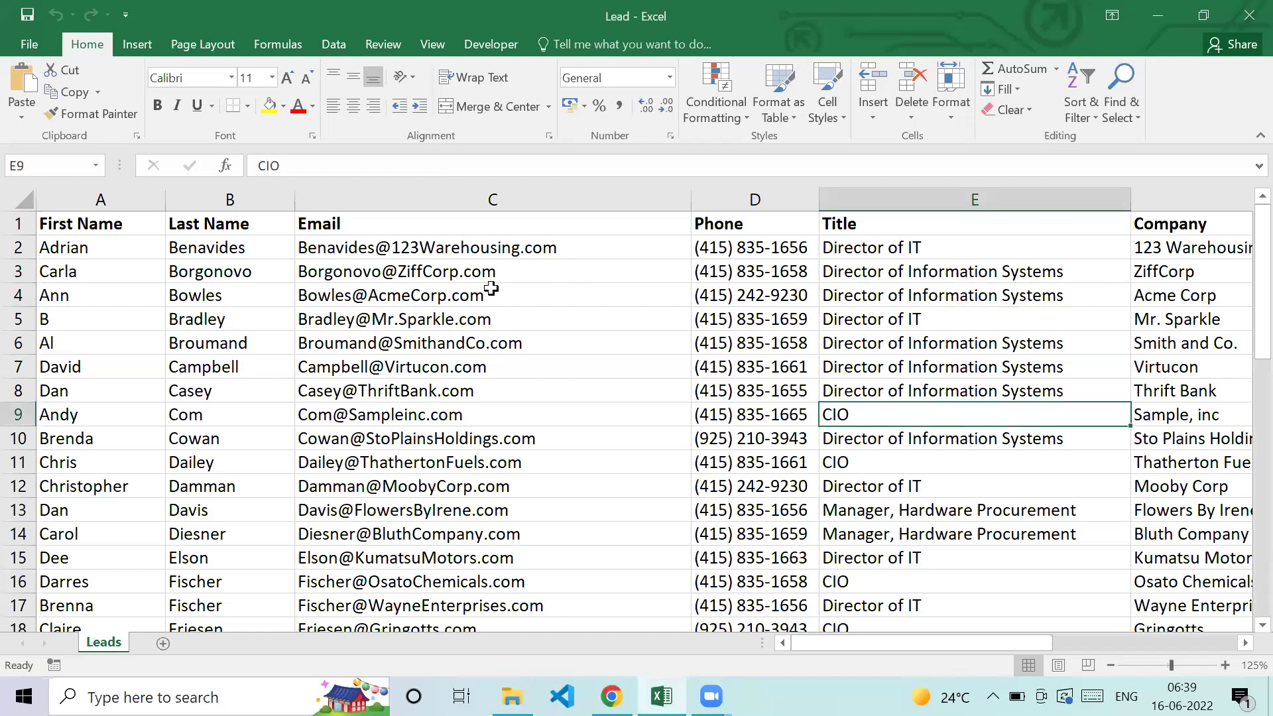
pyautogui.moveTo(78, 219); pyautogui.dragTo(1161, 216)
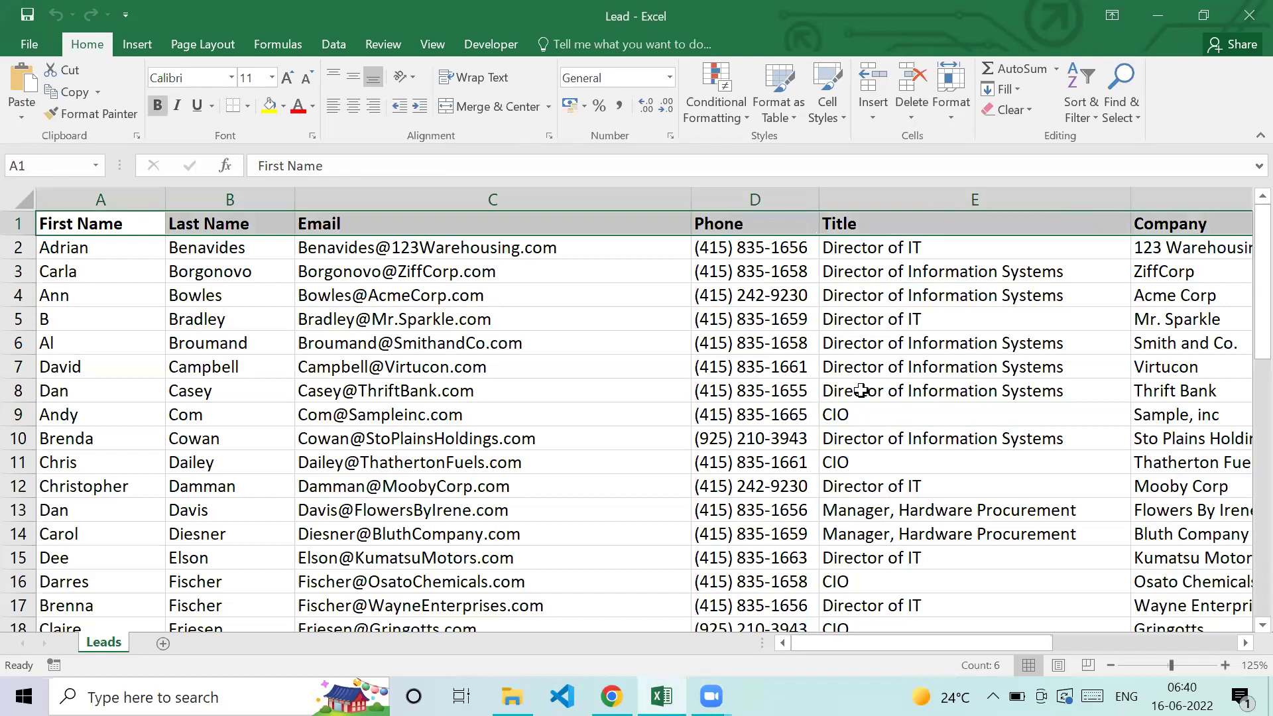
pyautogui.click(861, 390)
pyautogui.moveTo(136, 228); pyautogui.dragTo(1146, 220)
pyautogui.click(1111, 367)
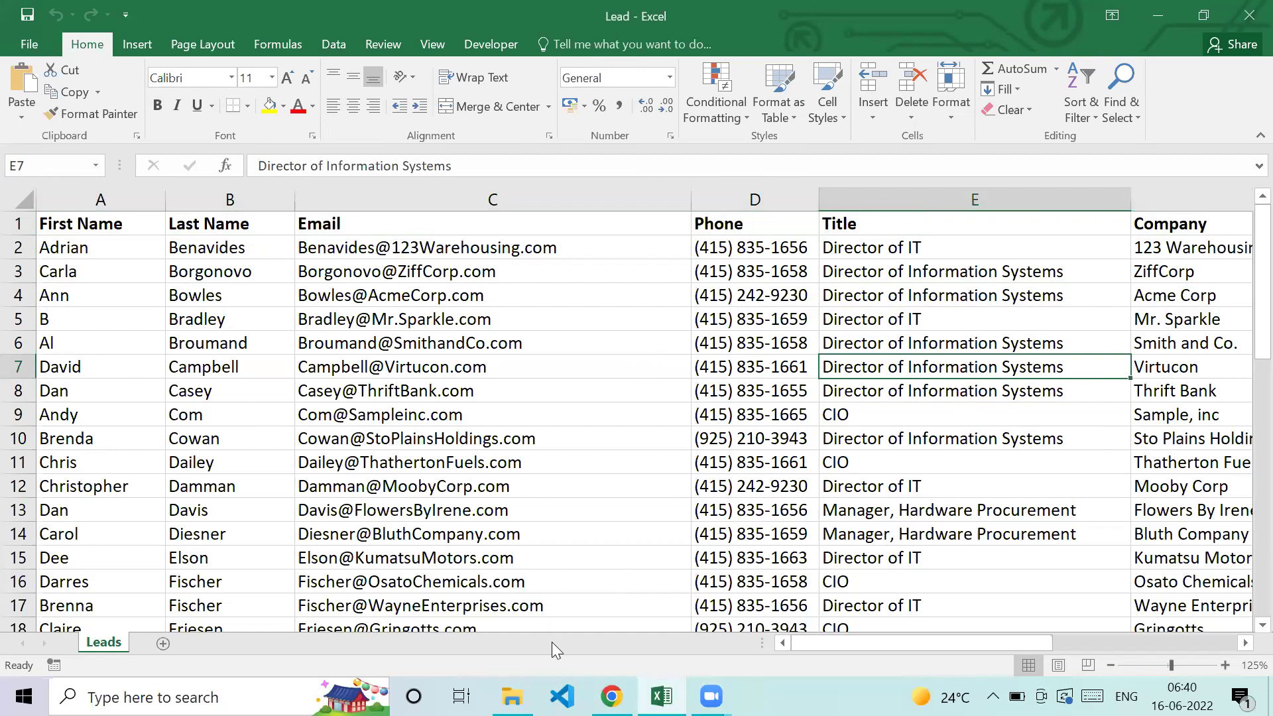
pyautogui.moveTo(73, 229); pyautogui.dragTo(1233, 245)
pyautogui.click(550, 267)
pyautogui.moveTo(67, 224); pyautogui.dragTo(1238, 229)
pyautogui.click(768, 335)
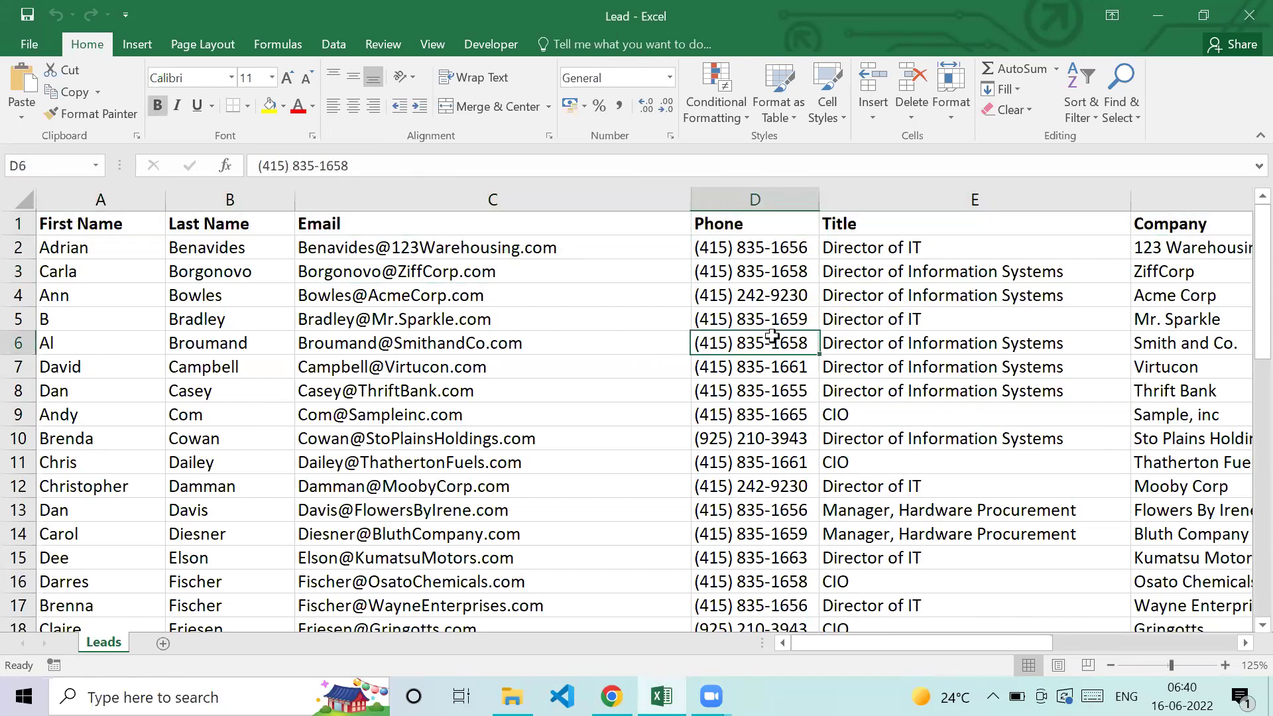
pyautogui.moveTo(760, 257); pyautogui.dragTo(770, 429)
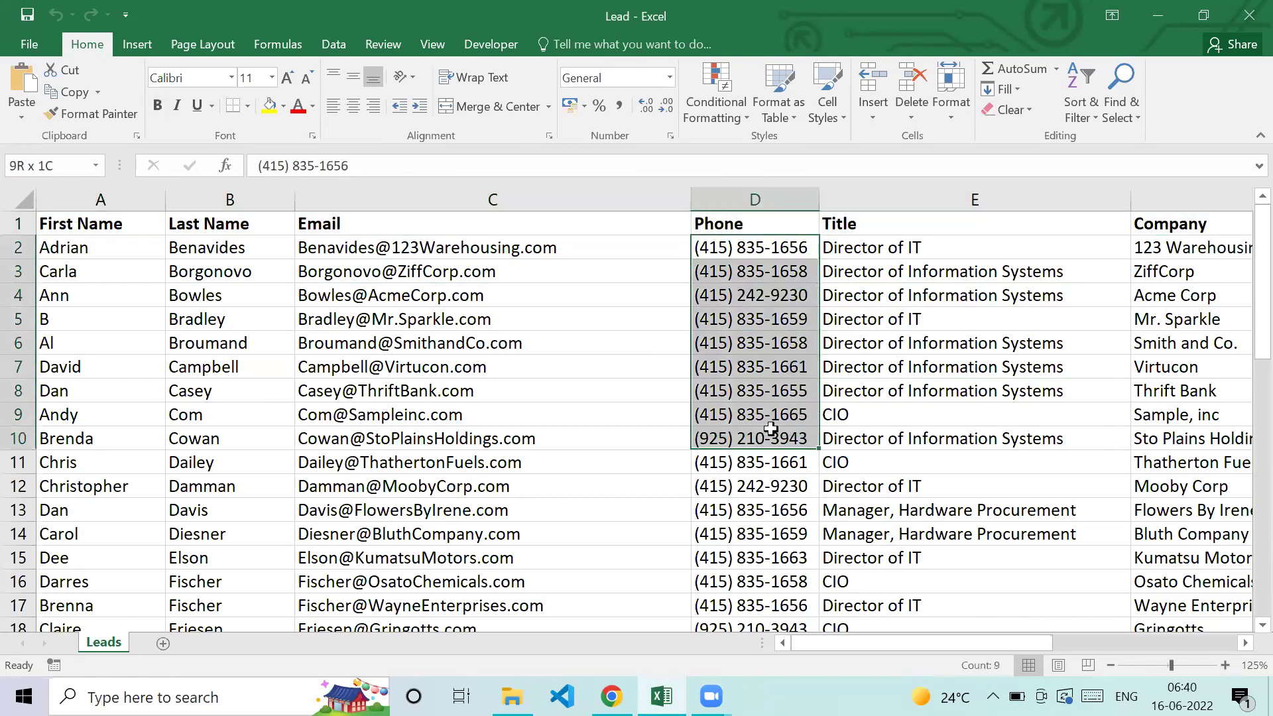
# Step: Select first names A2:A7, emails C2:C8 and phones D2:D8, then return to Salesforce
pyautogui.click(132, 227)
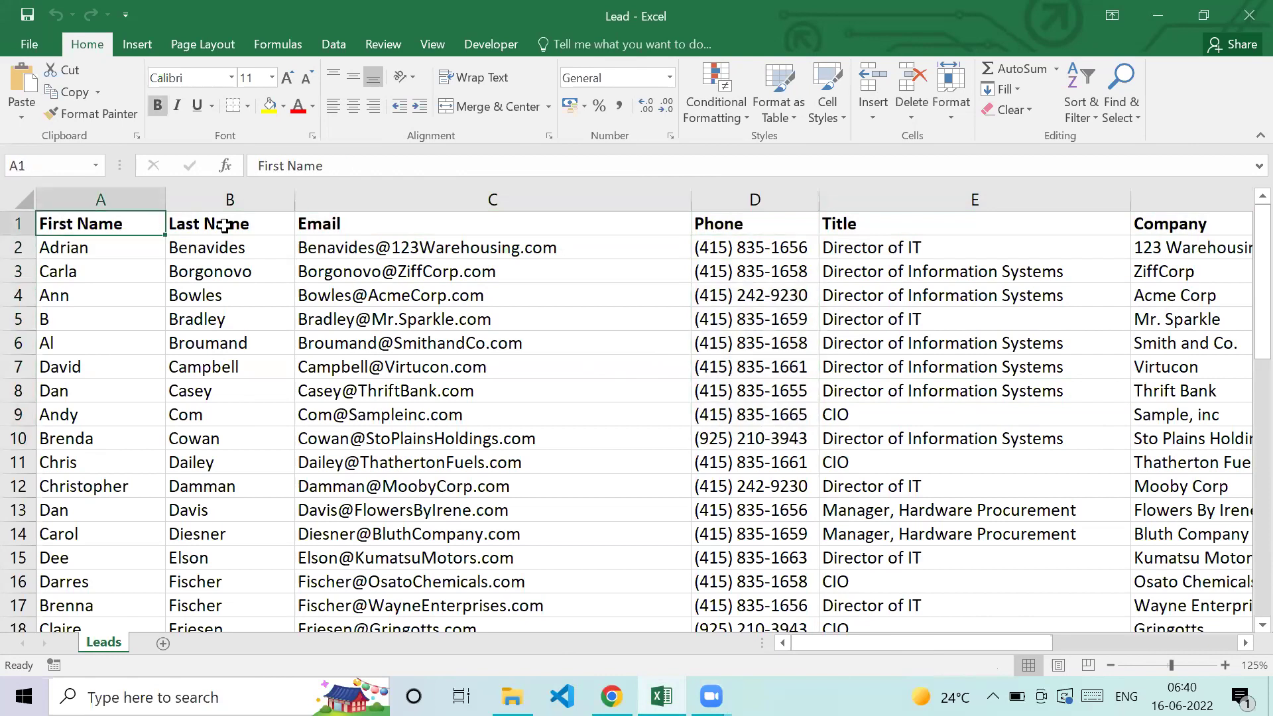
pyautogui.click(371, 231)
pyautogui.moveTo(48, 249); pyautogui.dragTo(79, 366)
pyautogui.moveTo(218, 252); pyautogui.dragTo(245, 369)
pyautogui.moveTo(424, 251); pyautogui.dragTo(505, 386)
pyautogui.moveTo(803, 247); pyautogui.dragTo(782, 391)
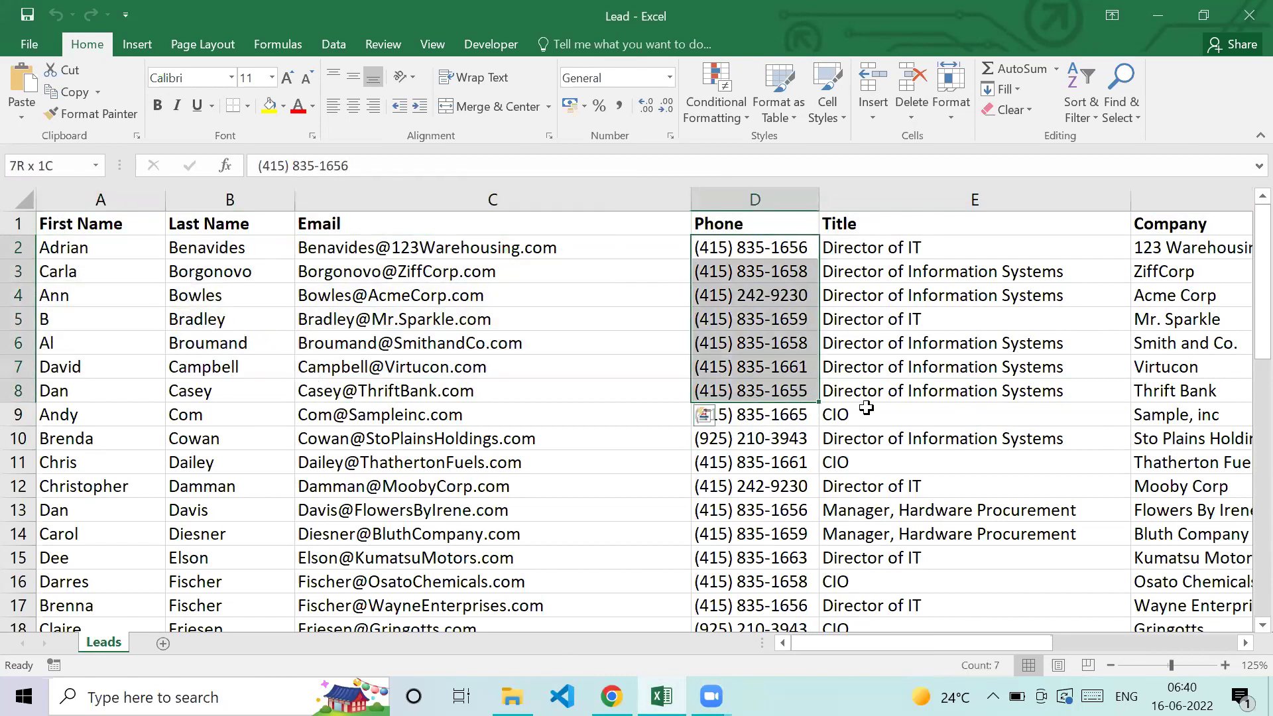
pyautogui.press('Right')
pyautogui.click(611, 696)
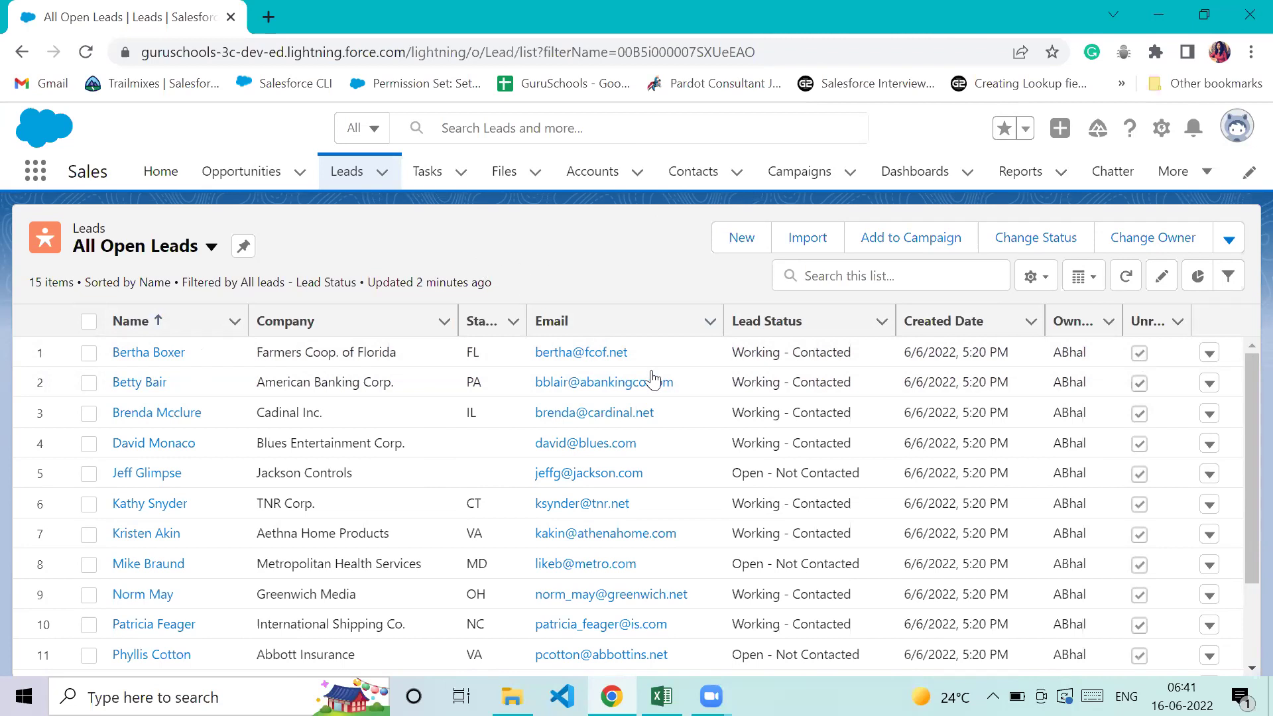
pyautogui.click(661, 696)
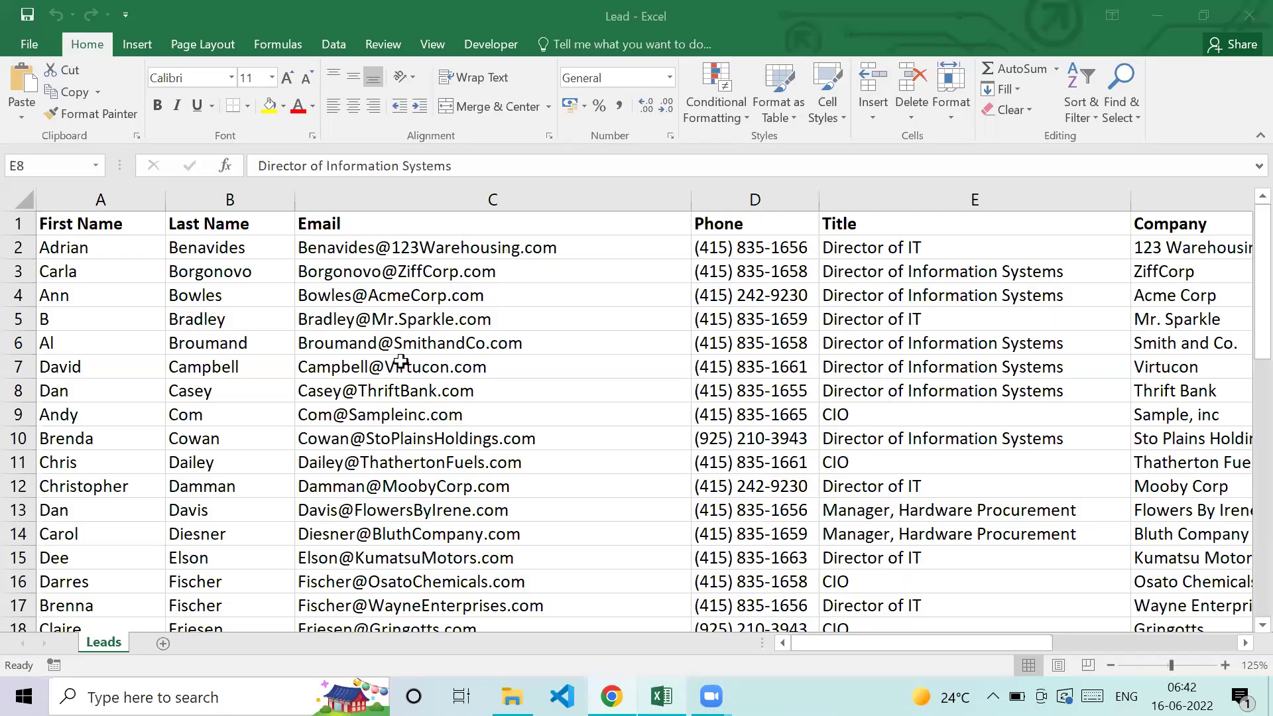
# Step: Check the lead's email in C7, close Find and Replace, and minimize Excel
pyautogui.click(401, 363)
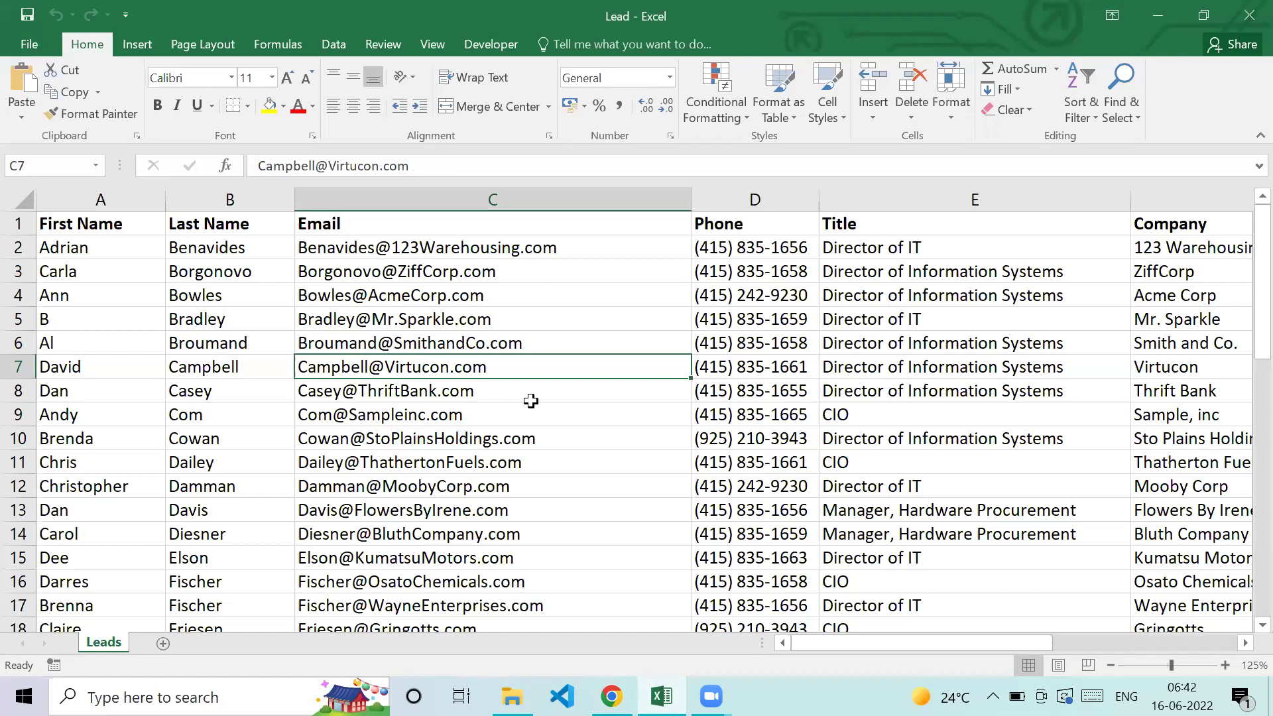
pyautogui.hotkey('ctrl', 'f')
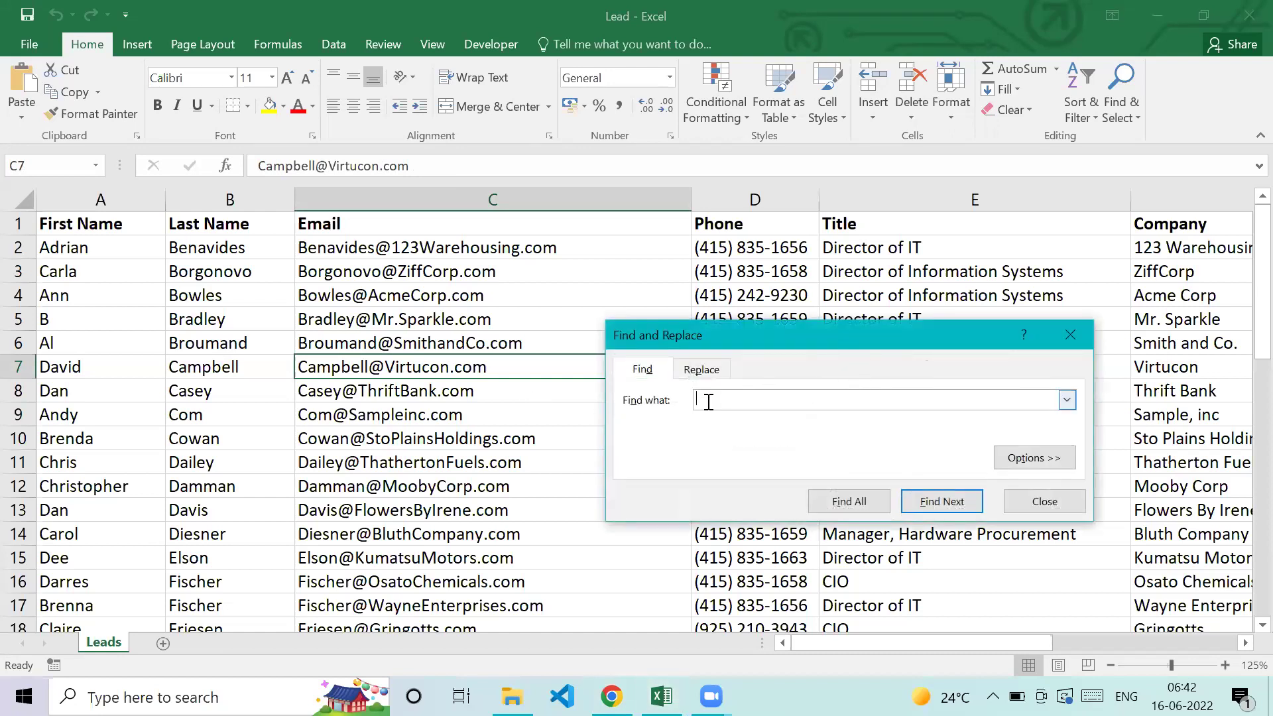
pyautogui.click(1061, 335)
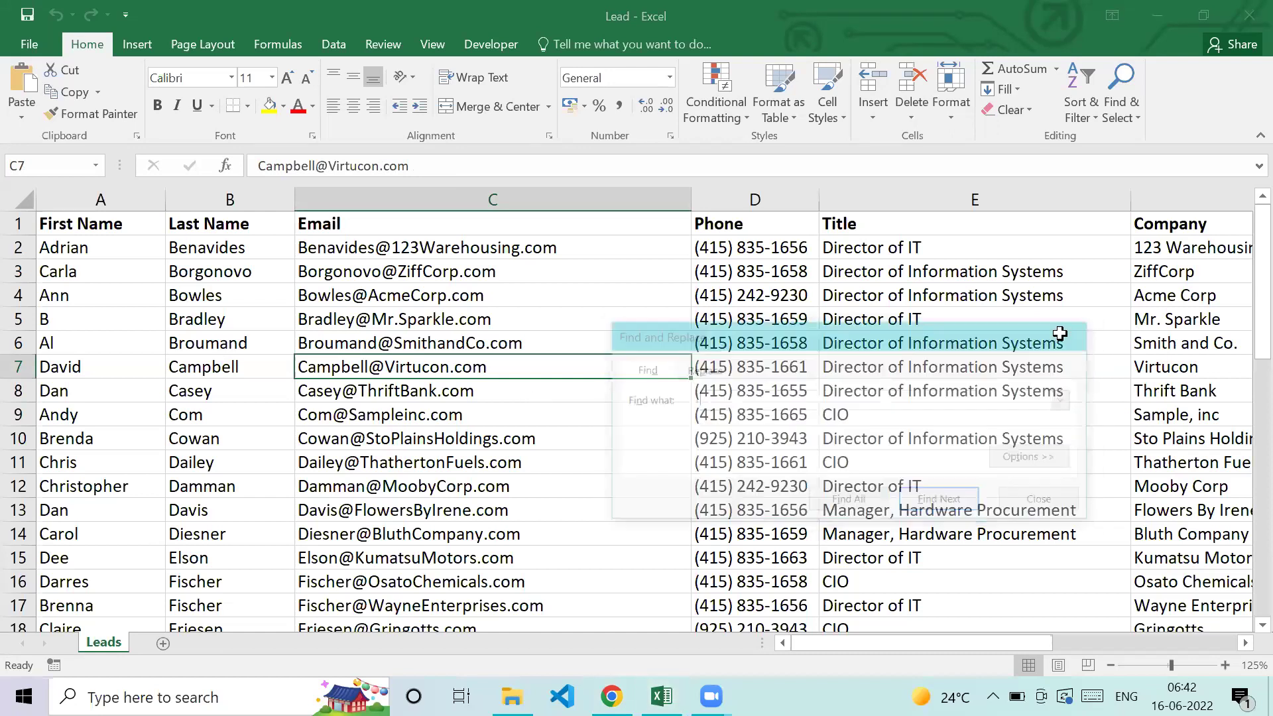
pyautogui.click(1157, 15)
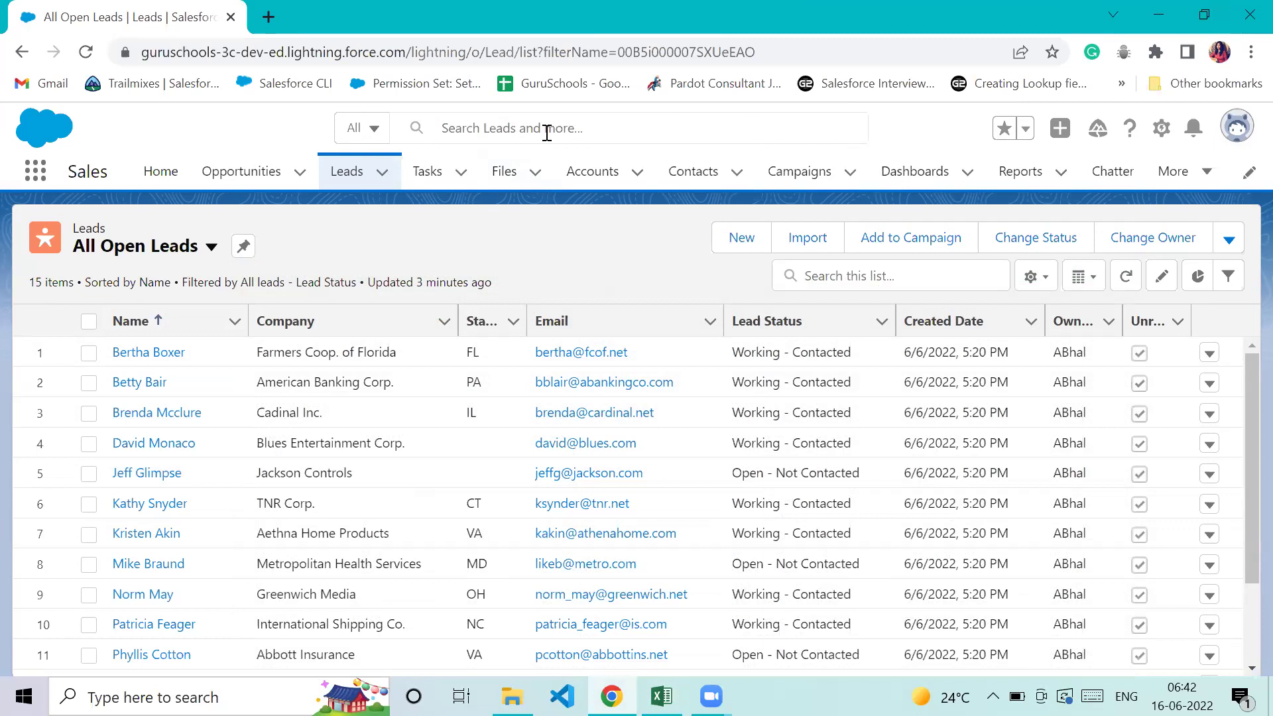
pyautogui.click(505, 129)
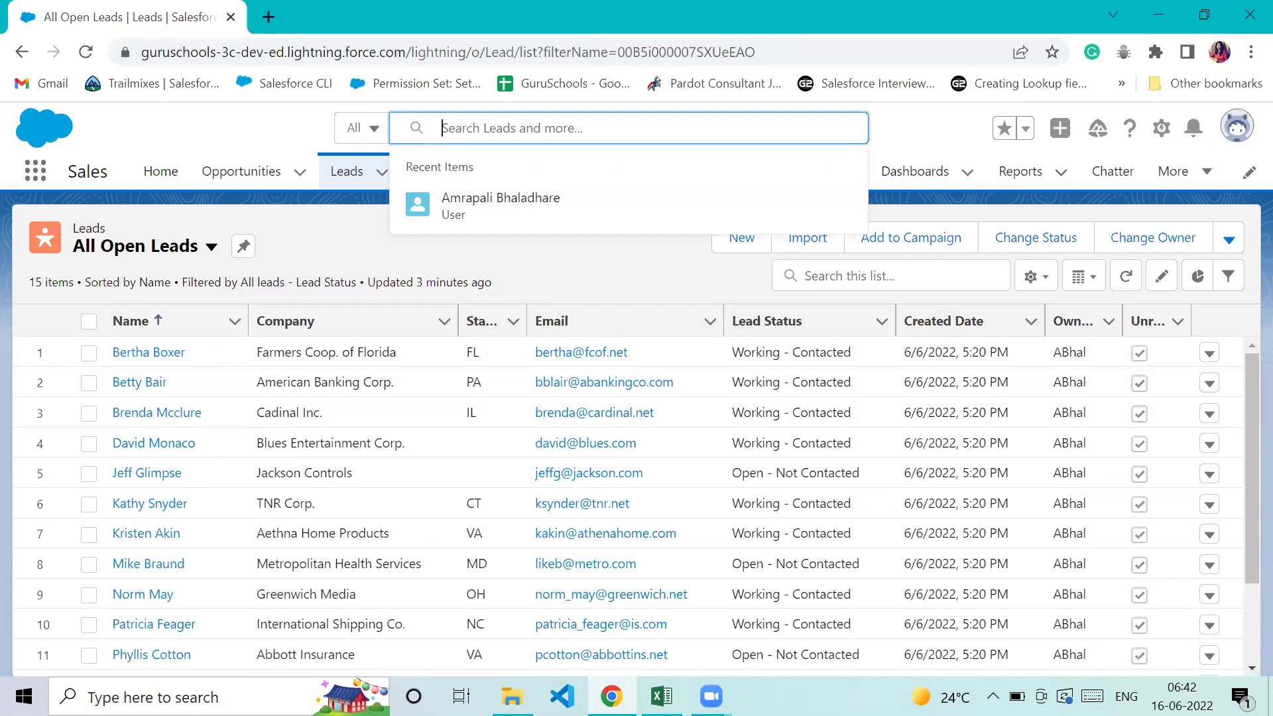
pyautogui.write('bertha')
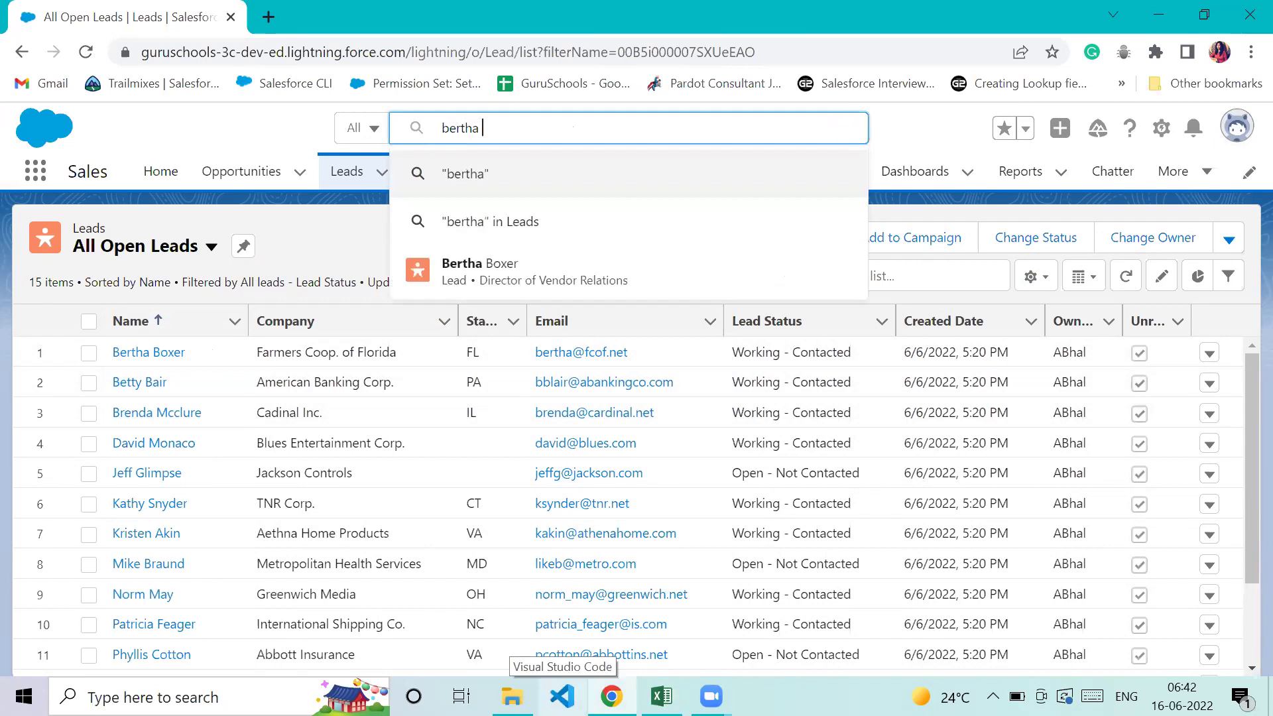
pyautogui.write('boxe')
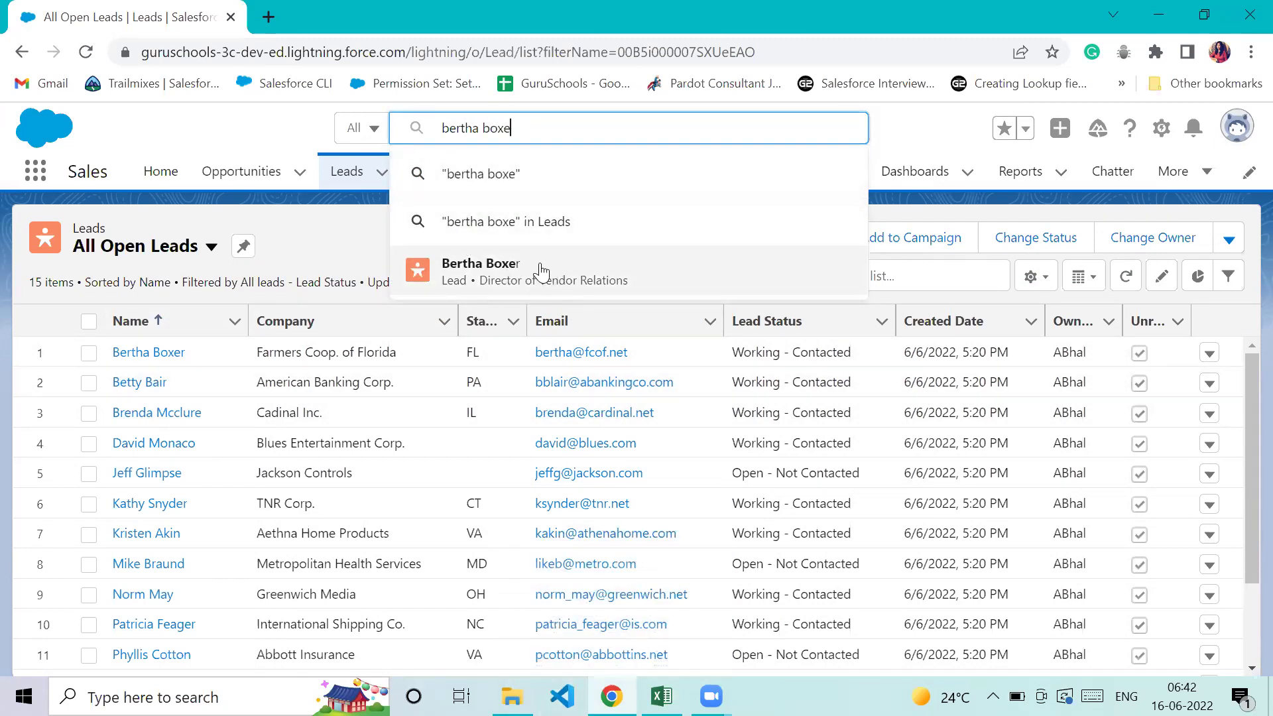
pyautogui.write('r')
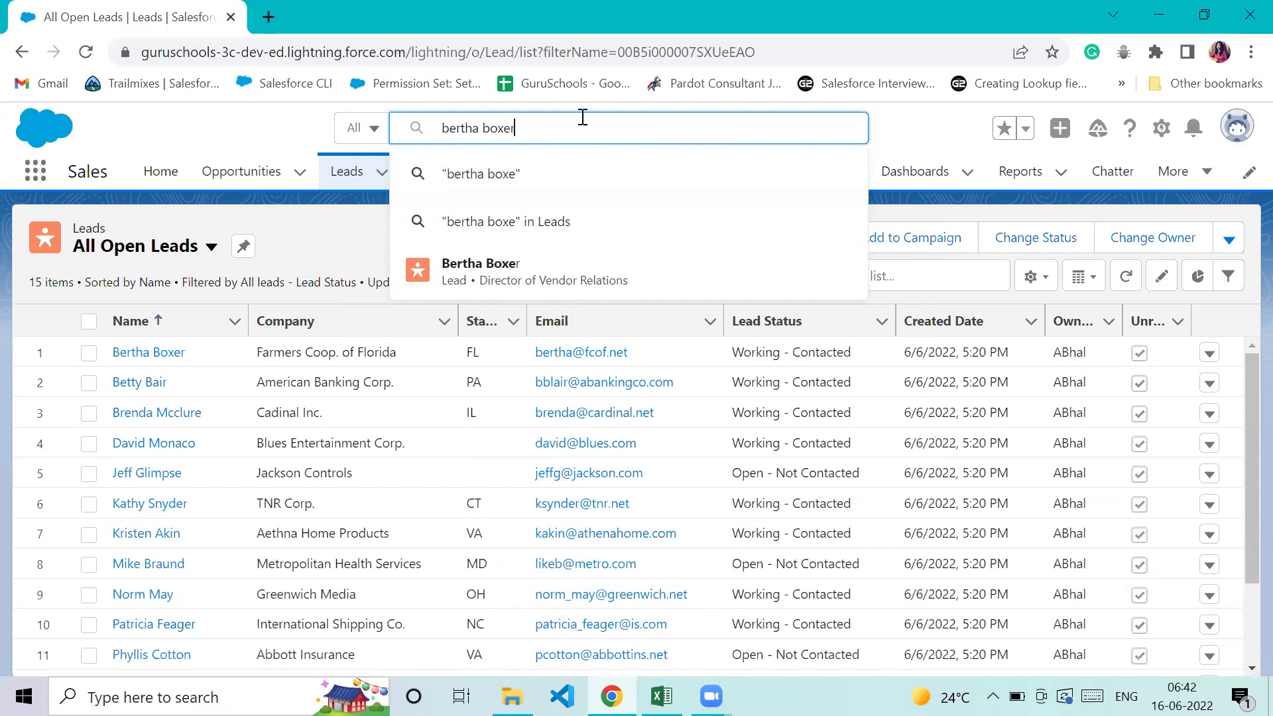
pyautogui.press('Return')
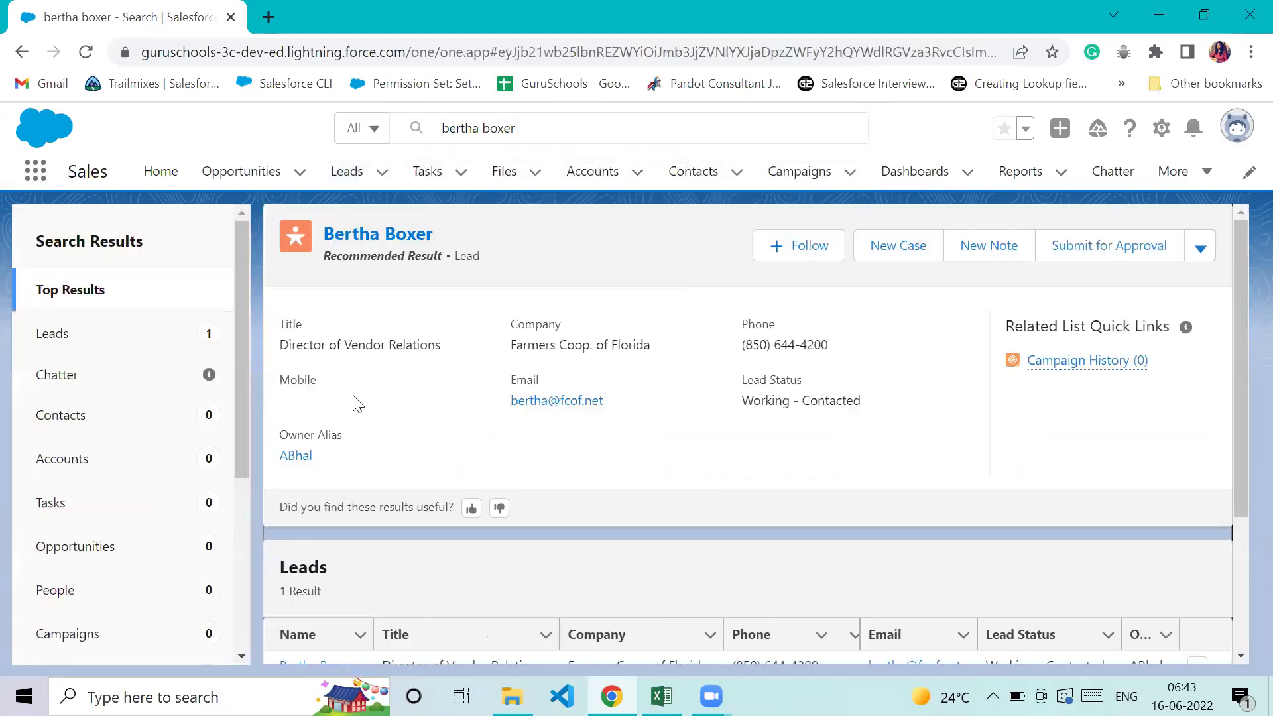
pyautogui.click(357, 183)
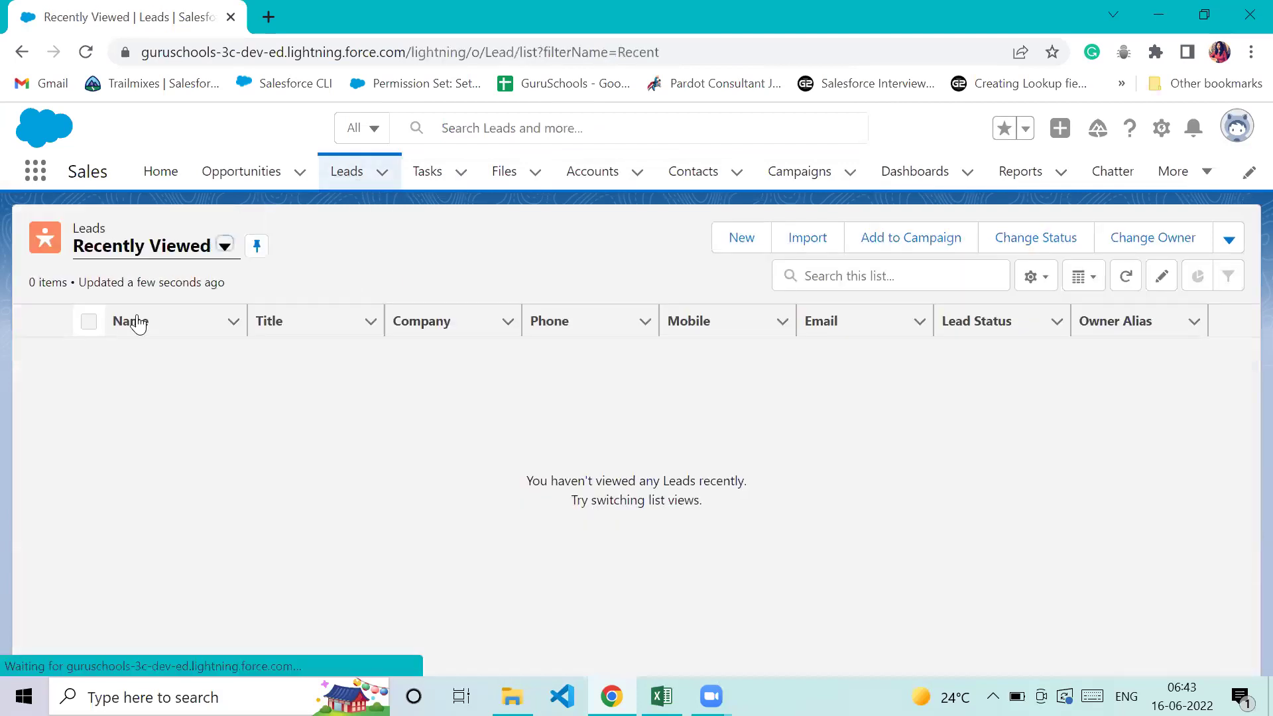
pyautogui.click(224, 246)
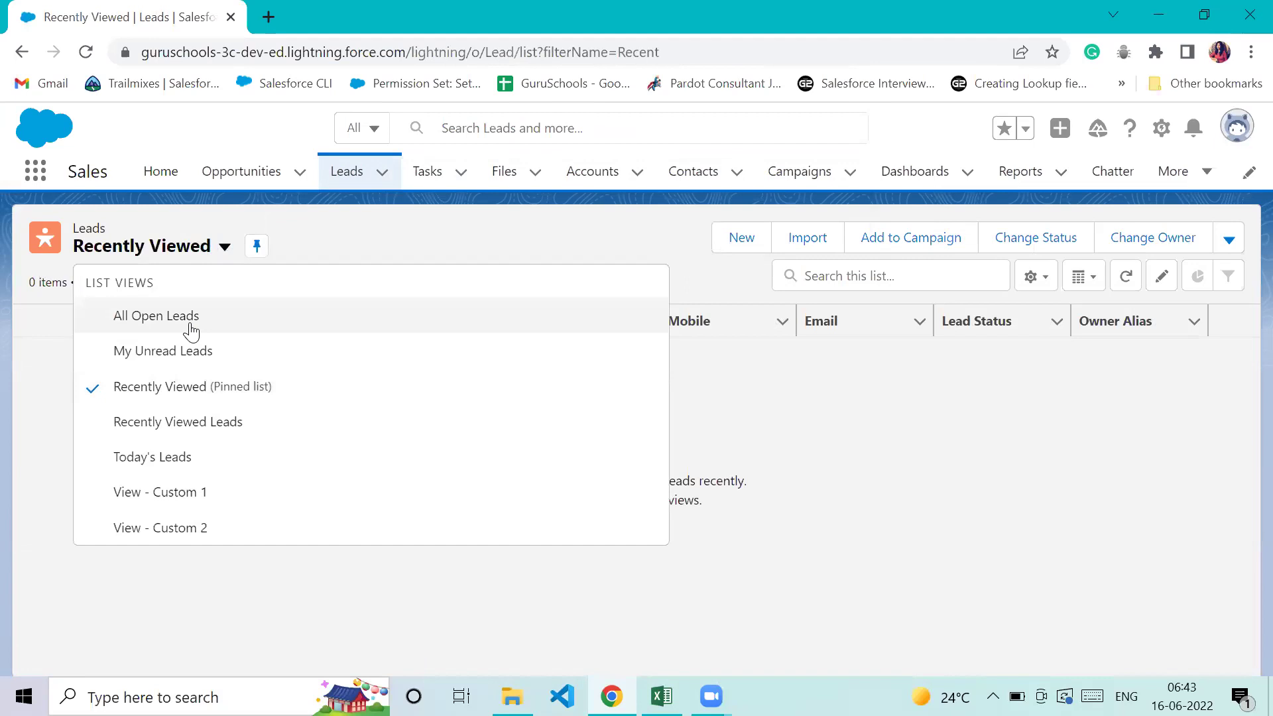
pyautogui.click(191, 325)
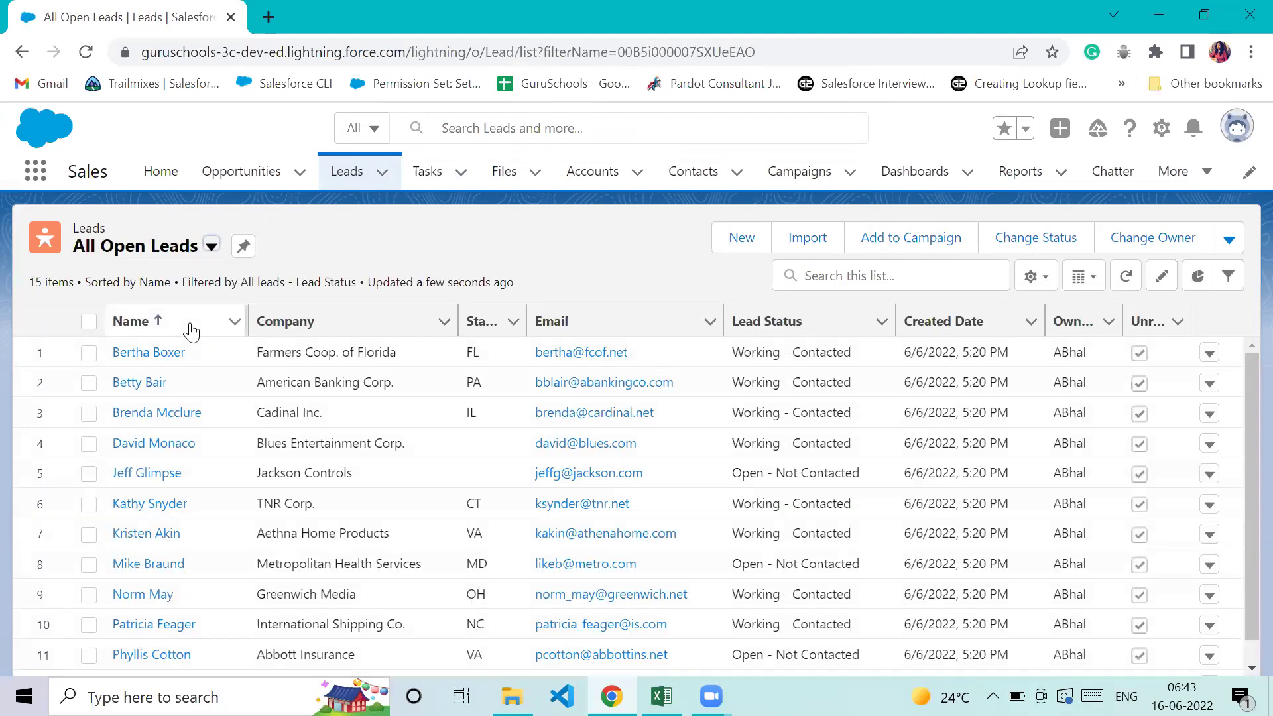
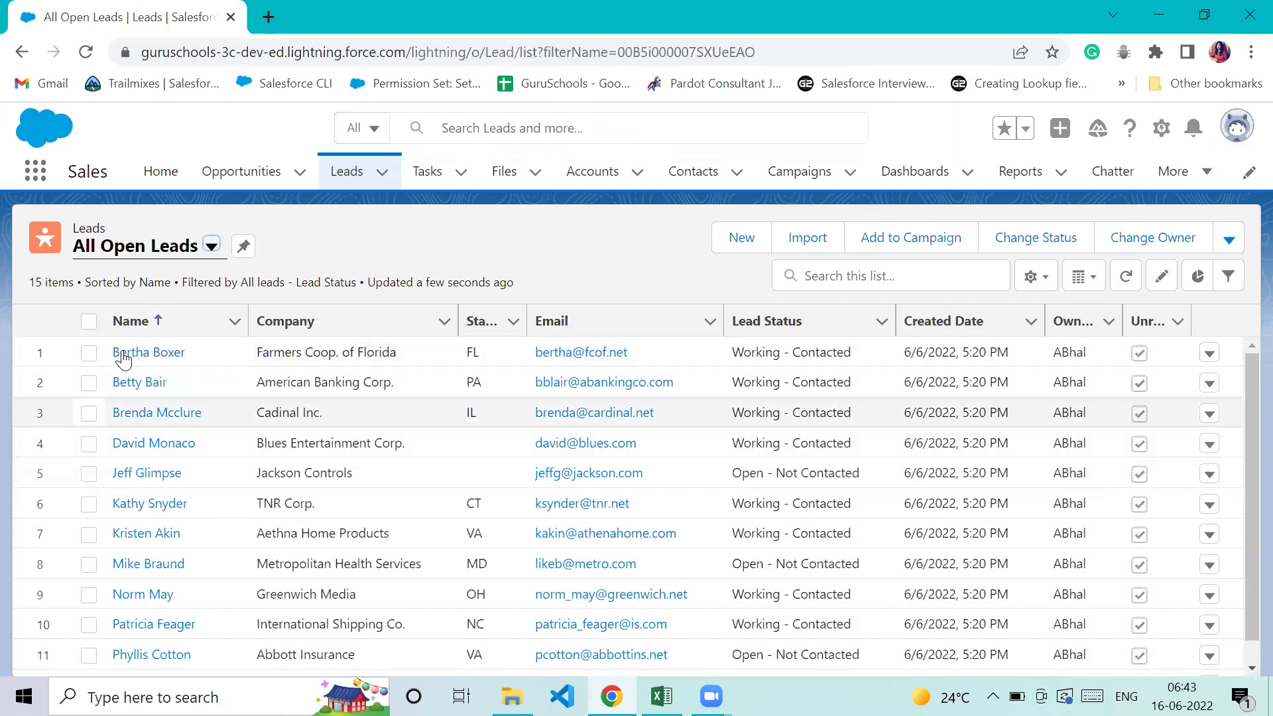
# Step: Bring up the link options for the first lead in the All Open Leads list
pyautogui.rightClick(136, 357)
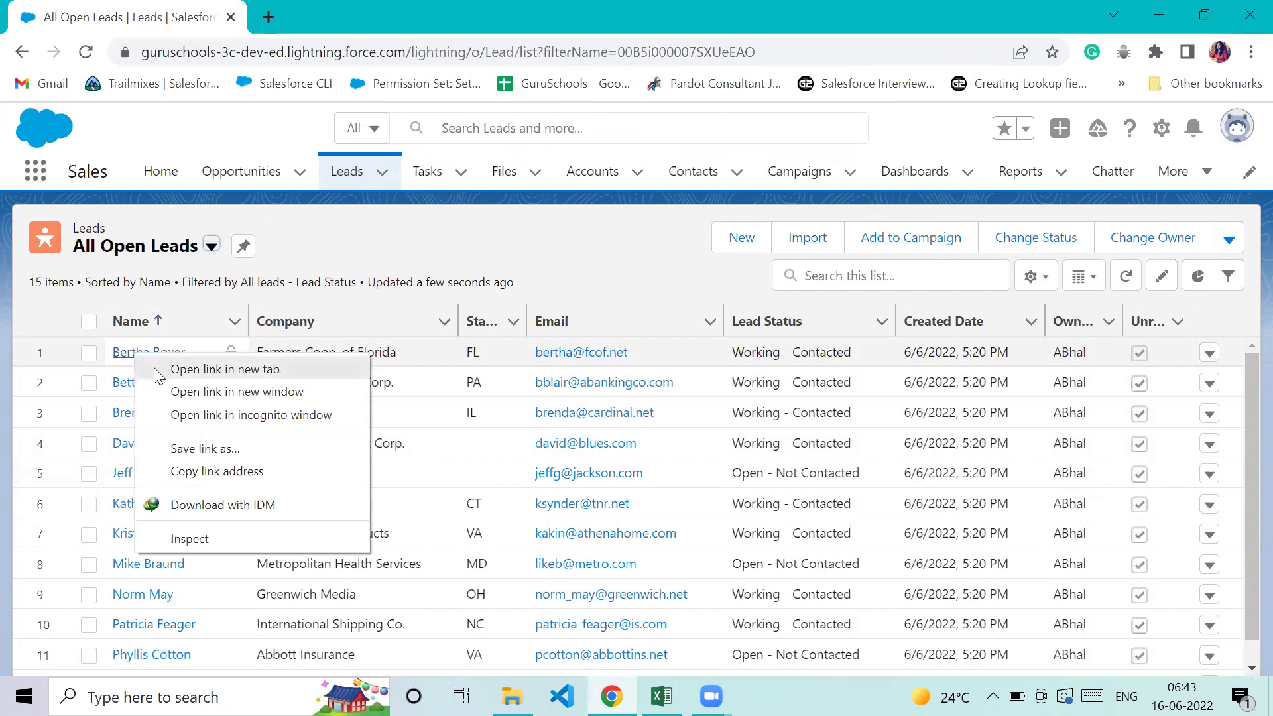
# Step: Open the Farmers Coop. of Florida lead in a new browser tab and switch to it
pyautogui.click(492, 225)
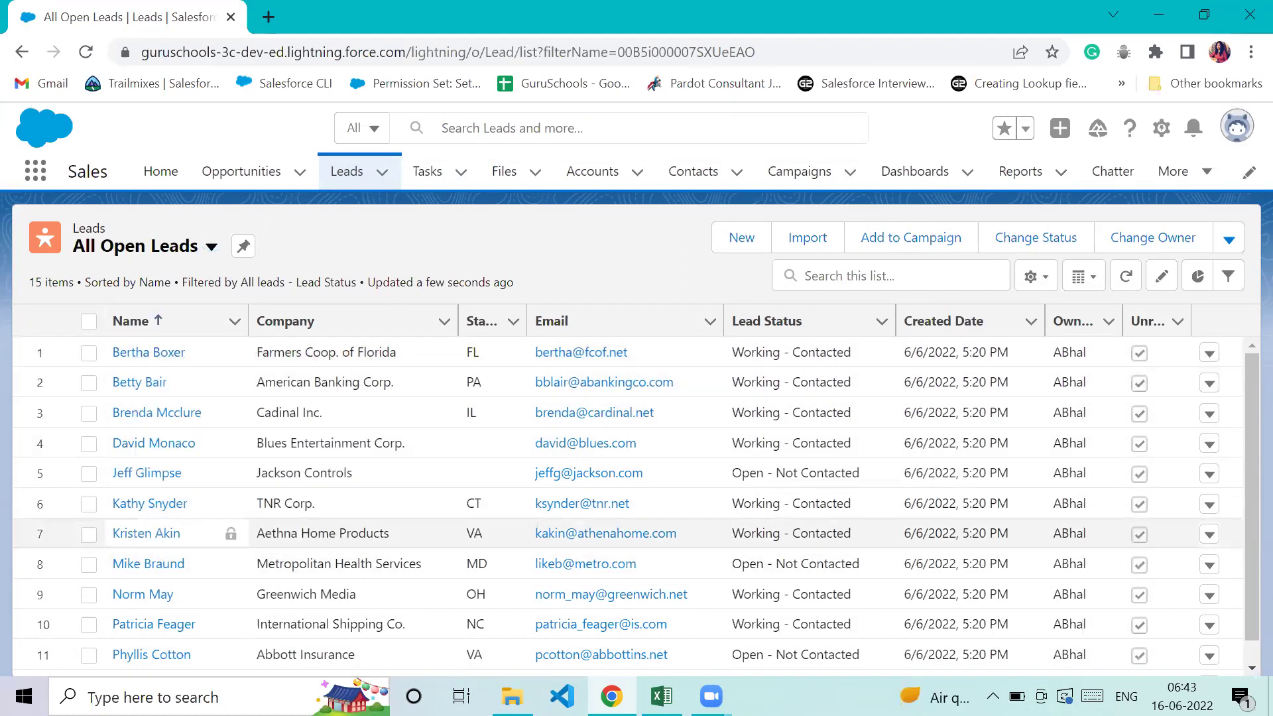
pyautogui.rightClick(157, 358)
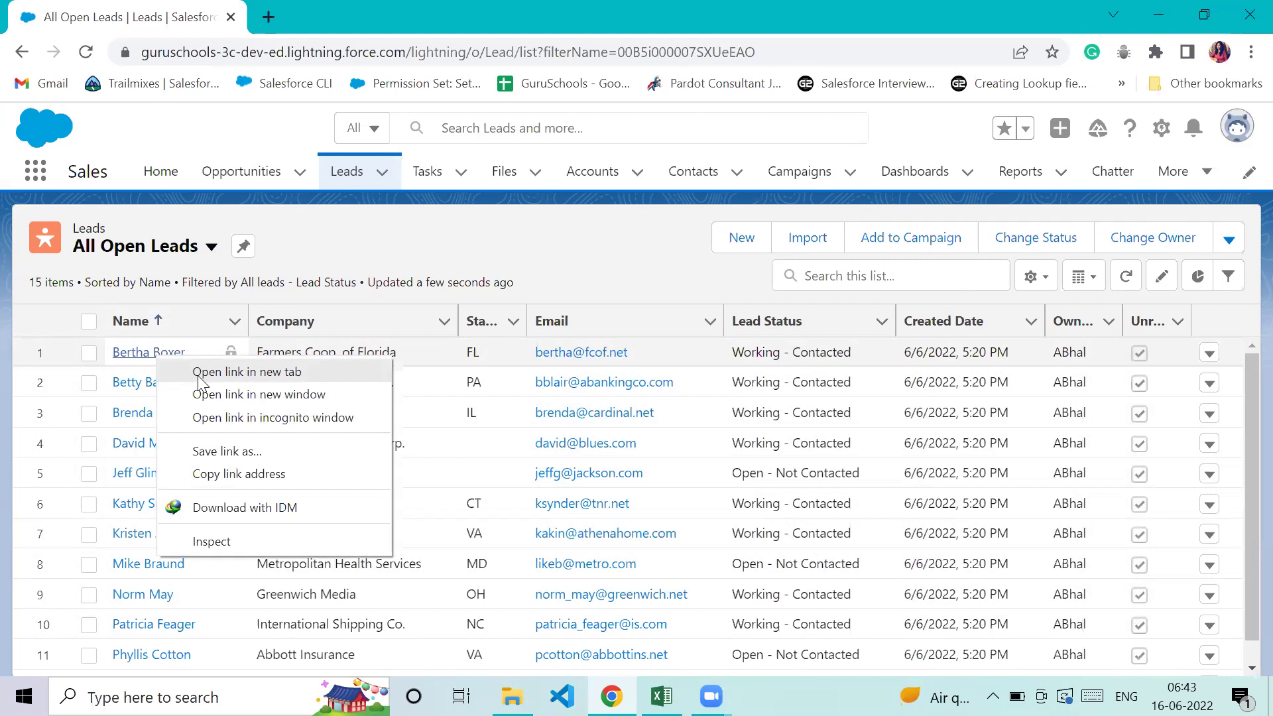
pyautogui.click(199, 373)
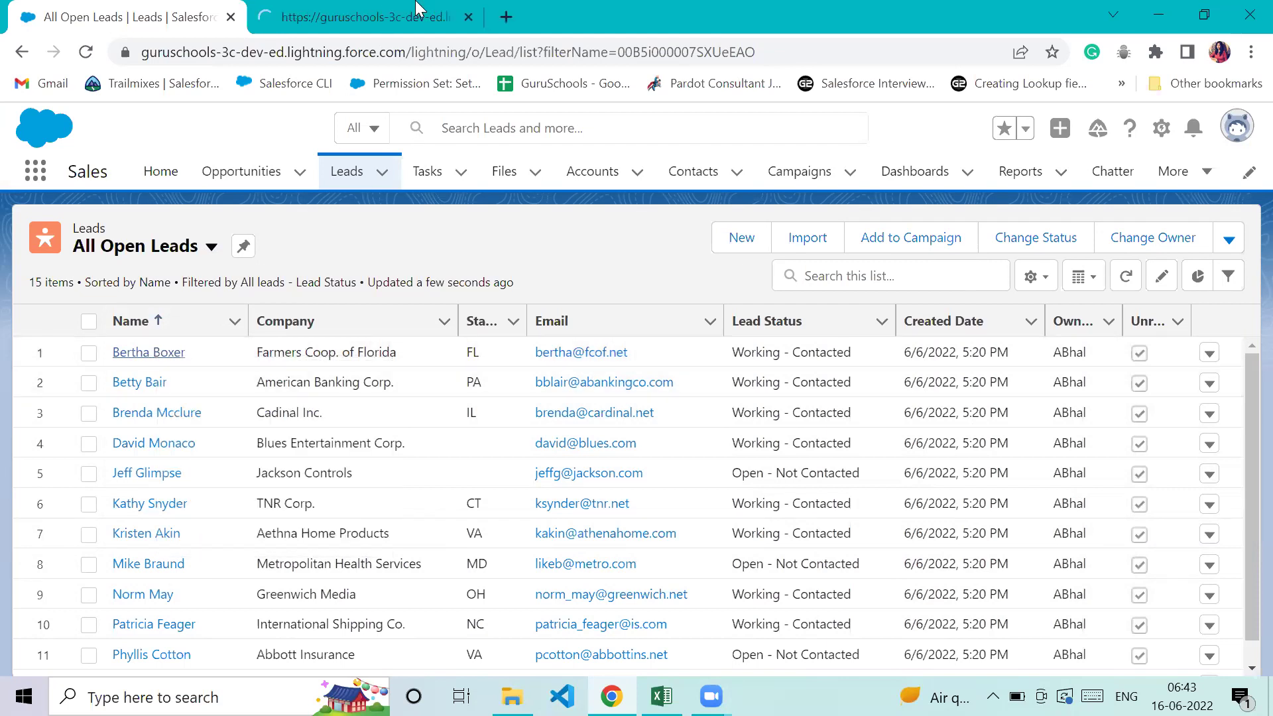
pyautogui.click(371, 17)
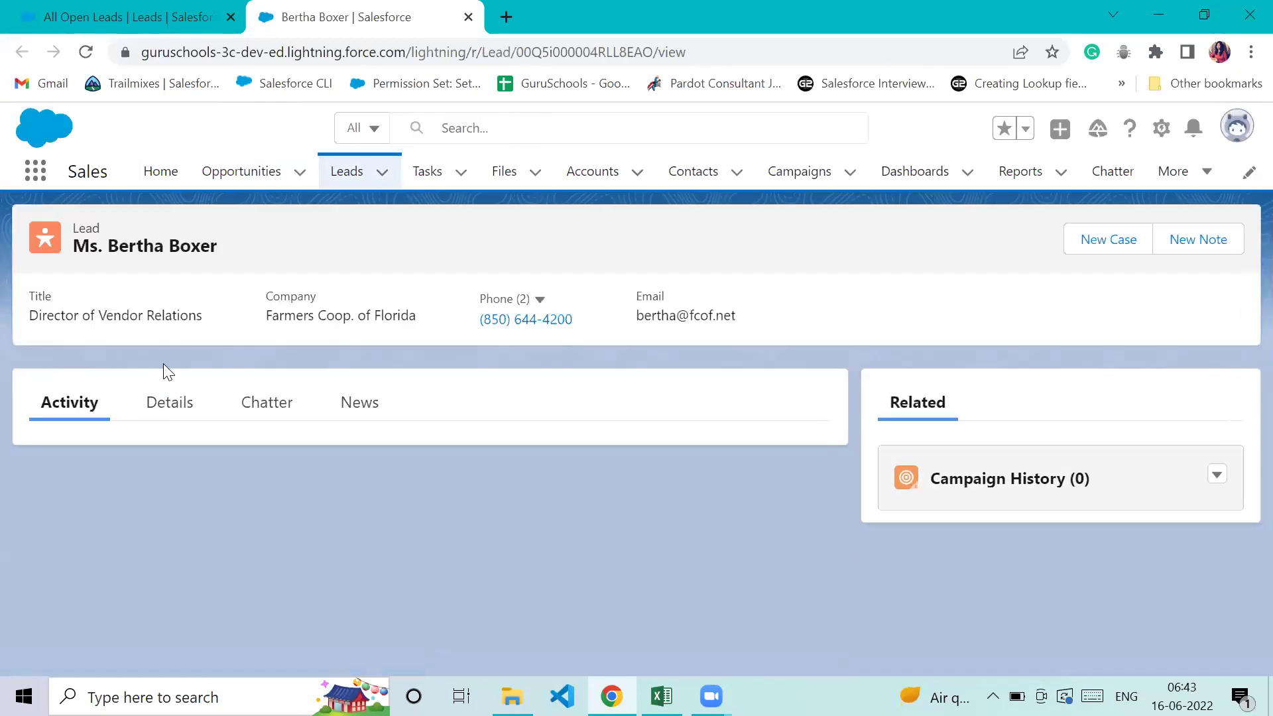
# Step: Show the Farmers Coop. of Florida lead's Details tab and scroll through its fields
pyautogui.click(174, 459)
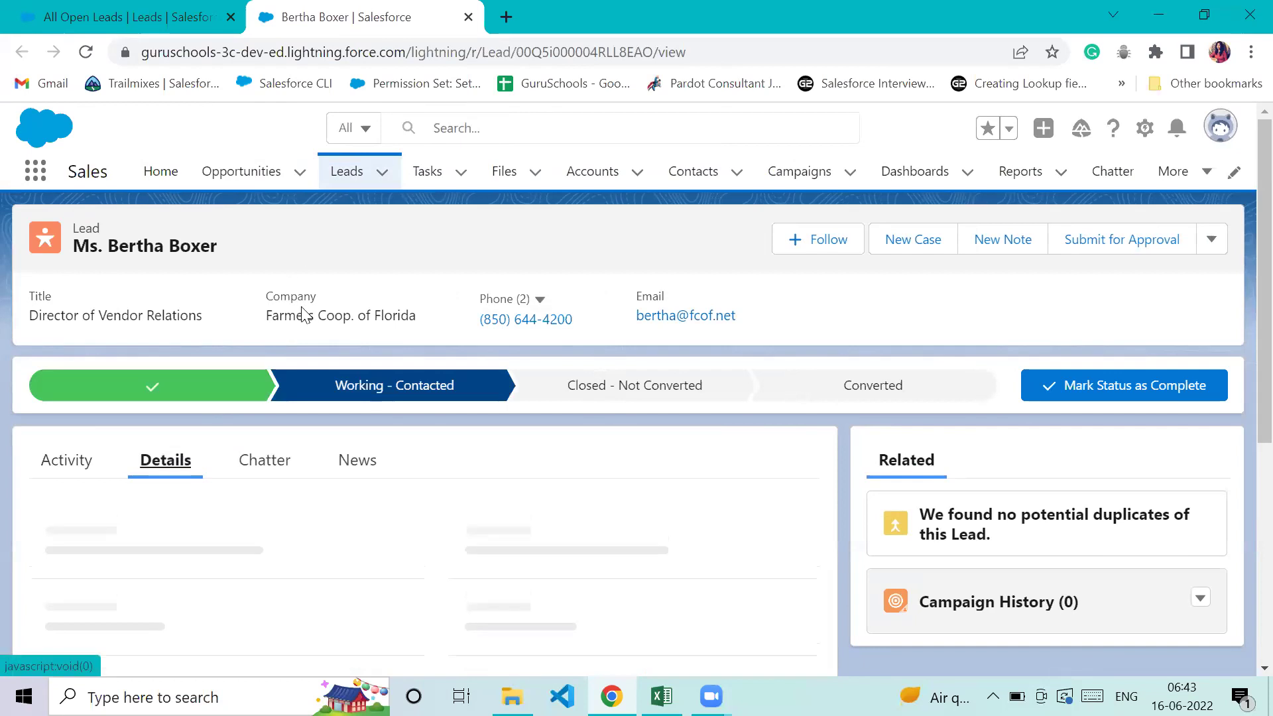
pyautogui.click(151, 9)
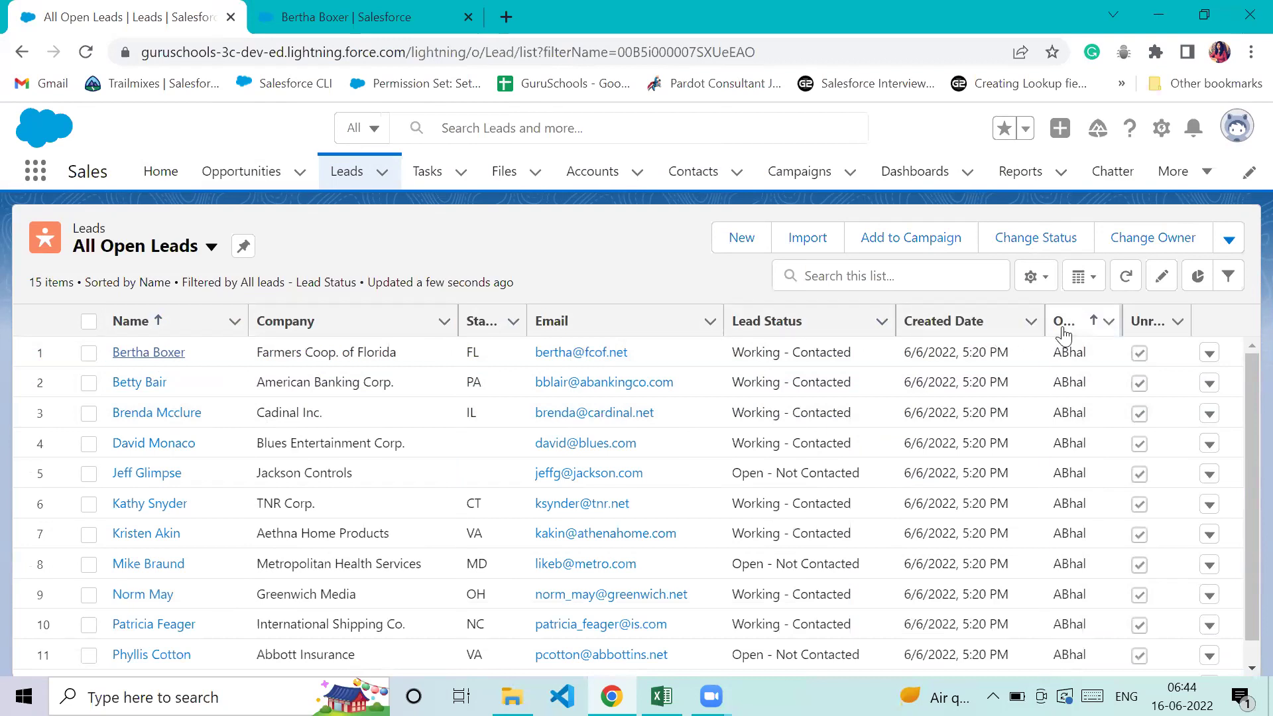
pyautogui.click(345, 17)
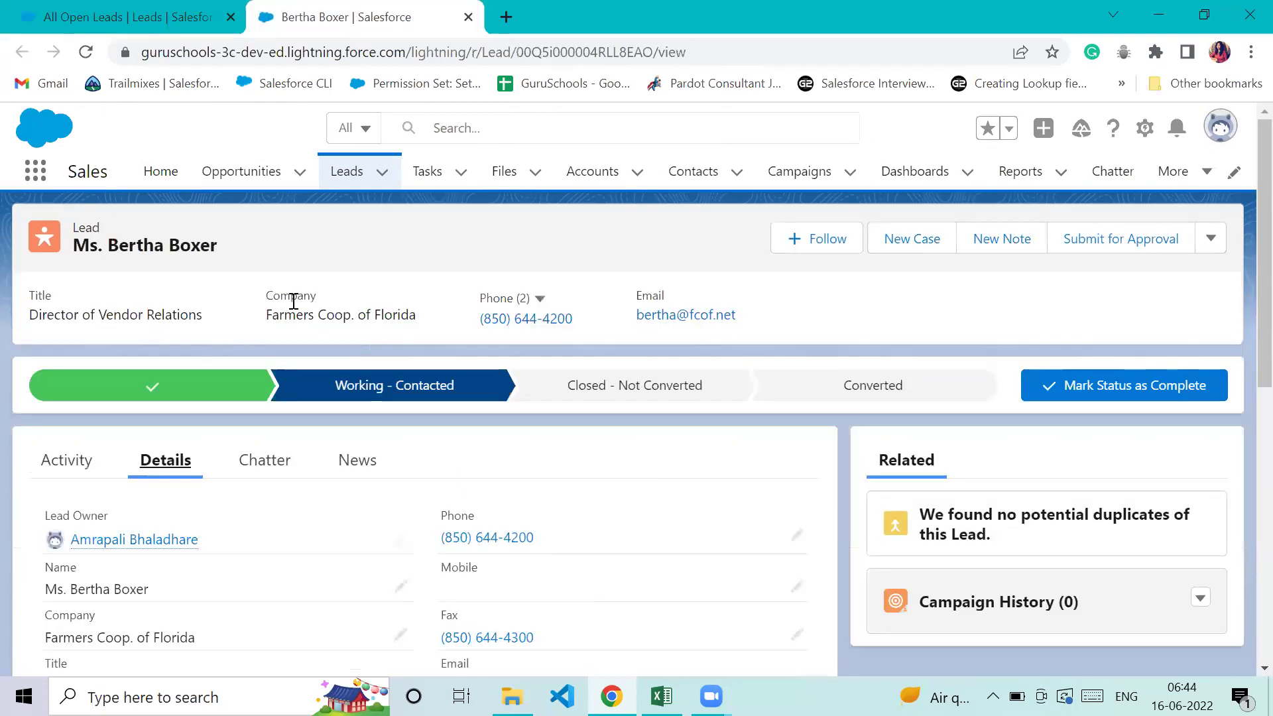
pyautogui.scroll(-5, 291, 302)
pyautogui.scroll(3, 206, 476)
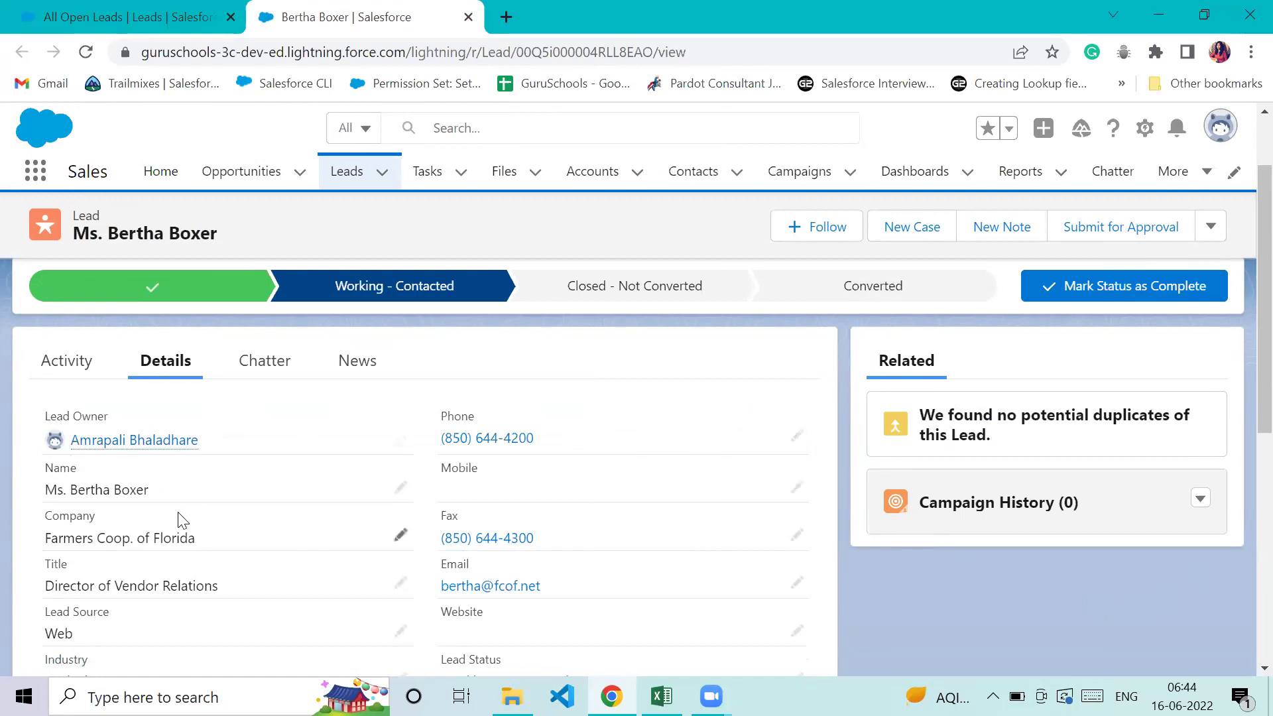
pyautogui.scroll(-3, 535, 545)
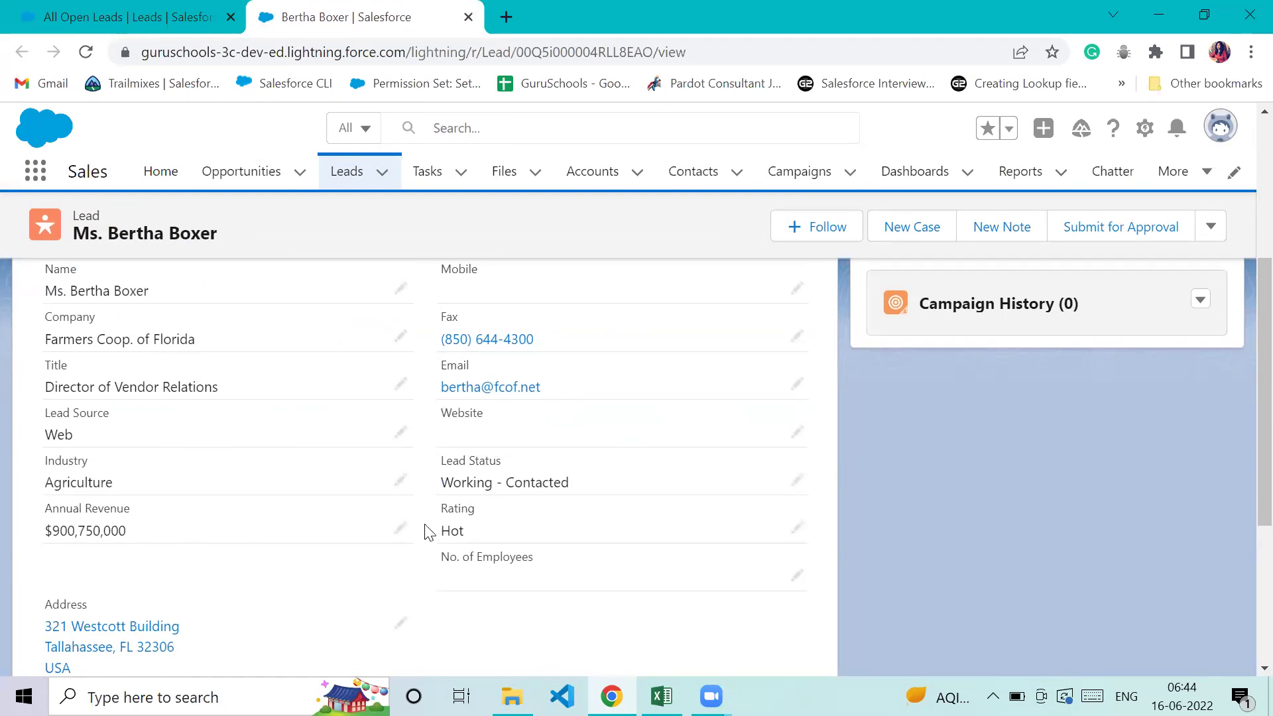
# Step: Check the No. of Employees field and remaining details, then return to the All Open Leads tab
pyautogui.moveTo(440, 562); pyautogui.dragTo(648, 571)
pyautogui.click(912, 535)
pyautogui.scroll(-4, 429, 457)
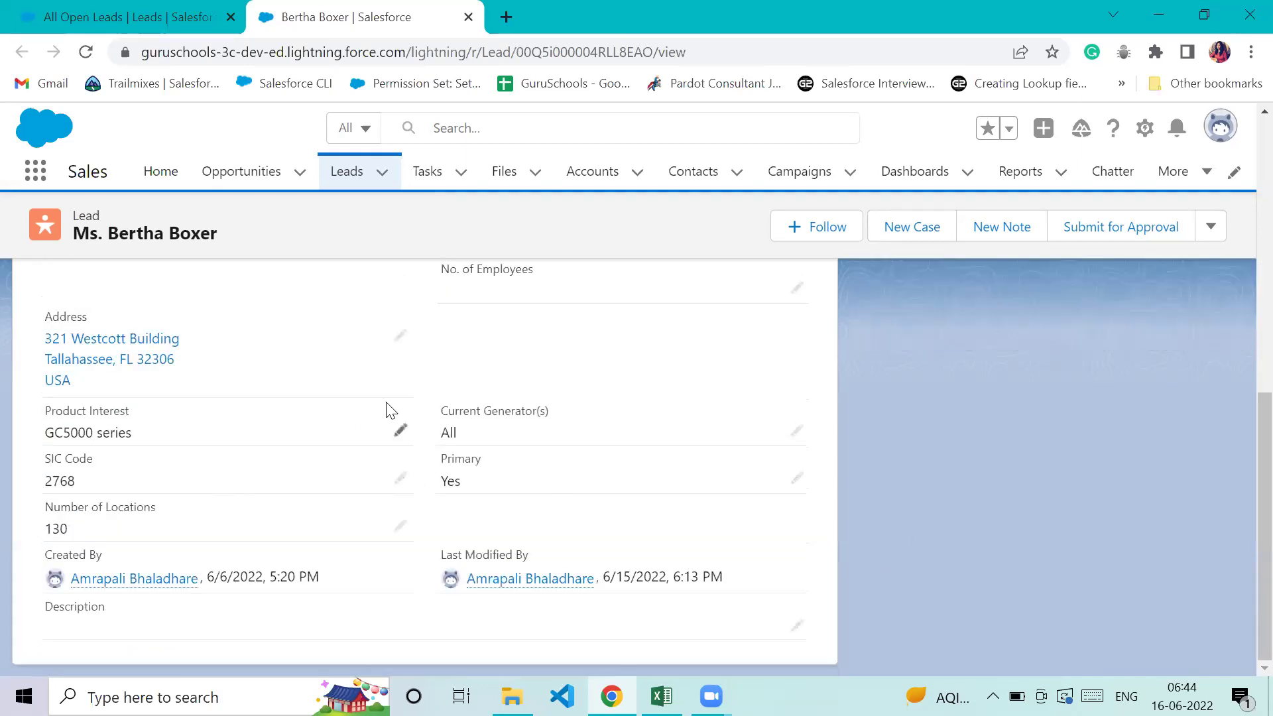
pyautogui.scroll(5, 361, 477)
pyautogui.scroll(-5, 466, 371)
pyautogui.scroll(5, 517, 519)
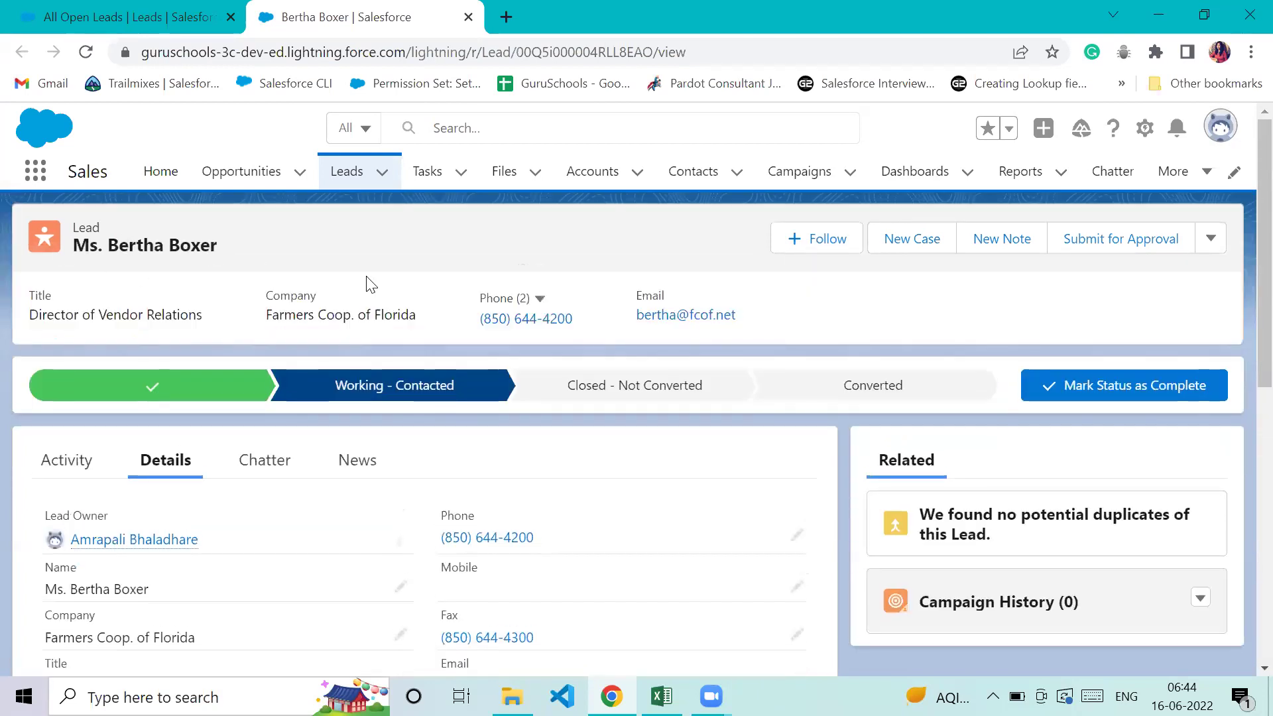
pyautogui.scroll(-5, 370, 284)
pyautogui.click(136, 15)
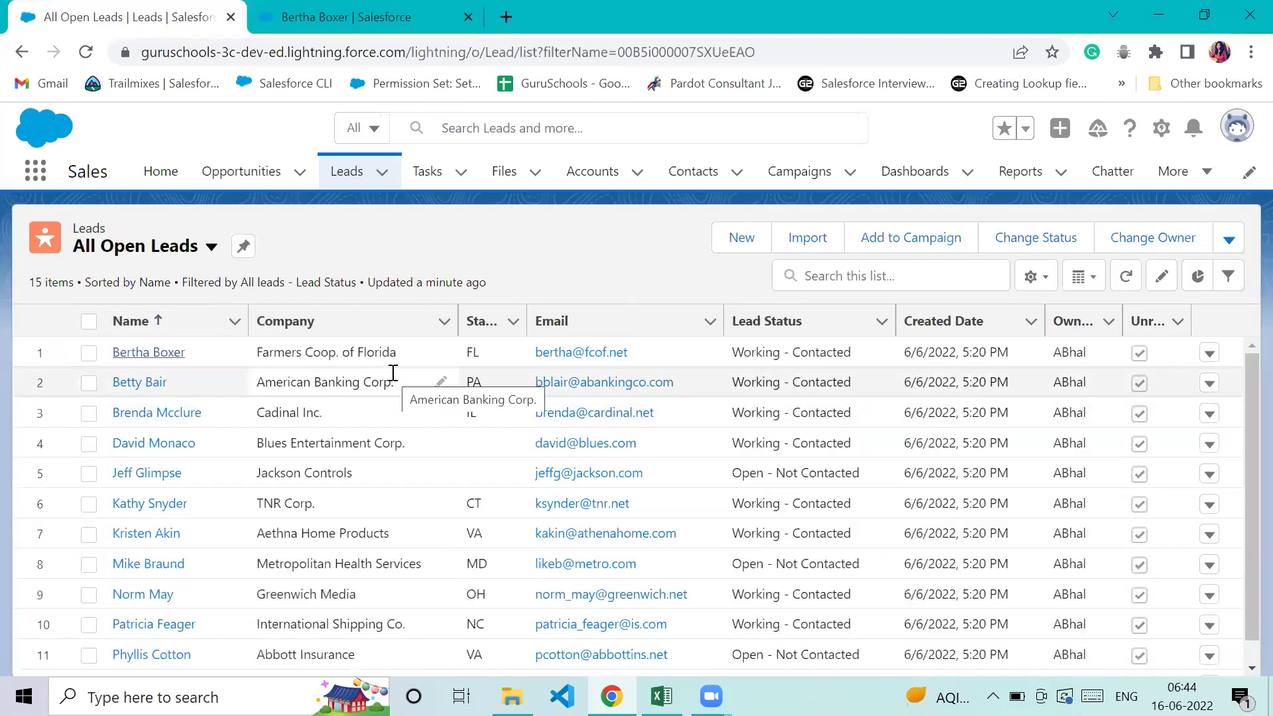
pyautogui.rightClick(309, 402)
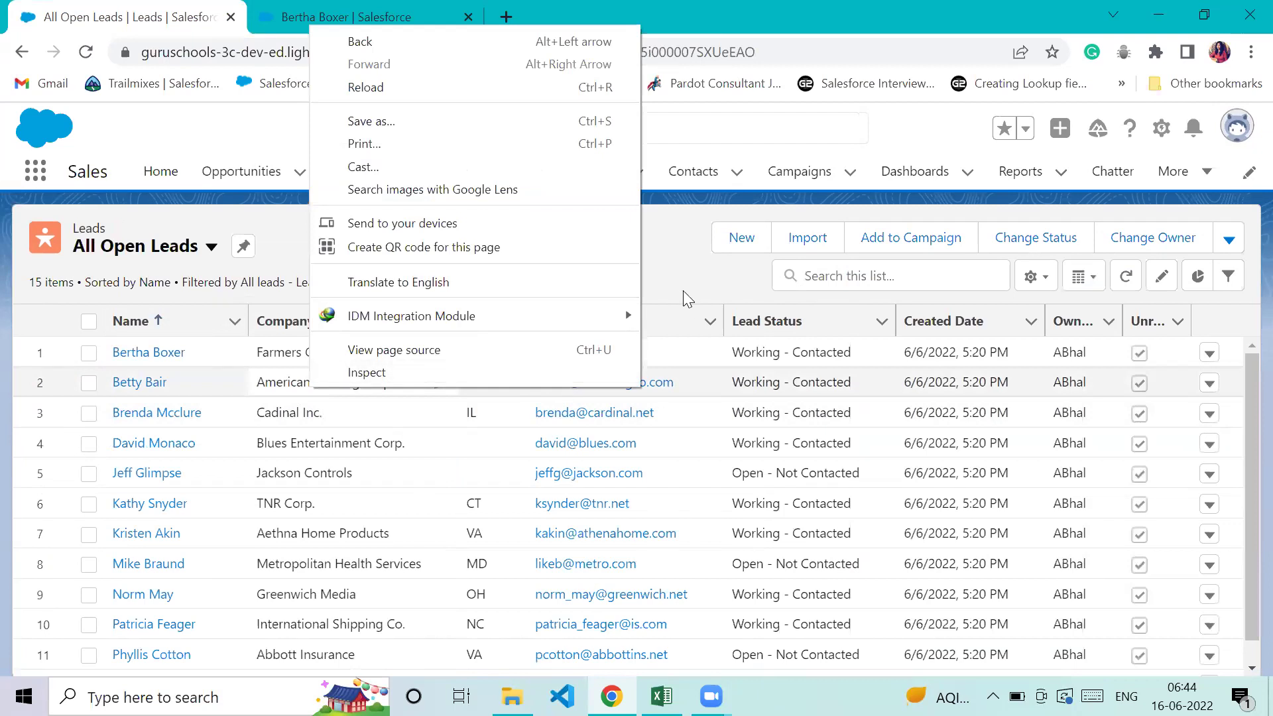
# Step: Switch between the lead record's details and the All Open Leads list, ending on the list
pyautogui.click(561, 383)
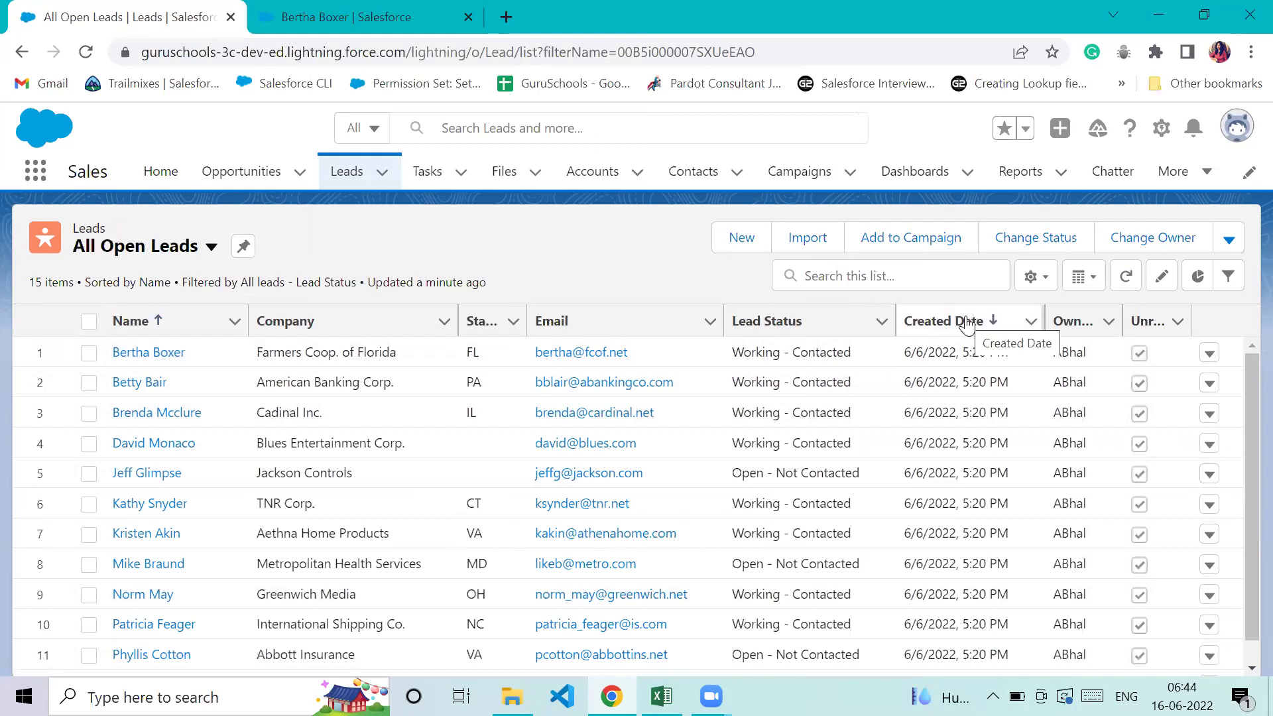
pyautogui.hotkey('ctrl', 'Tab')
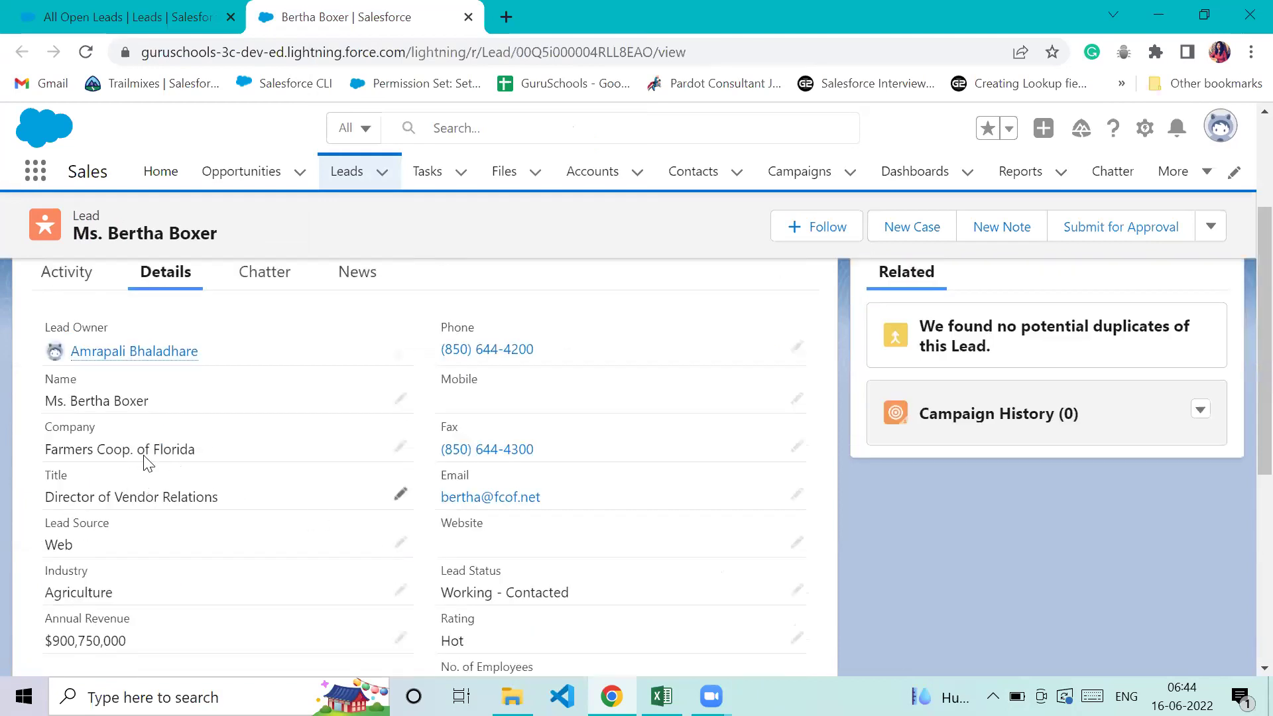
pyautogui.click(174, 11)
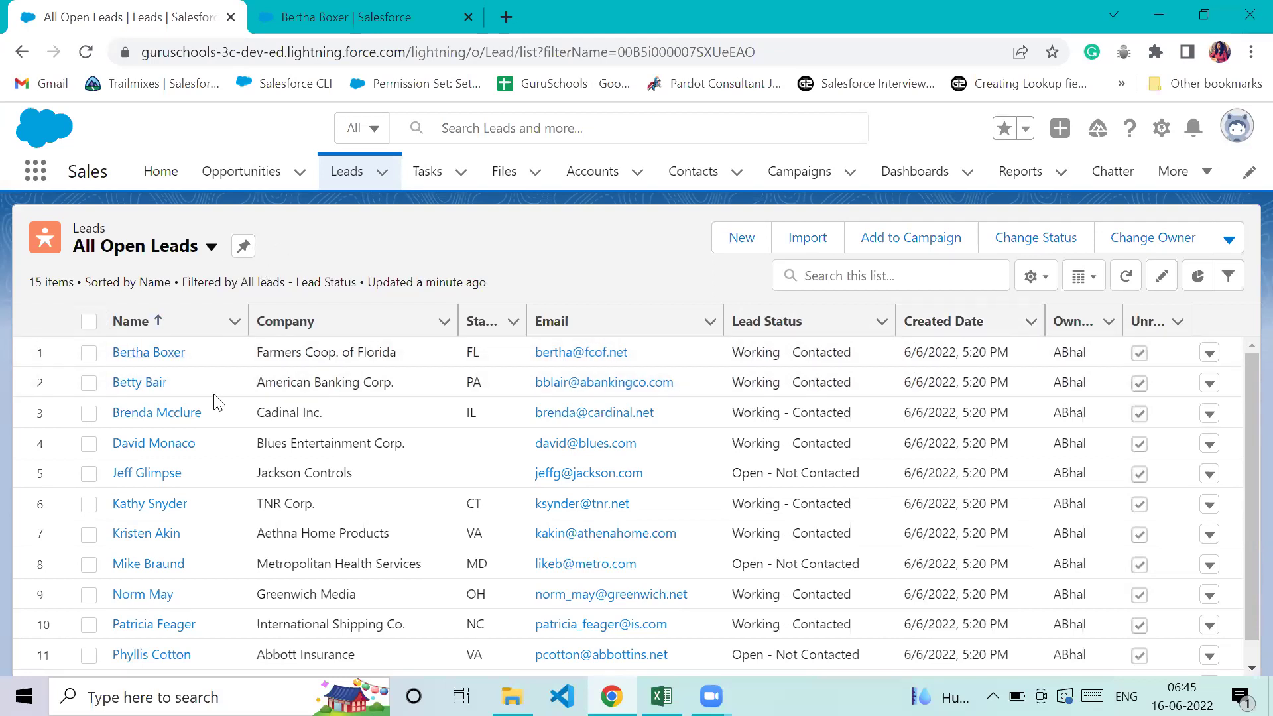
pyautogui.click(424, 18)
pyautogui.scroll(-6, 247, 460)
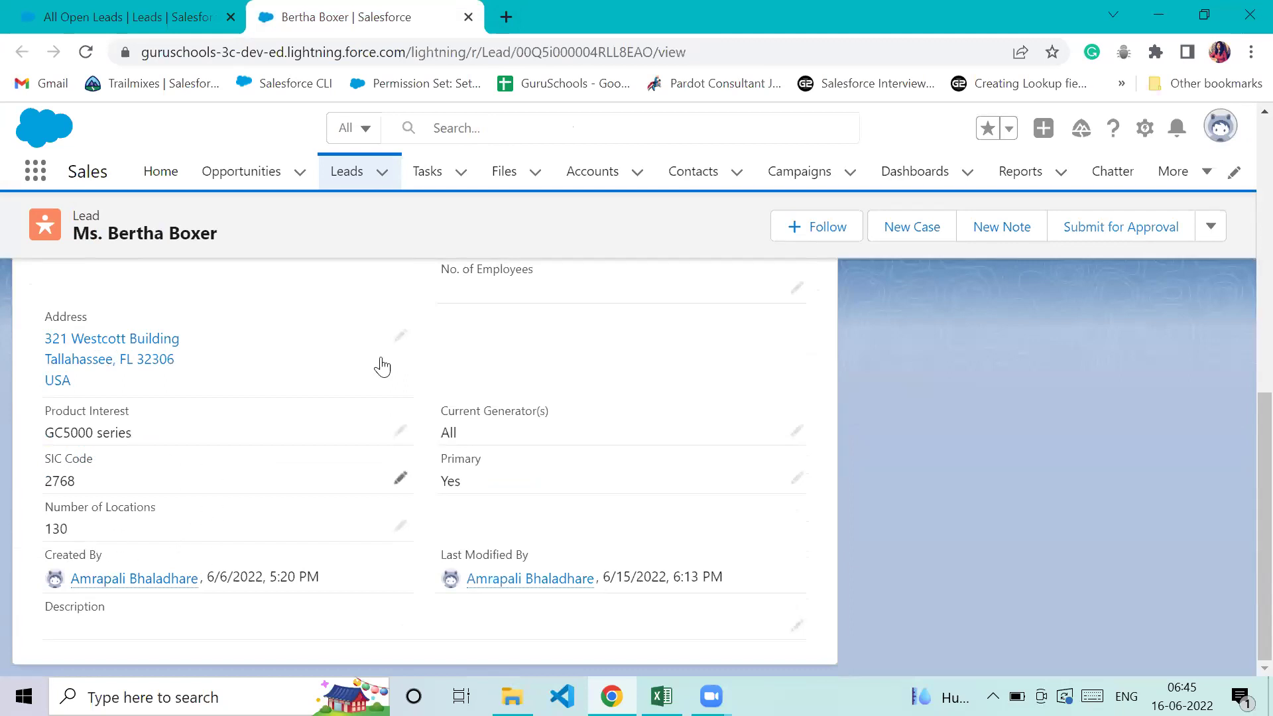
pyautogui.click(154, 12)
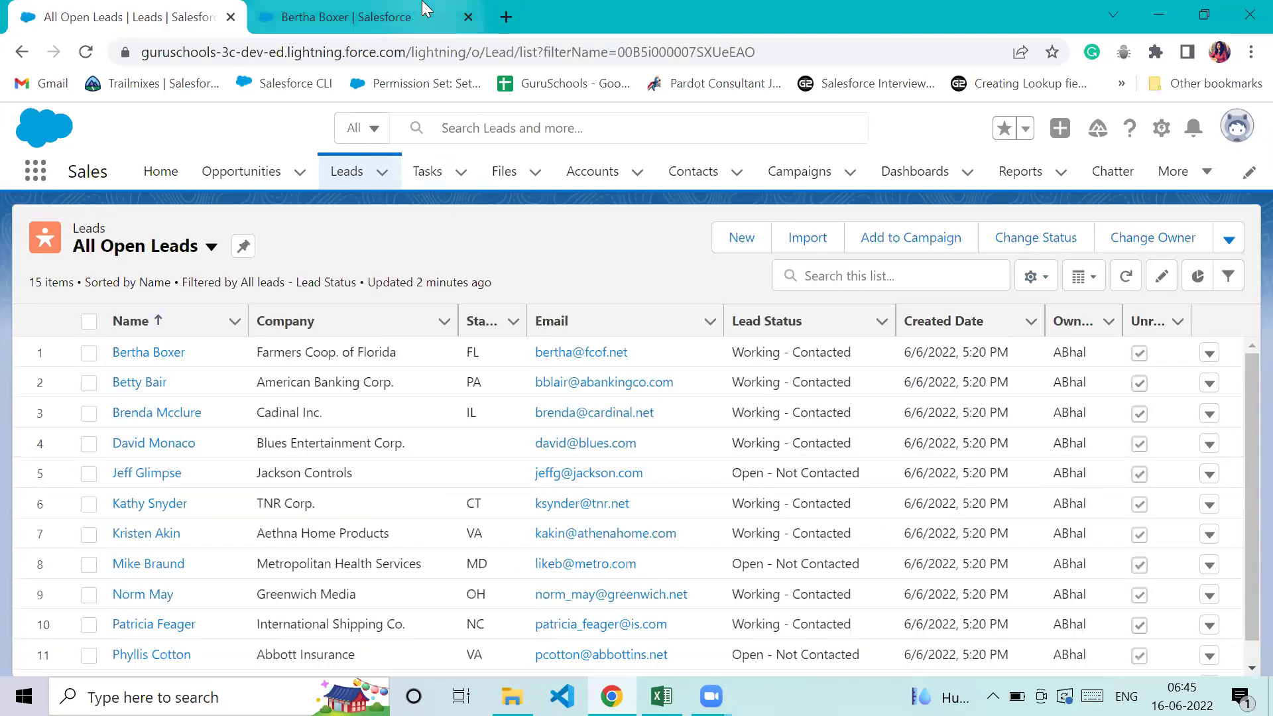
pyautogui.click(345, 17)
pyautogui.scroll(6, 358, 266)
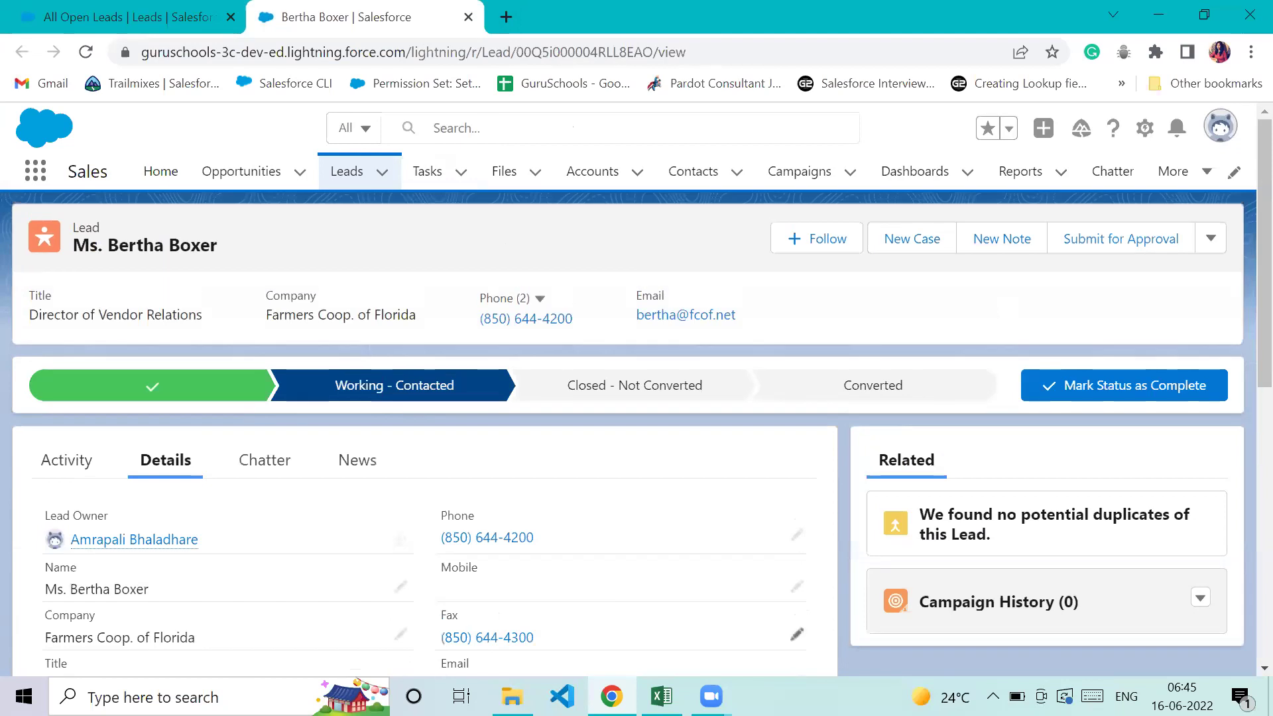
pyautogui.scroll(-10, 296, 478)
pyautogui.scroll(10, 258, 312)
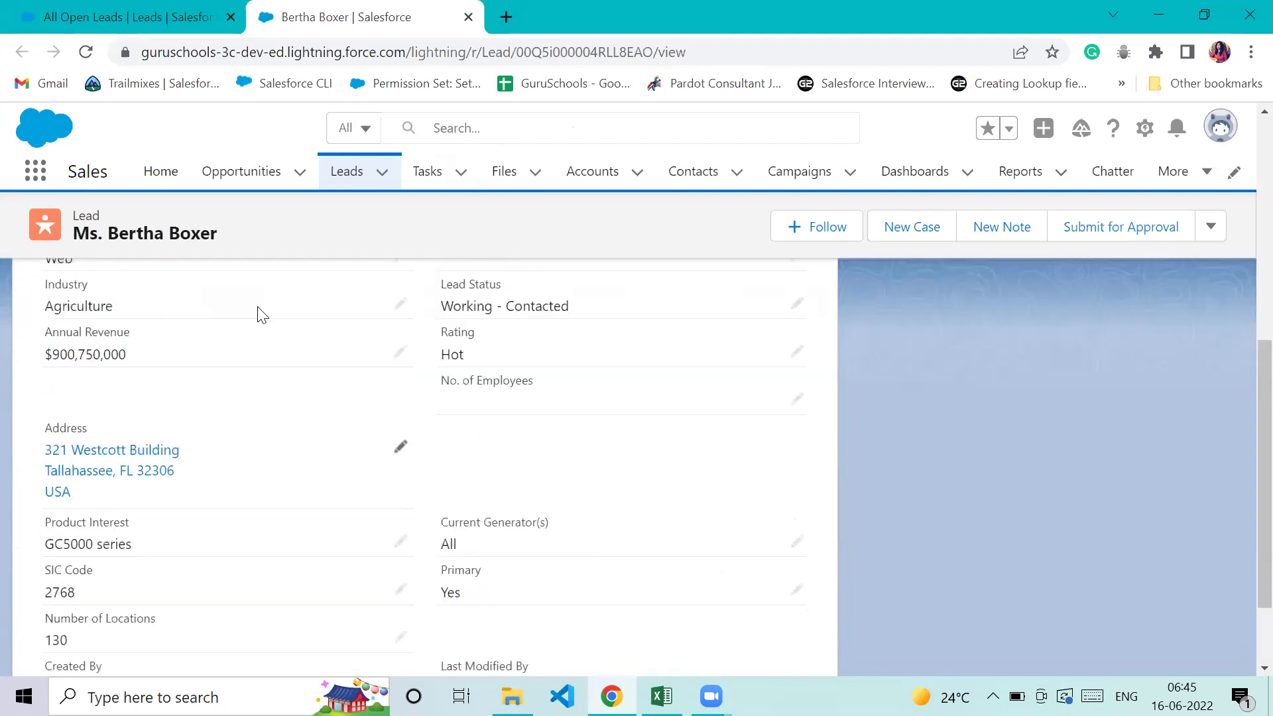
pyautogui.click(154, 13)
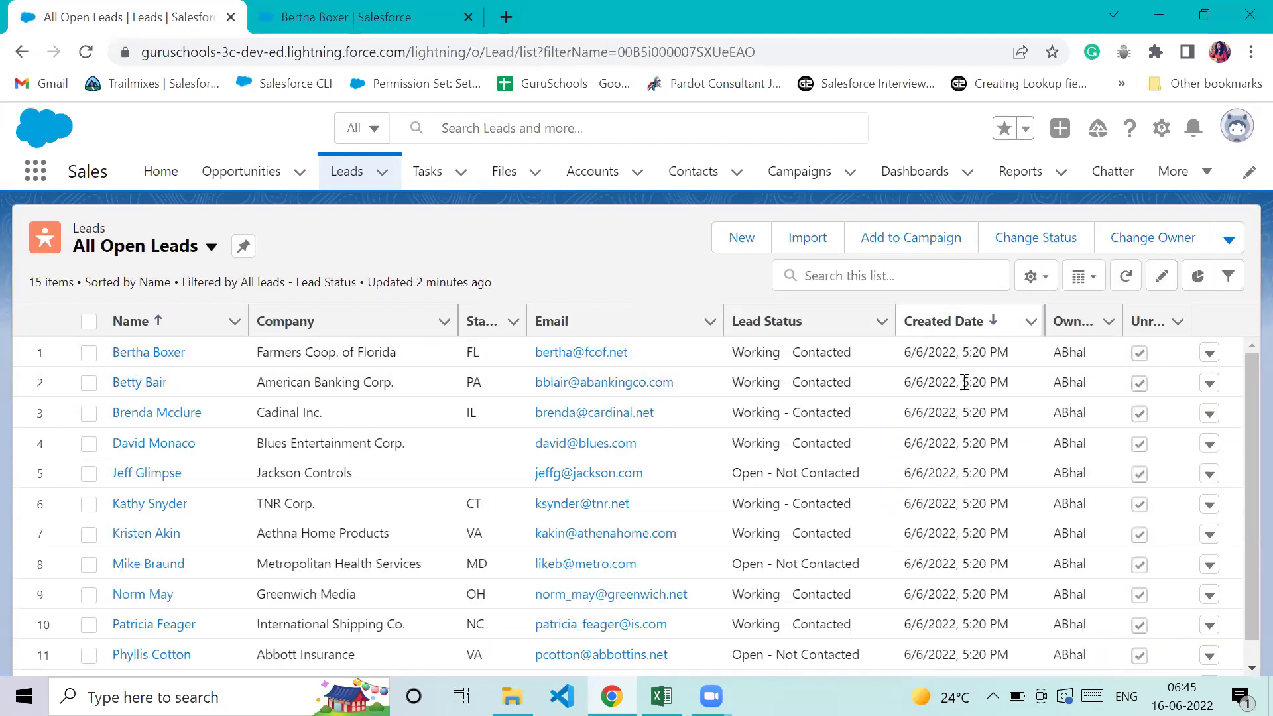
# Step: Sort the open leads by Created Date and bring up the Farmers Coop. of Florida record
pyautogui.click(989, 321)
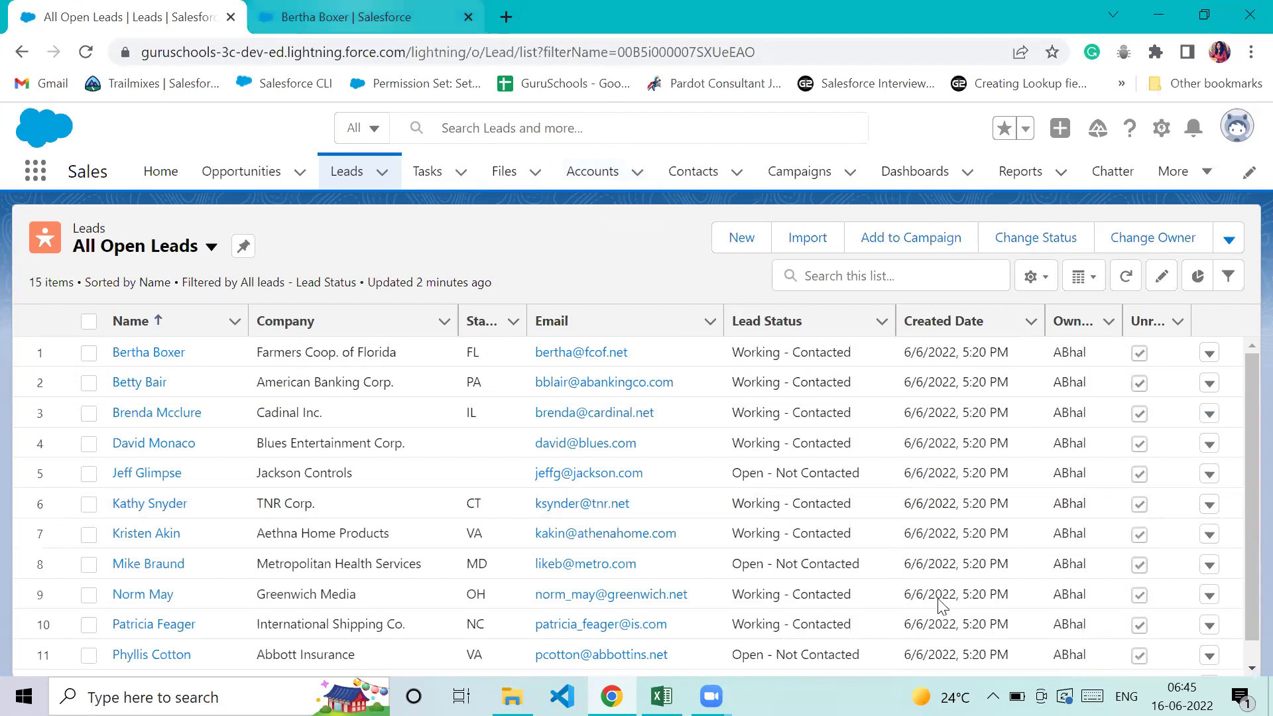
pyautogui.click(367, 12)
pyautogui.scroll(-3, 578, 531)
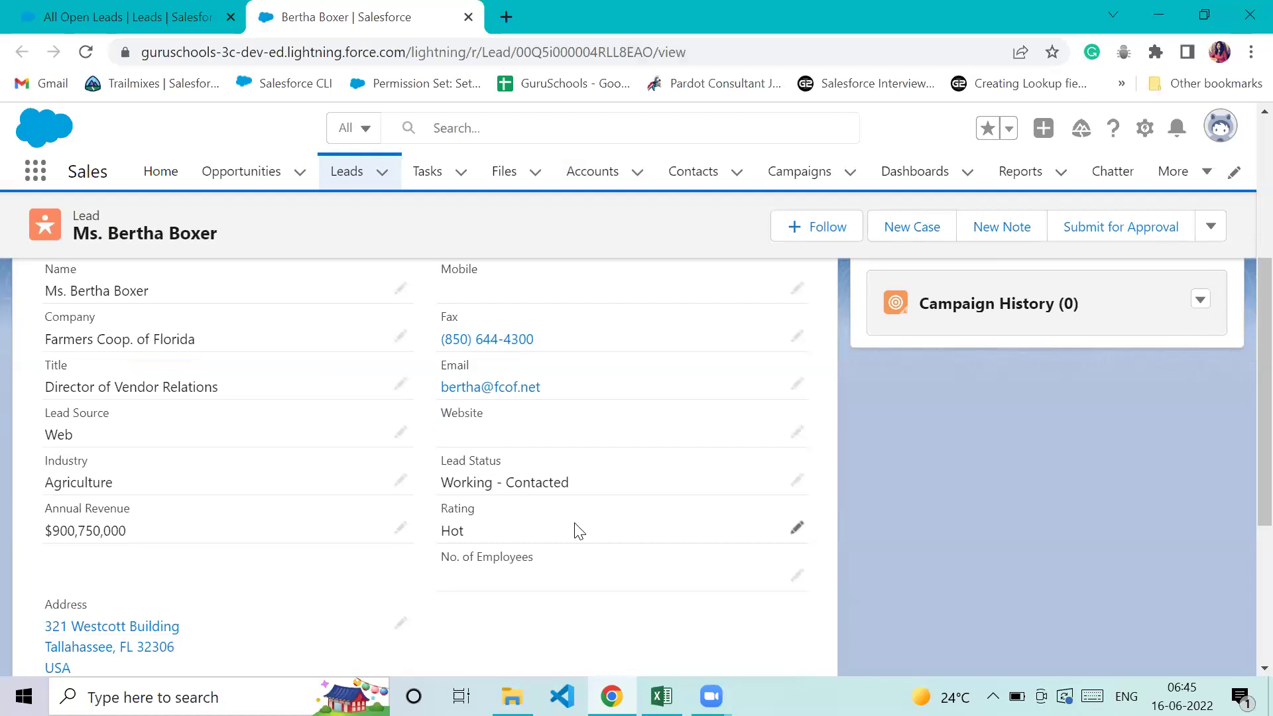
pyautogui.scroll(-4, 578, 531)
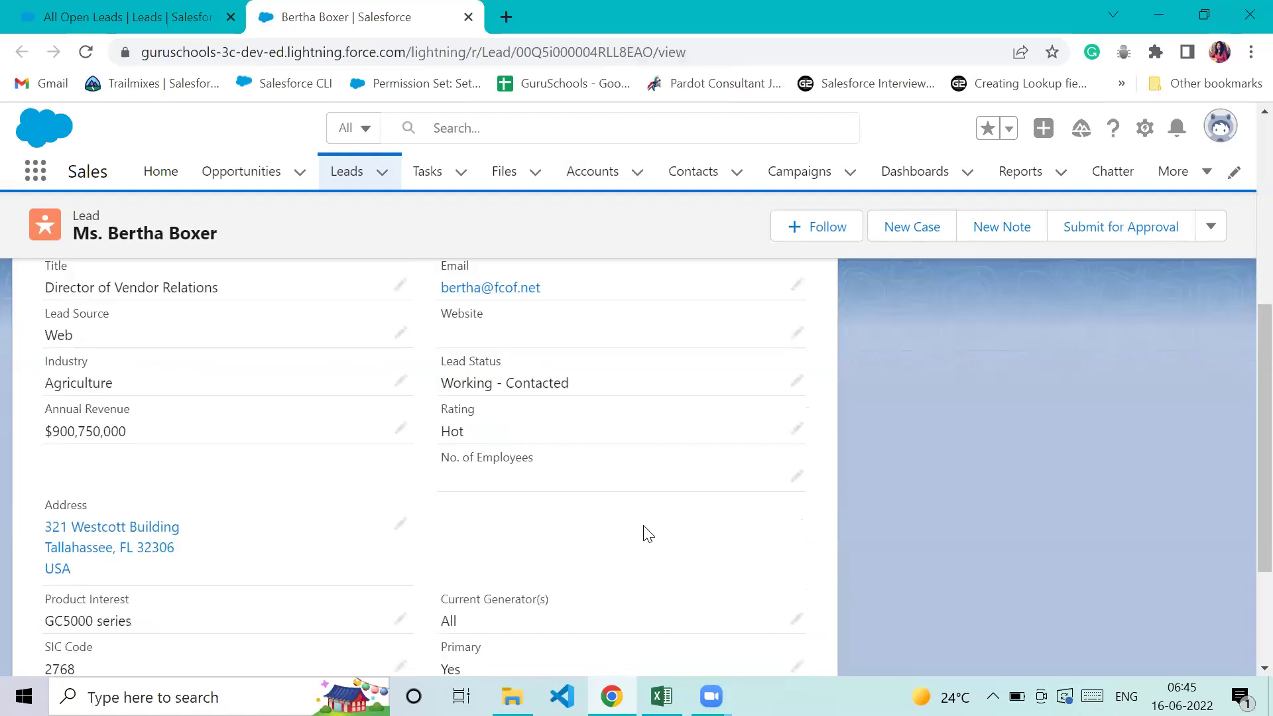
pyautogui.scroll(7, 1101, 545)
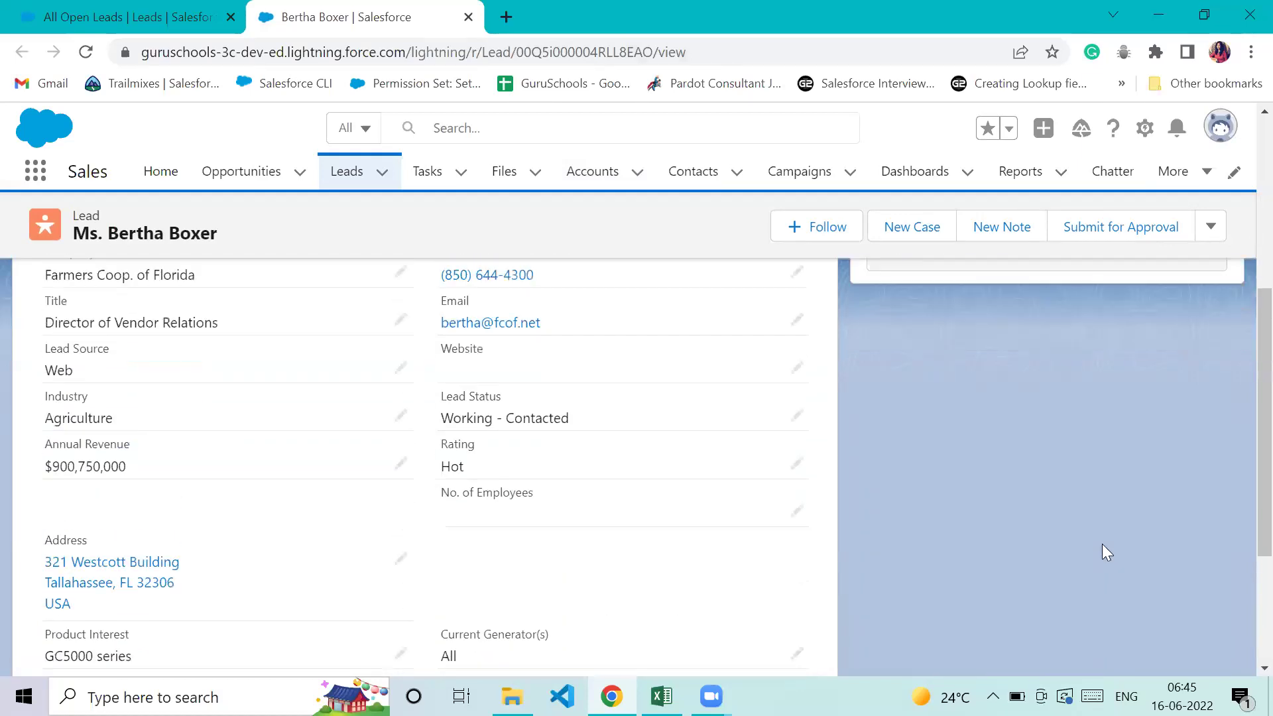
# Step: Review the lead's industry, rating and address, then return to the All Open Leads list
pyautogui.scroll(-3, 1102, 545)
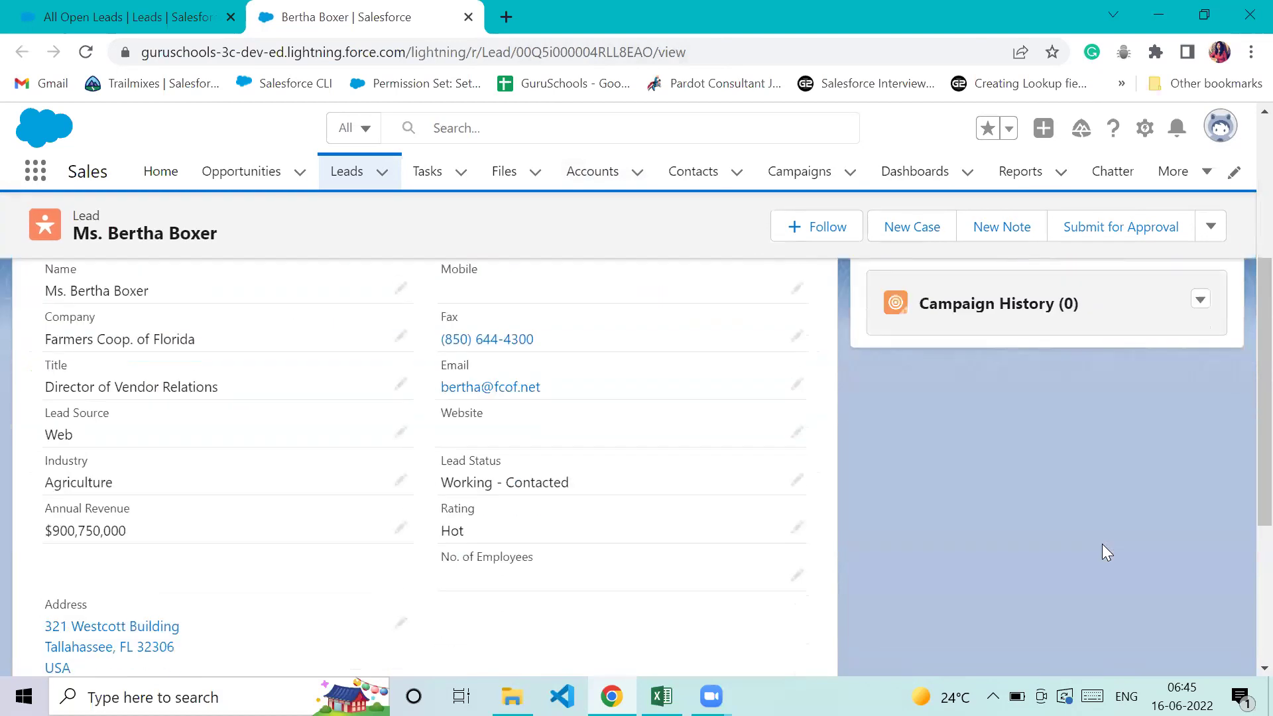
pyautogui.scroll(4, 1102, 551)
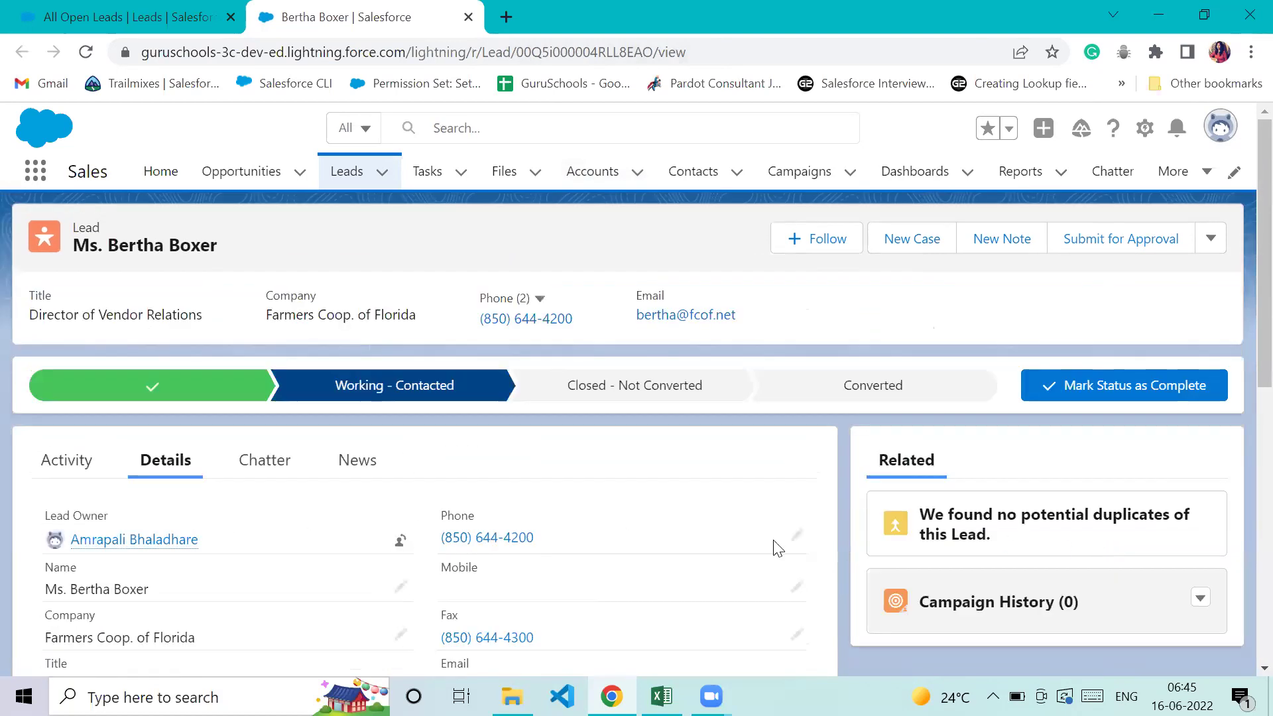
pyautogui.scroll(-2, 779, 548)
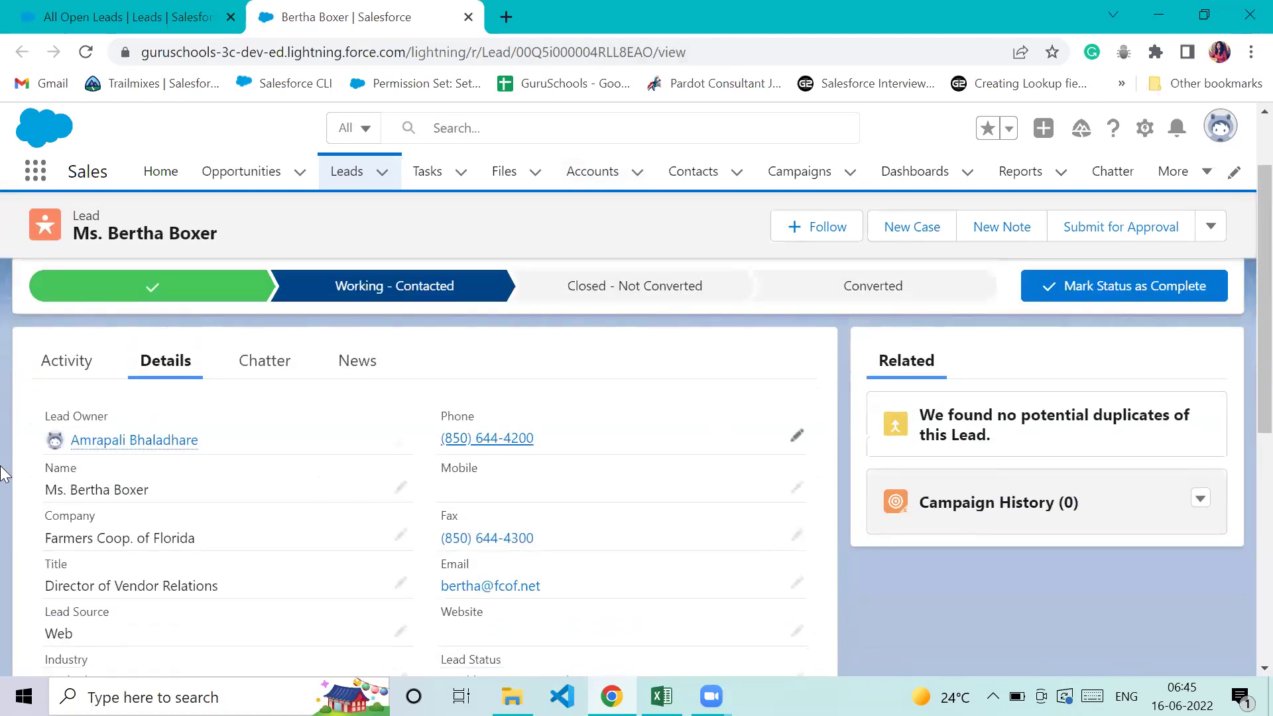
pyautogui.scroll(-4, 344, 434)
pyautogui.scroll(2, 346, 436)
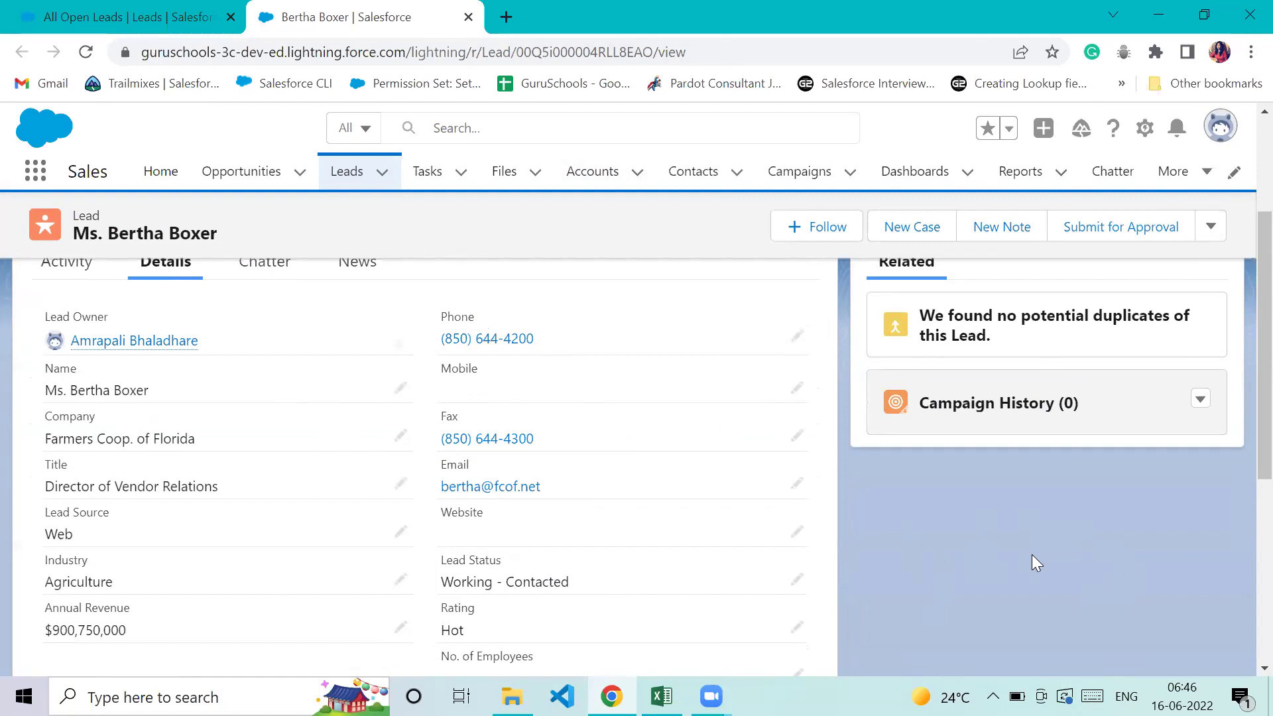
pyautogui.scroll(-5, 1031, 554)
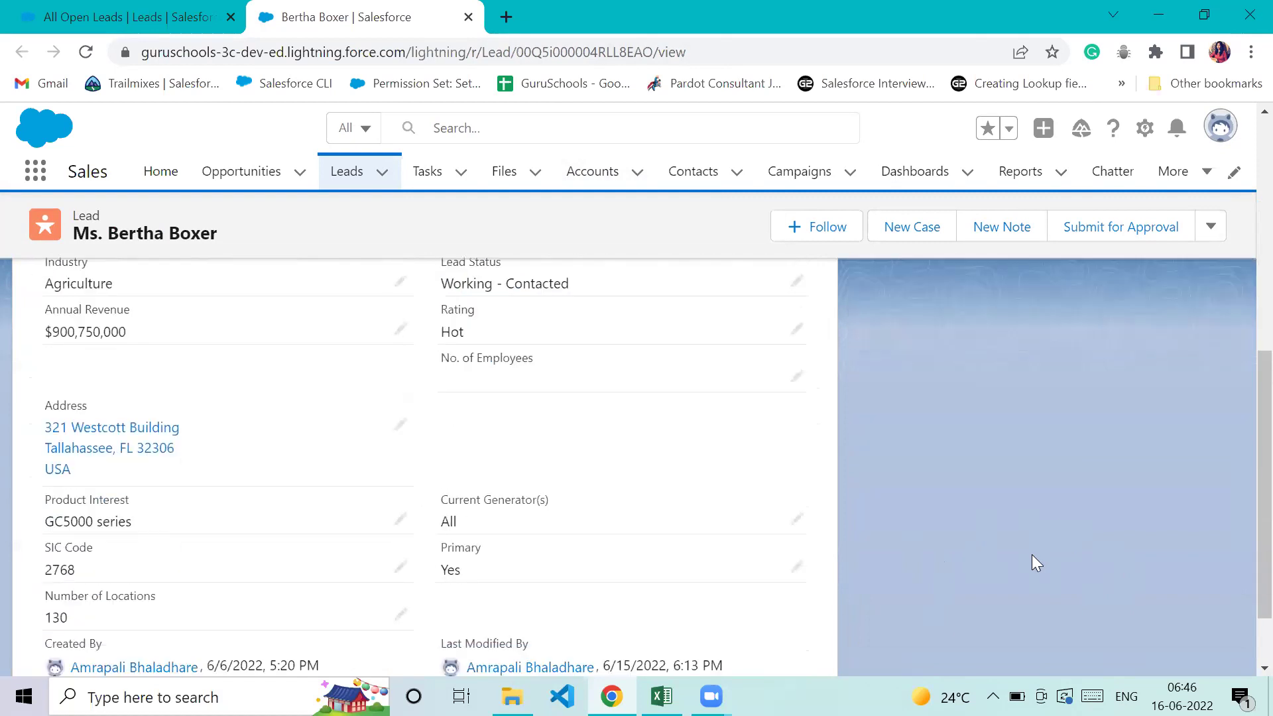
pyautogui.scroll(5, 1036, 564)
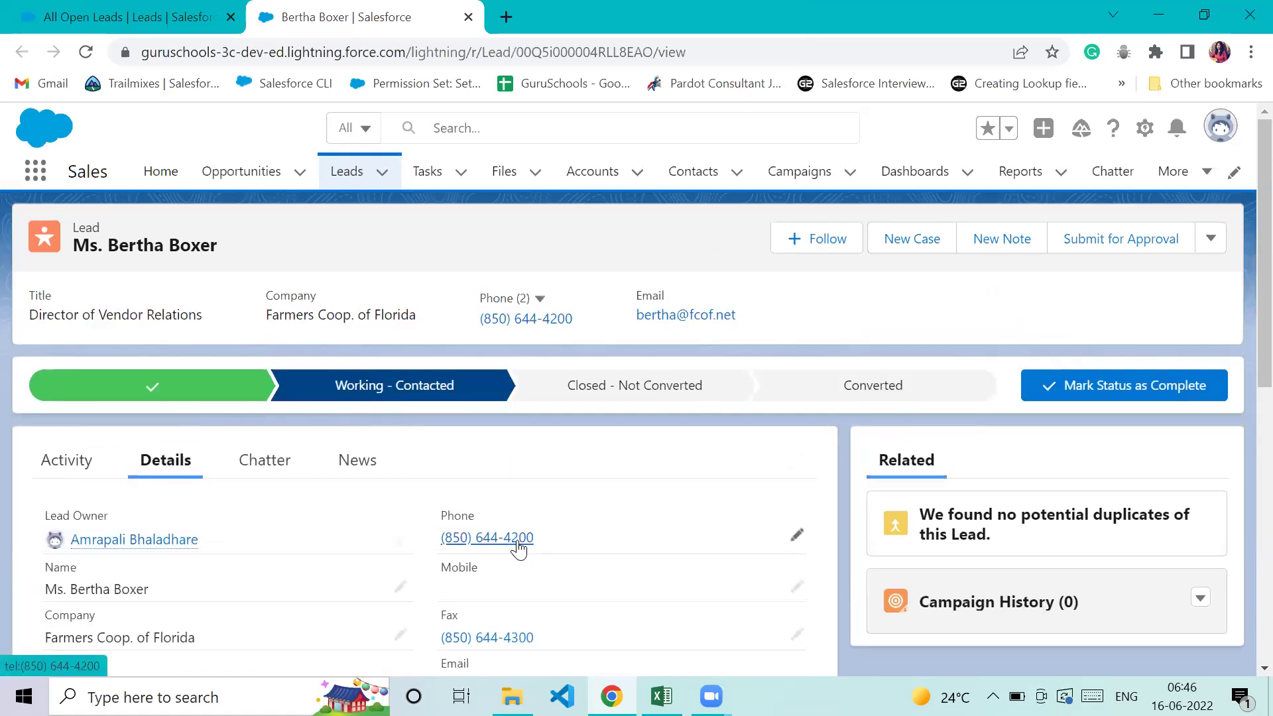
pyautogui.scroll(-5, 654, 486)
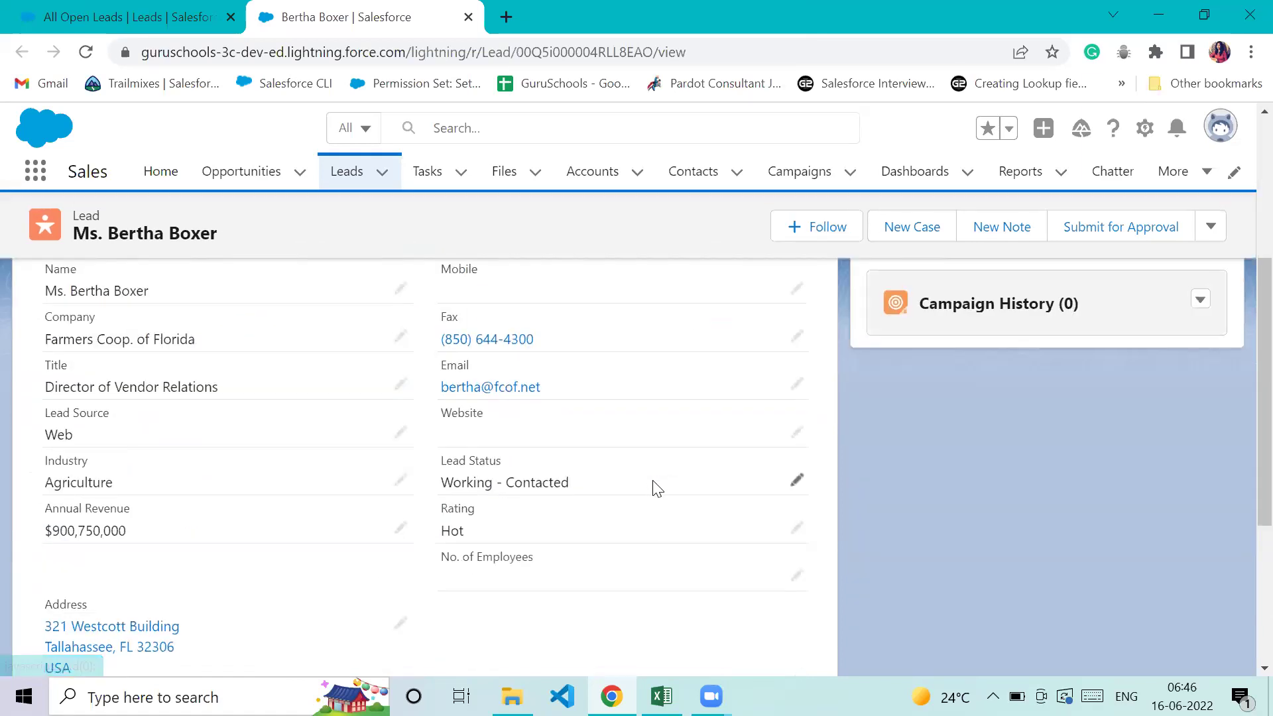
pyautogui.scroll(5, 707, 519)
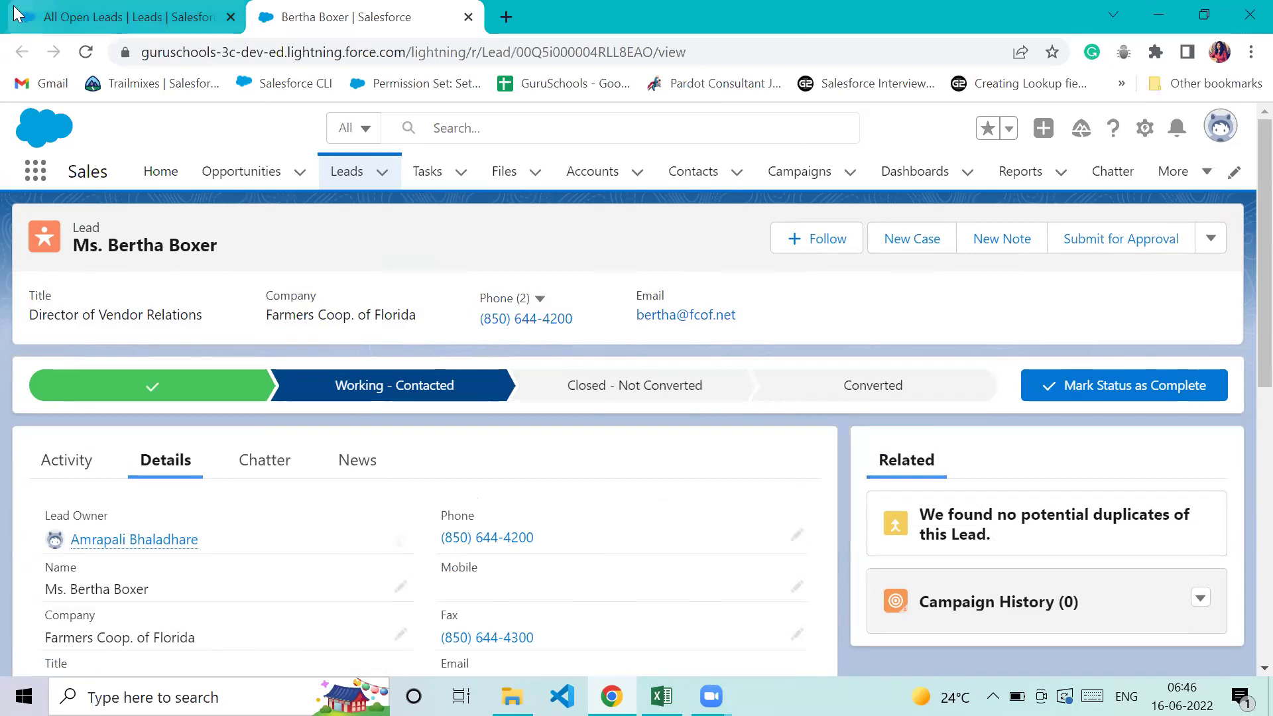
pyautogui.click(52, 21)
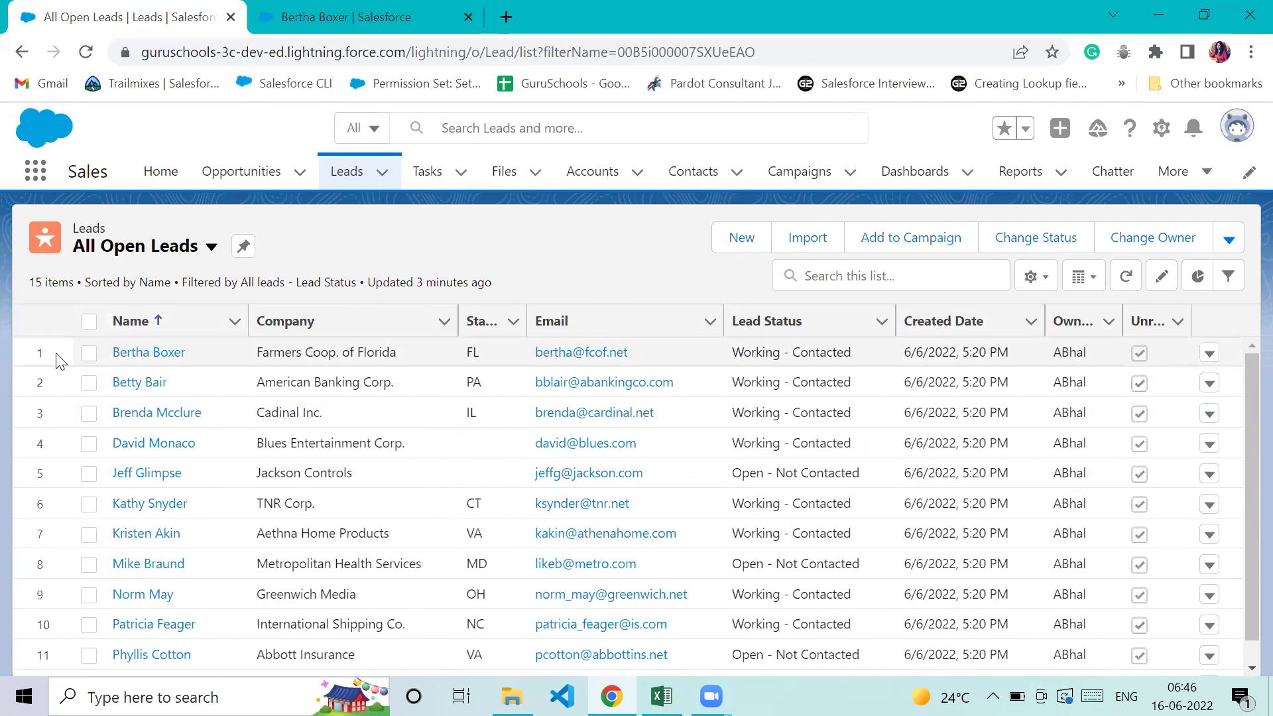
# Step: Select and then deselect the American Banking Corp. lead, leaving all 15 leads unselected
pyautogui.click(89, 383)
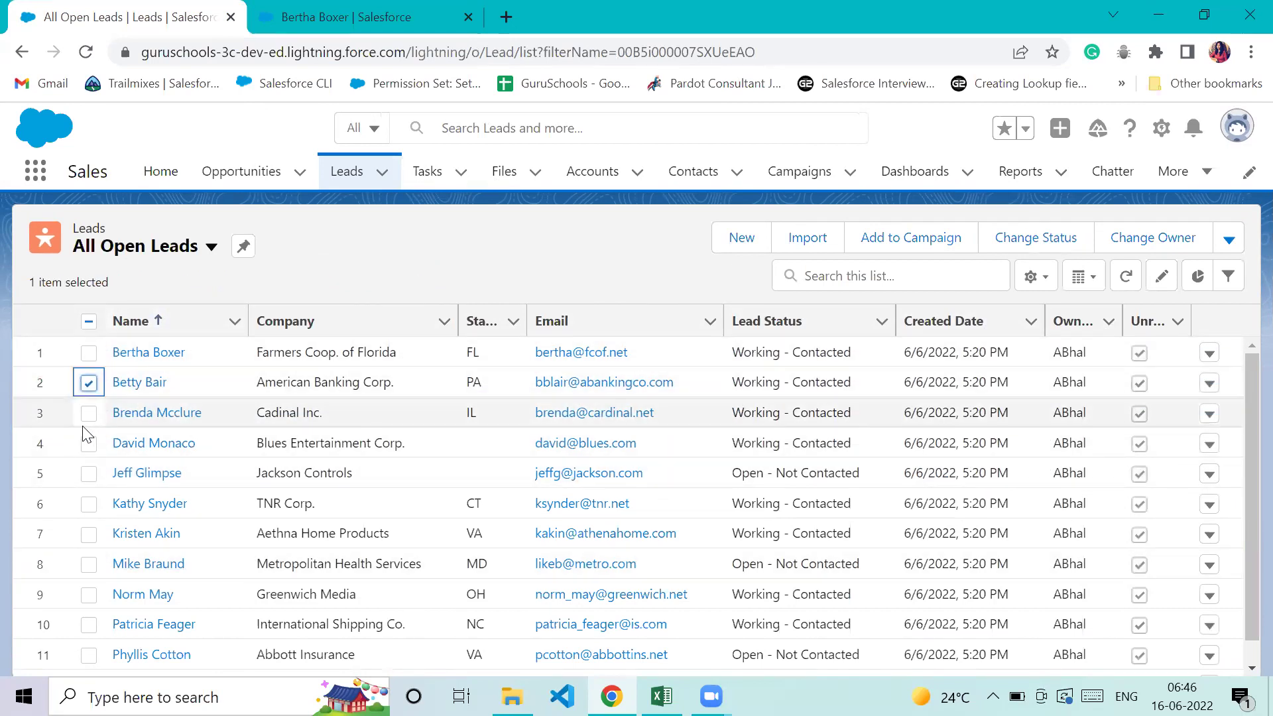
pyautogui.click(94, 385)
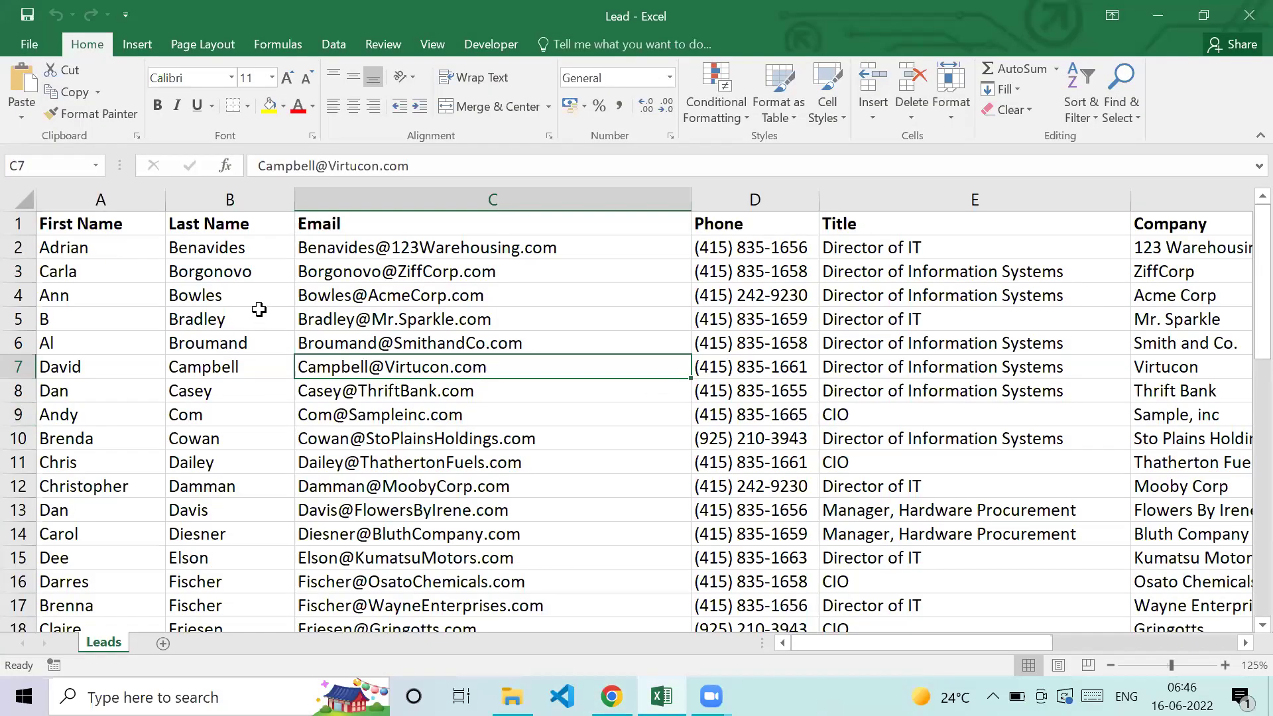
# Step: Select across the Leads sheet to view its contact, company and Address Line 1, City, State/Province columns
pyautogui.moveTo(767, 316); pyautogui.dragTo(707, 507)
pyautogui.moveTo(176, 272); pyautogui.dragTo(1116, 580)
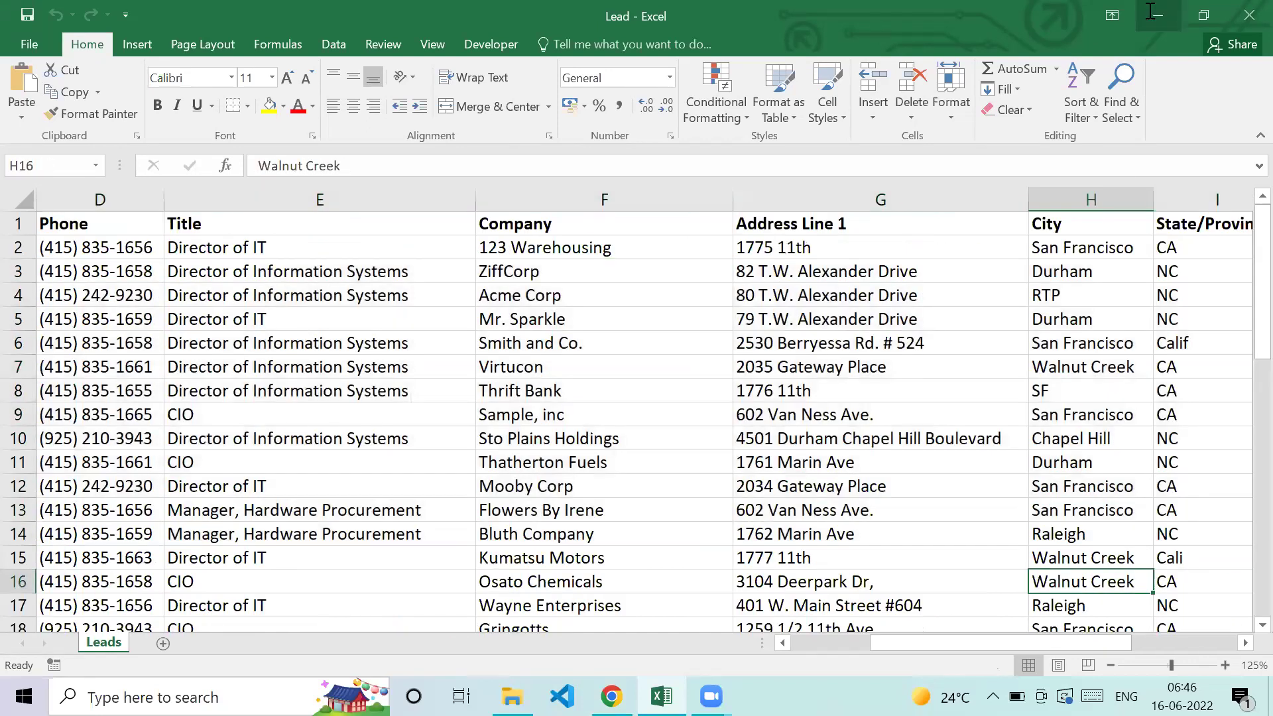
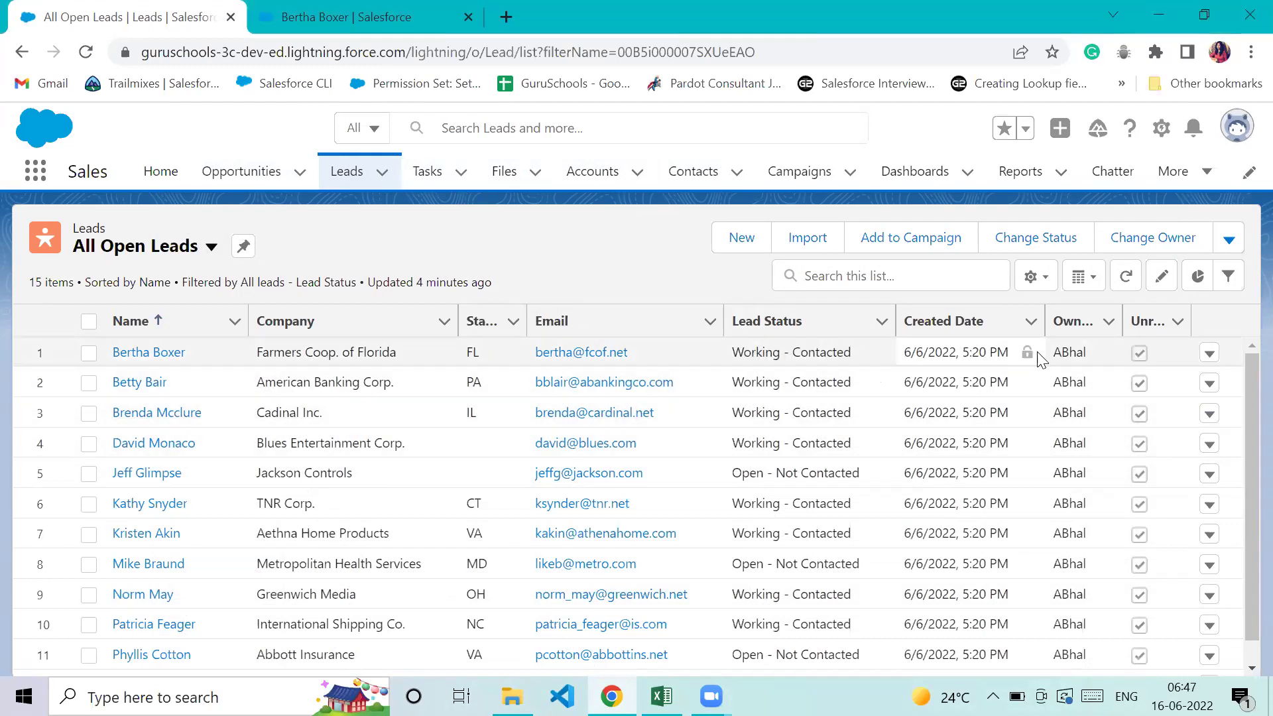
# Step: Switch to the lead's record page and scroll through its Details fields
pyautogui.click(298, 11)
pyautogui.scroll(-5, 424, 462)
pyautogui.scroll(-3, 424, 462)
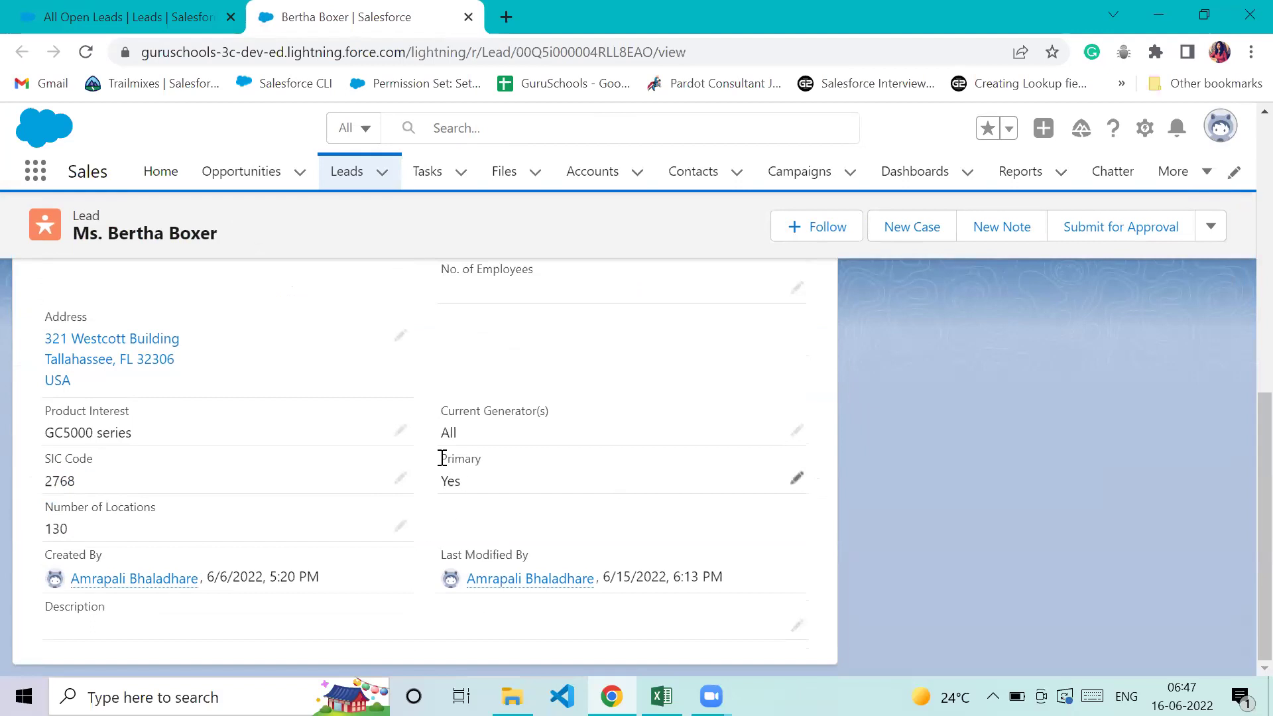
pyautogui.scroll(3, 440, 458)
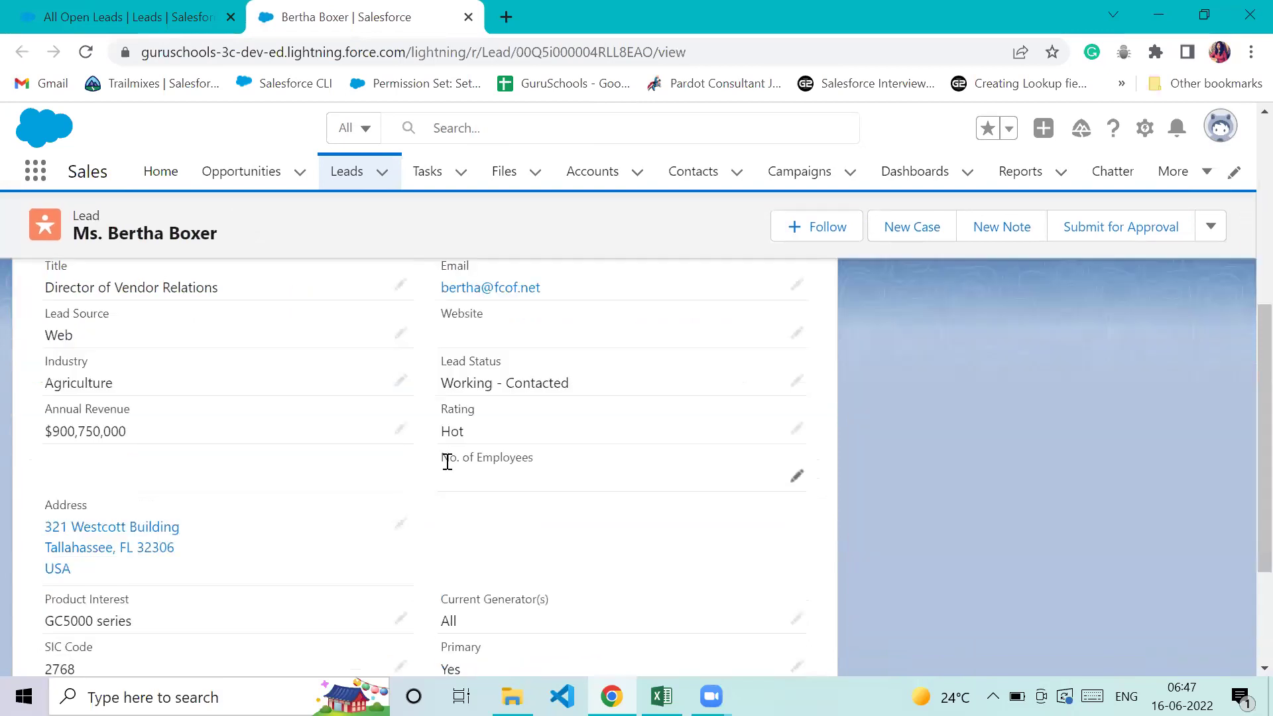
# Step: Highlight the blank No. of Employees field several times, clearing each selection
pyautogui.moveTo(442, 462); pyautogui.dragTo(597, 476)
pyautogui.click(490, 491)
pyautogui.moveTo(421, 463); pyautogui.dragTo(602, 468)
pyautogui.click(541, 494)
pyautogui.moveTo(441, 457); pyautogui.dragTo(554, 463)
pyautogui.click(514, 494)
pyautogui.moveTo(434, 472); pyautogui.dragTo(559, 483)
pyautogui.click(556, 542)
pyautogui.moveTo(427, 471); pyautogui.dragTo(571, 481)
pyautogui.click(526, 524)
pyautogui.scroll(5, 324, 461)
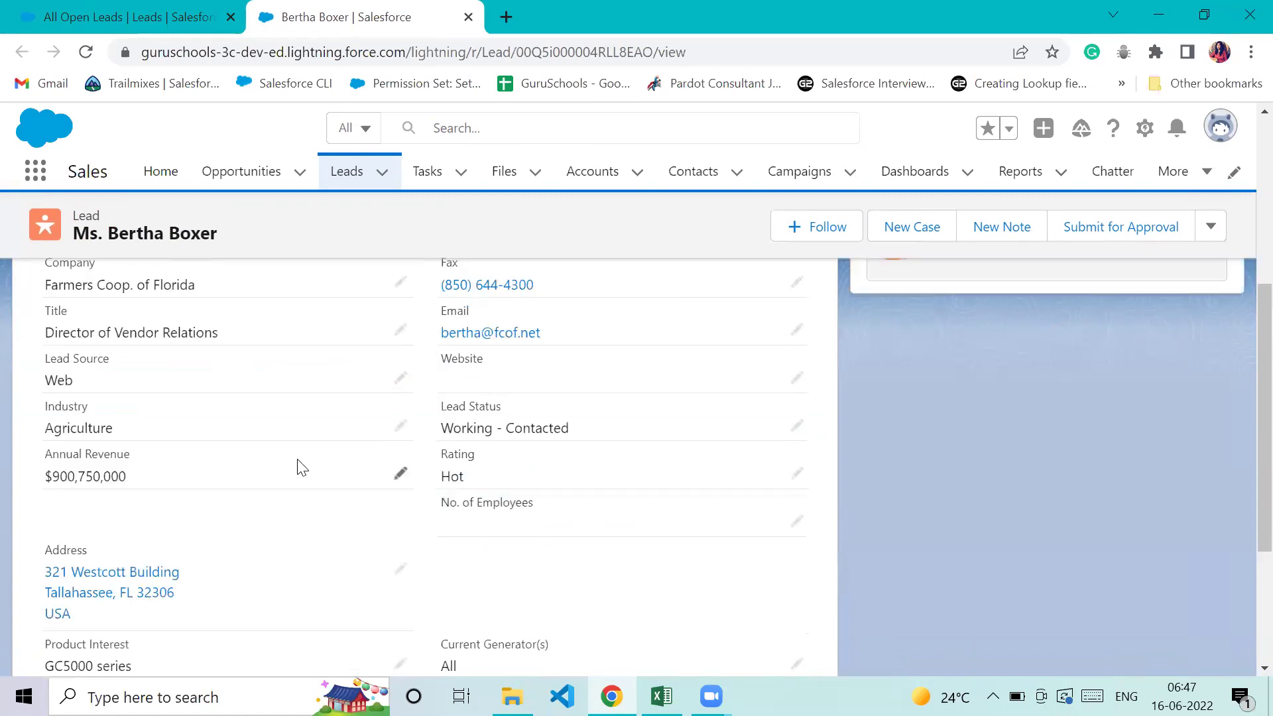
# Step: Select the Title label and its value Director of Vendor Relations repeatedly, clearing each time
pyautogui.scroll(-1, 30, 540)
pyautogui.moveTo(43, 464); pyautogui.dragTo(6, 477)
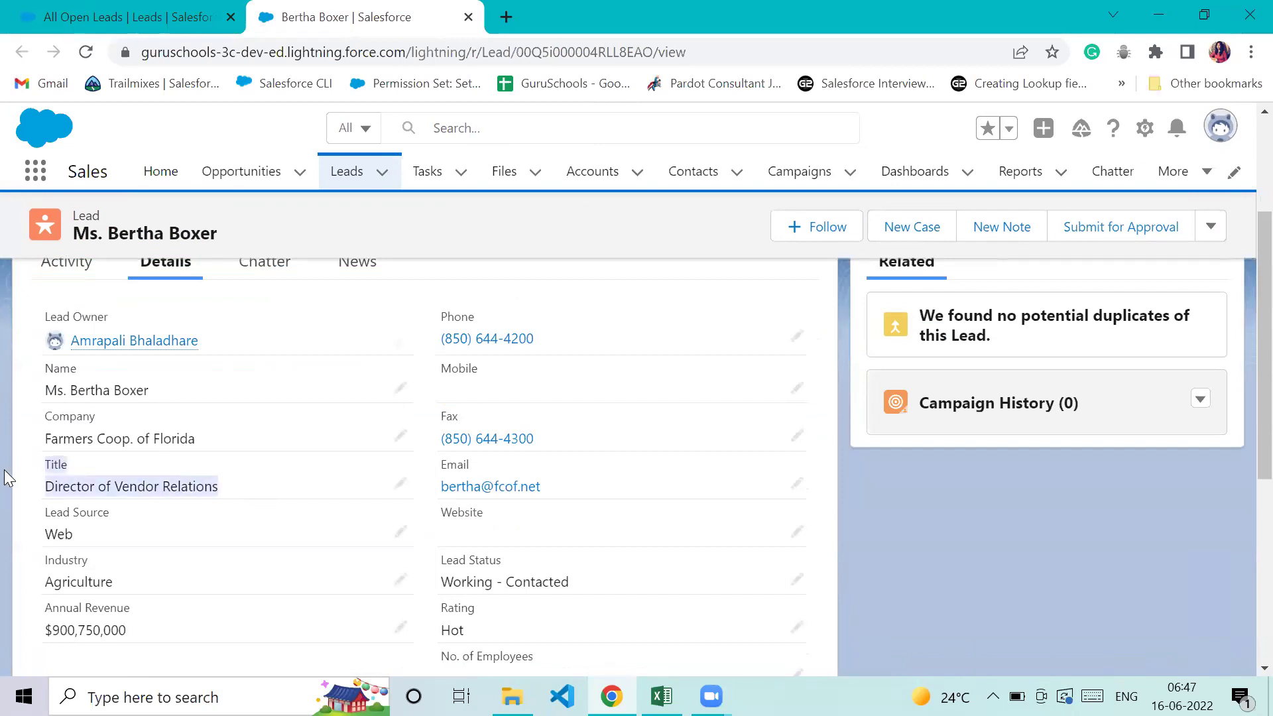
pyautogui.click(1072, 529)
pyautogui.moveTo(253, 490); pyautogui.dragTo(16, 470)
pyautogui.click(1023, 580)
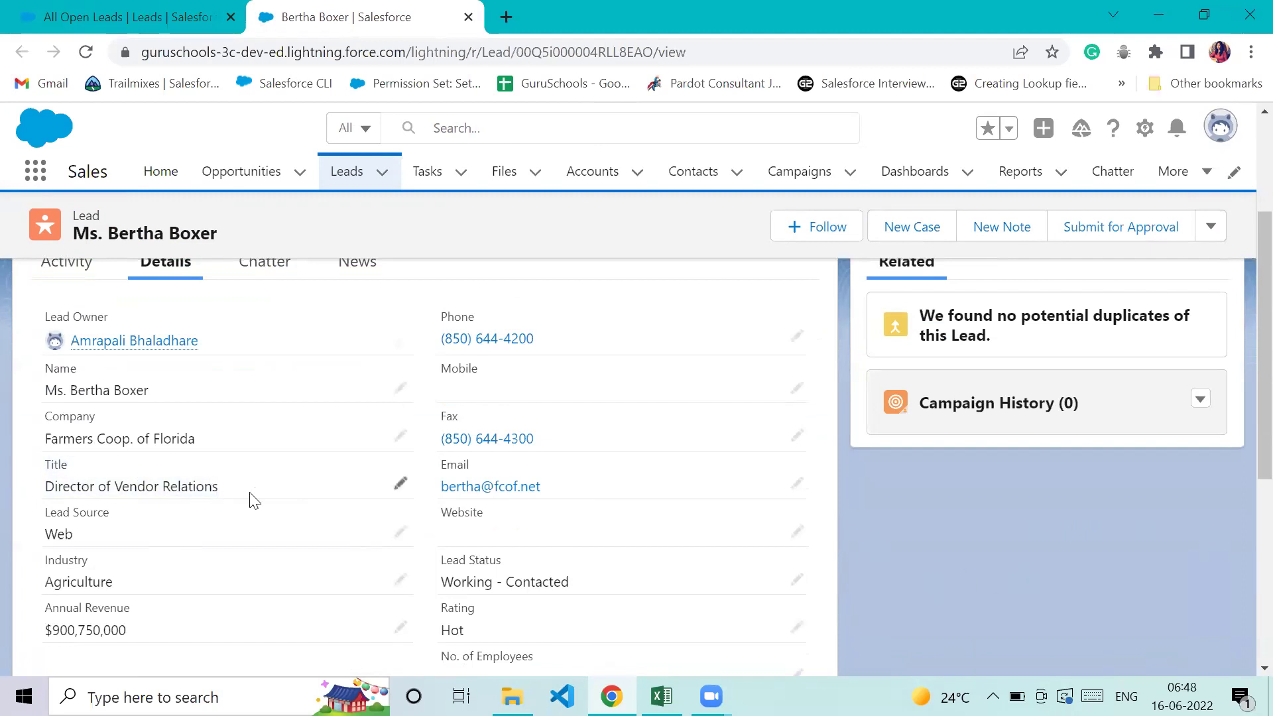
pyautogui.moveTo(250, 500); pyautogui.dragTo(51, 470)
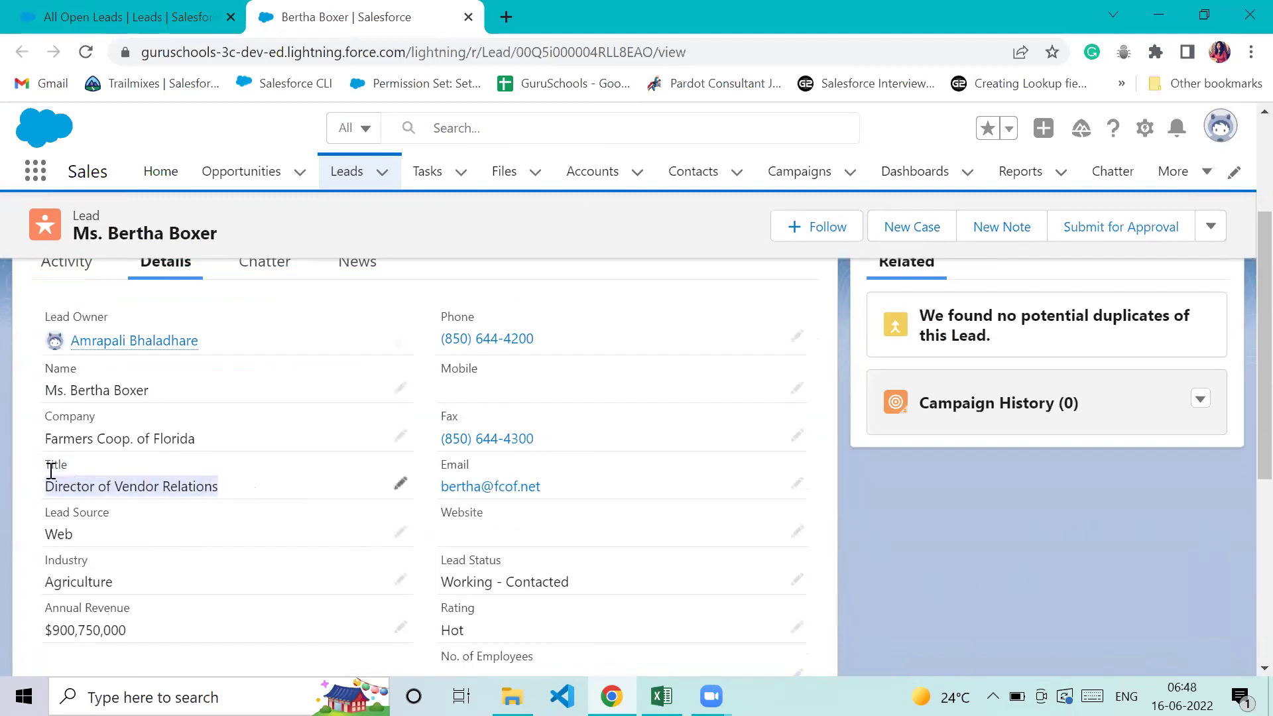
pyautogui.click(965, 565)
pyautogui.moveTo(264, 497); pyautogui.dragTo(35, 469)
pyautogui.click(1199, 559)
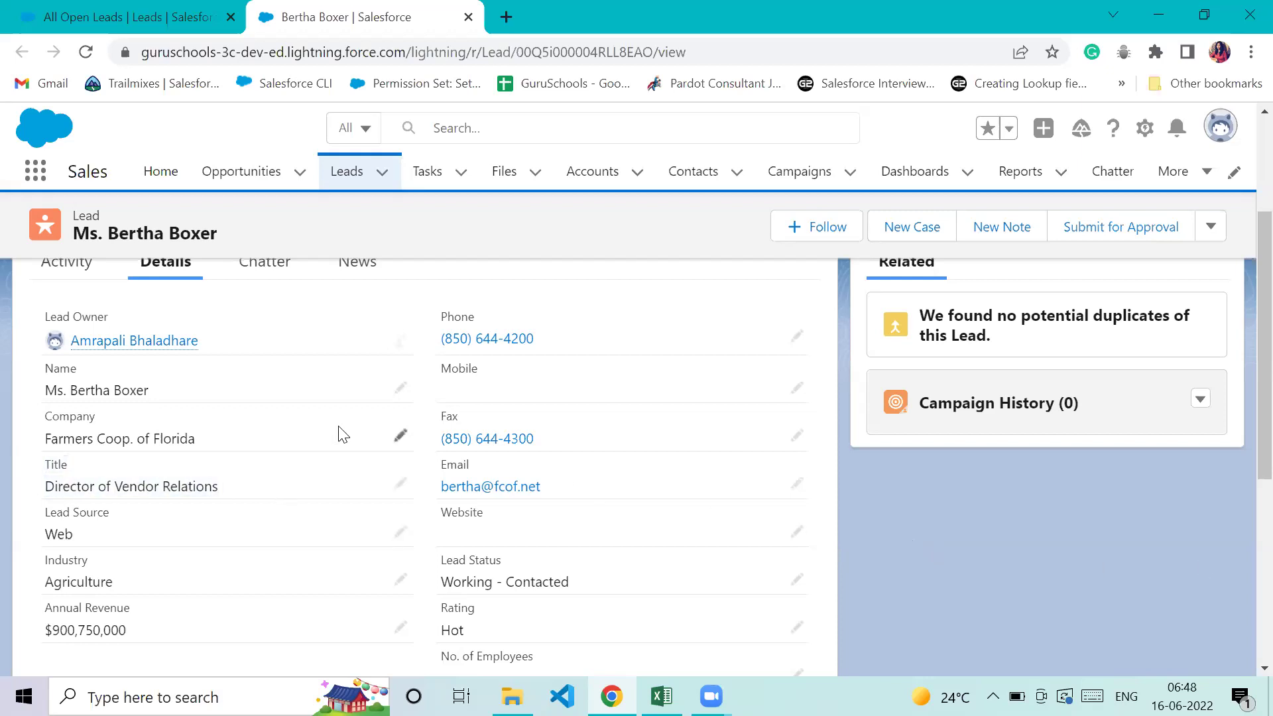
# Step: After scrolling down, highlight the Title field 'Director of Vendor Relations' again and clear it
pyautogui.scroll(-2, 82, 416)
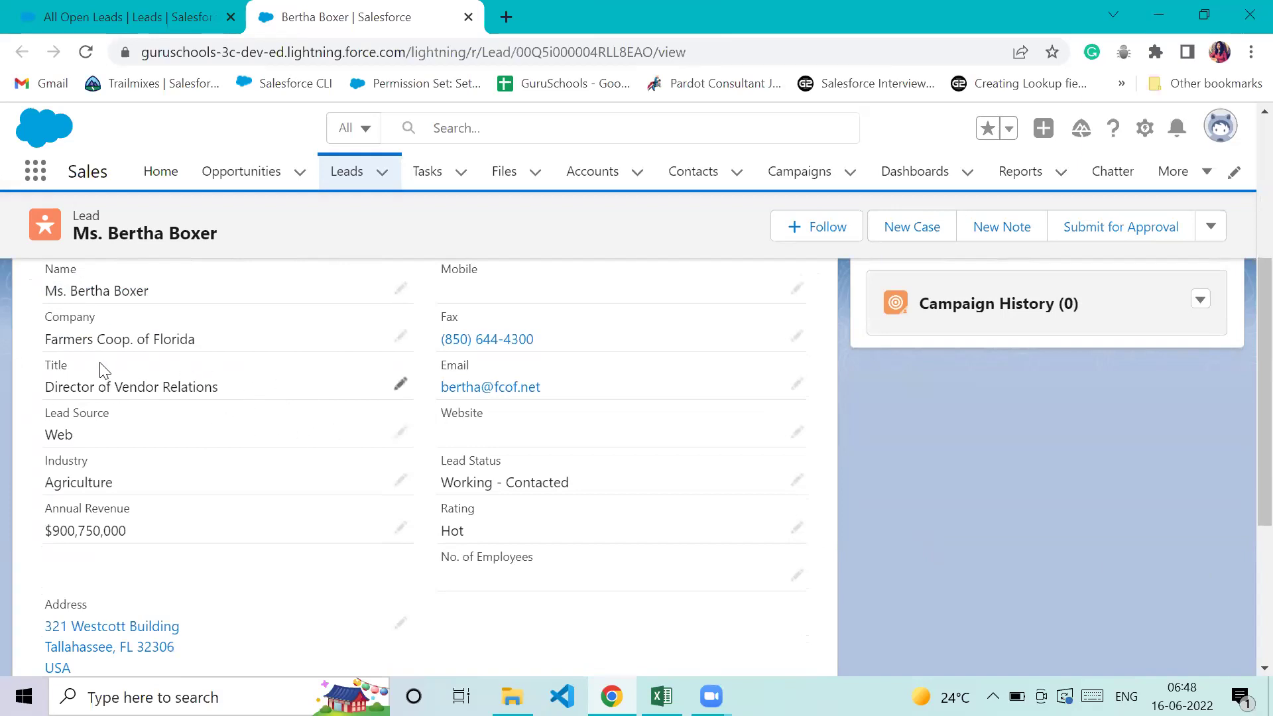
pyautogui.moveTo(219, 387); pyautogui.dragTo(197, 386)
pyautogui.moveTo(116, 377); pyautogui.dragTo(6, 370)
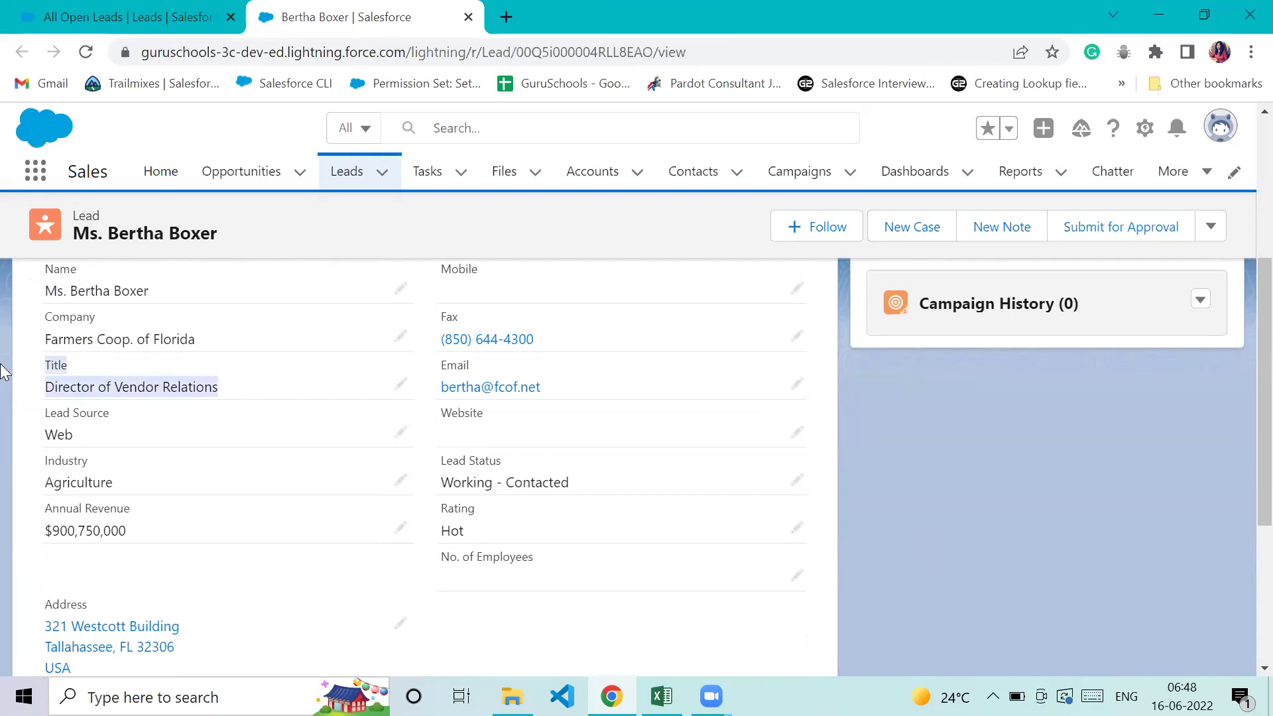
pyautogui.click(53, 397)
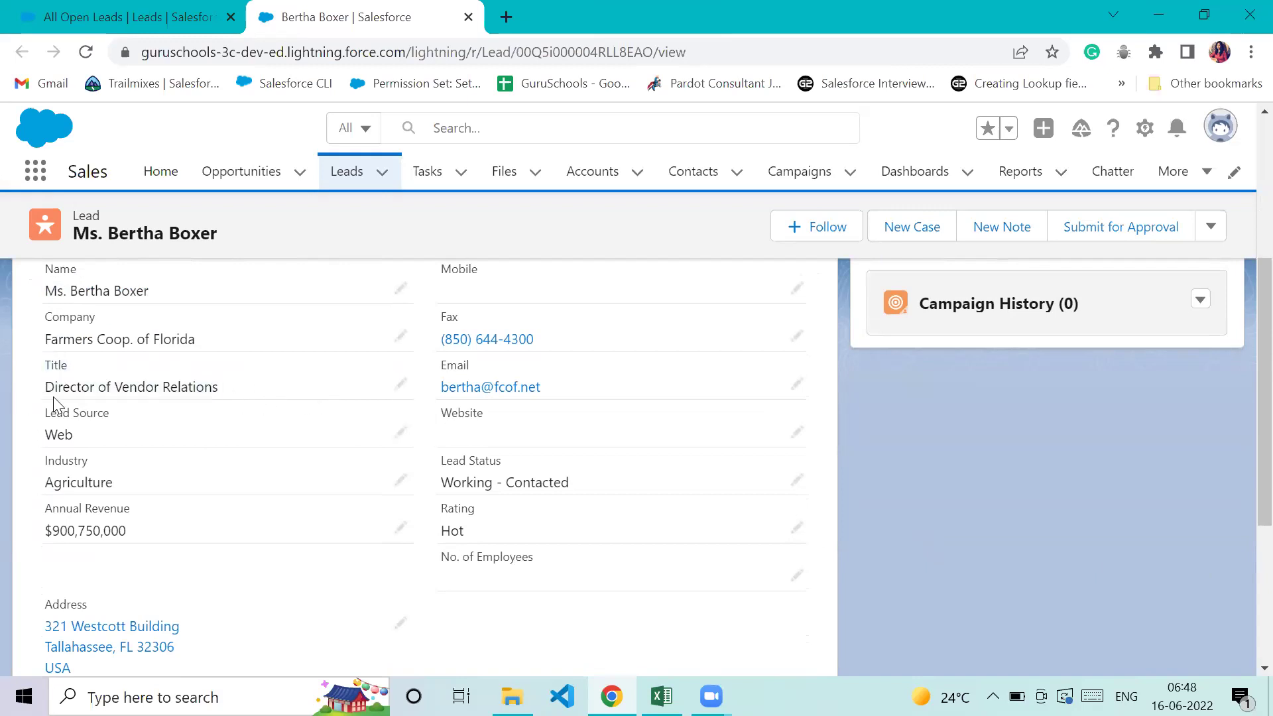
pyautogui.moveTo(48, 367); pyautogui.dragTo(270, 400)
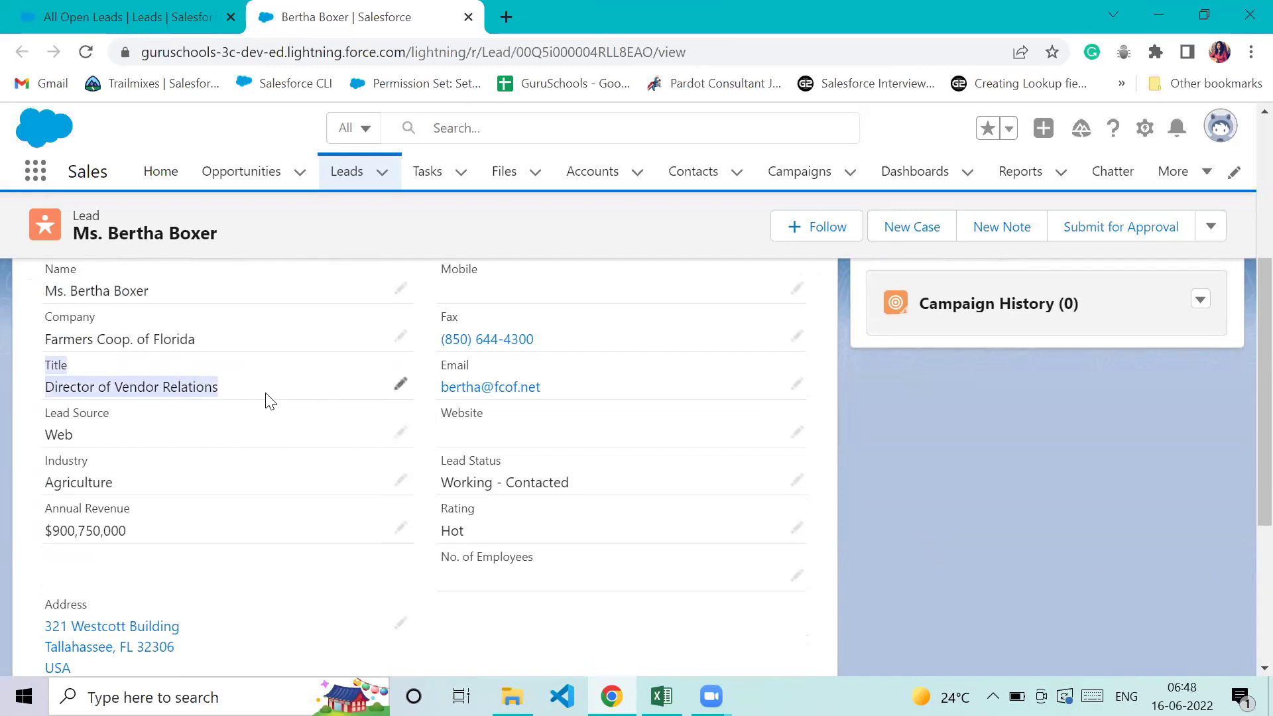
pyautogui.click(1020, 499)
pyautogui.scroll(3, 353, 477)
pyautogui.scroll(2, 377, 457)
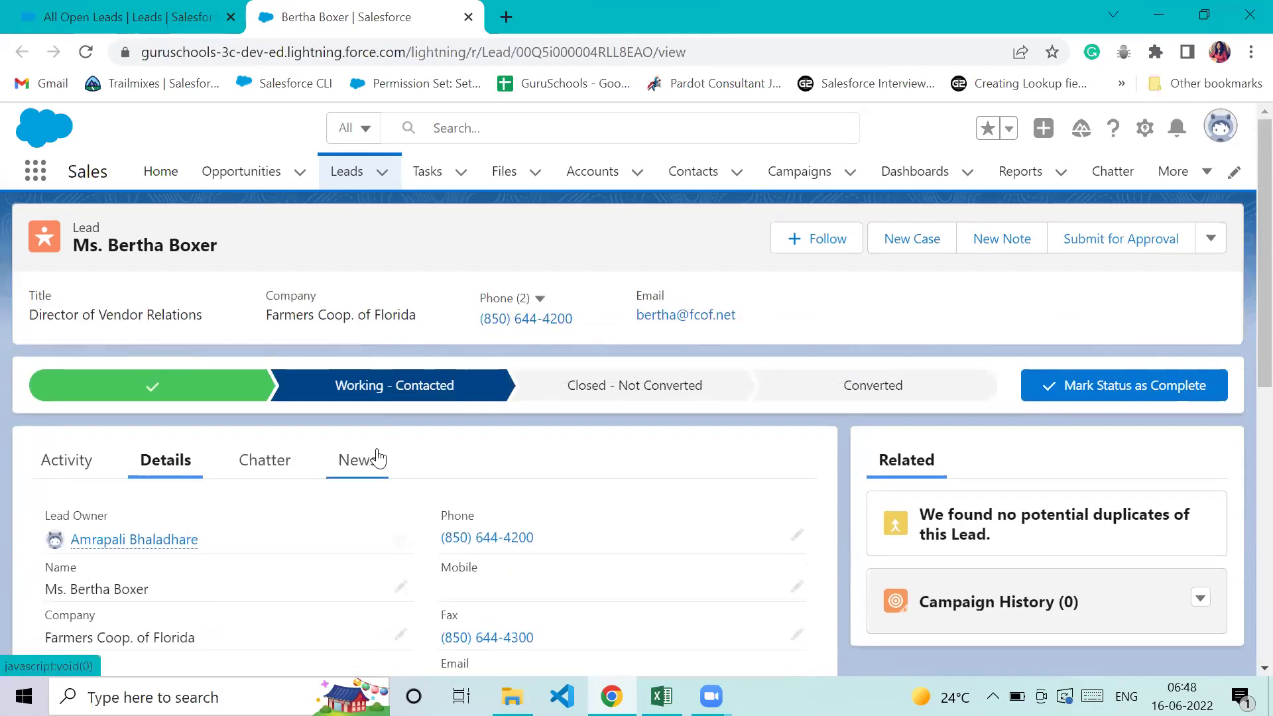
pyautogui.scroll(-3, 398, 449)
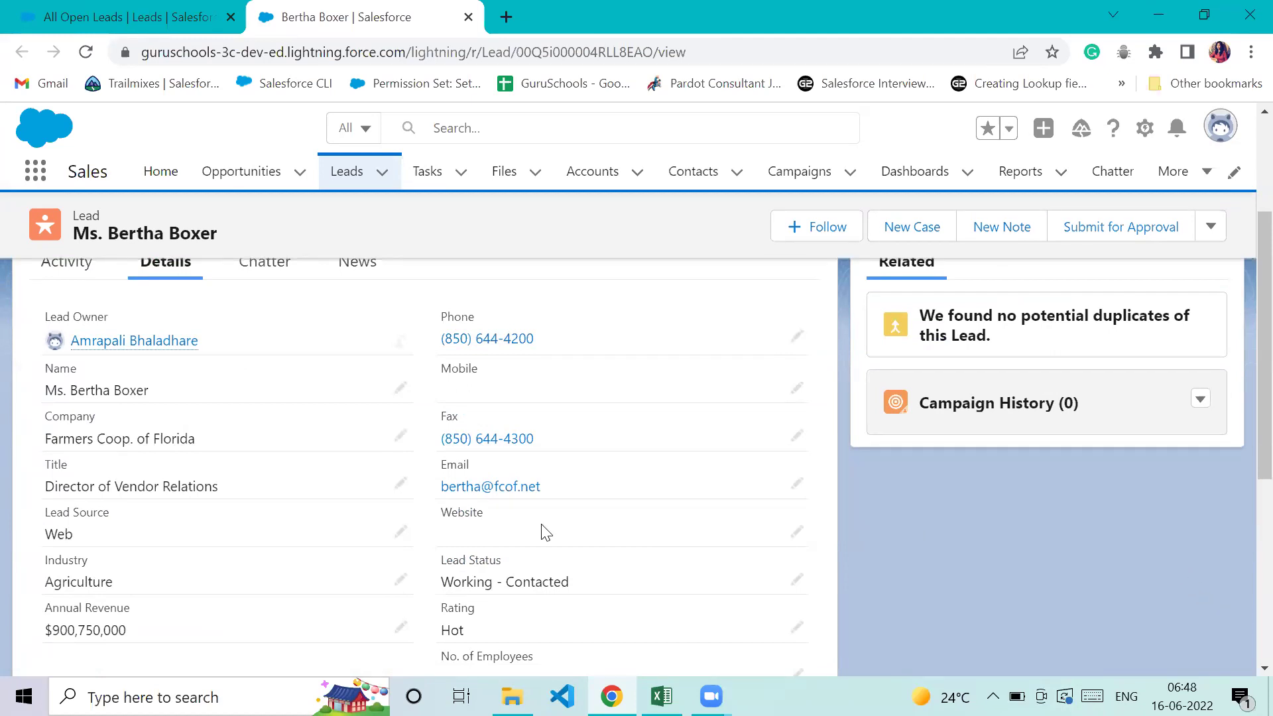
pyautogui.scroll(-3, 537, 525)
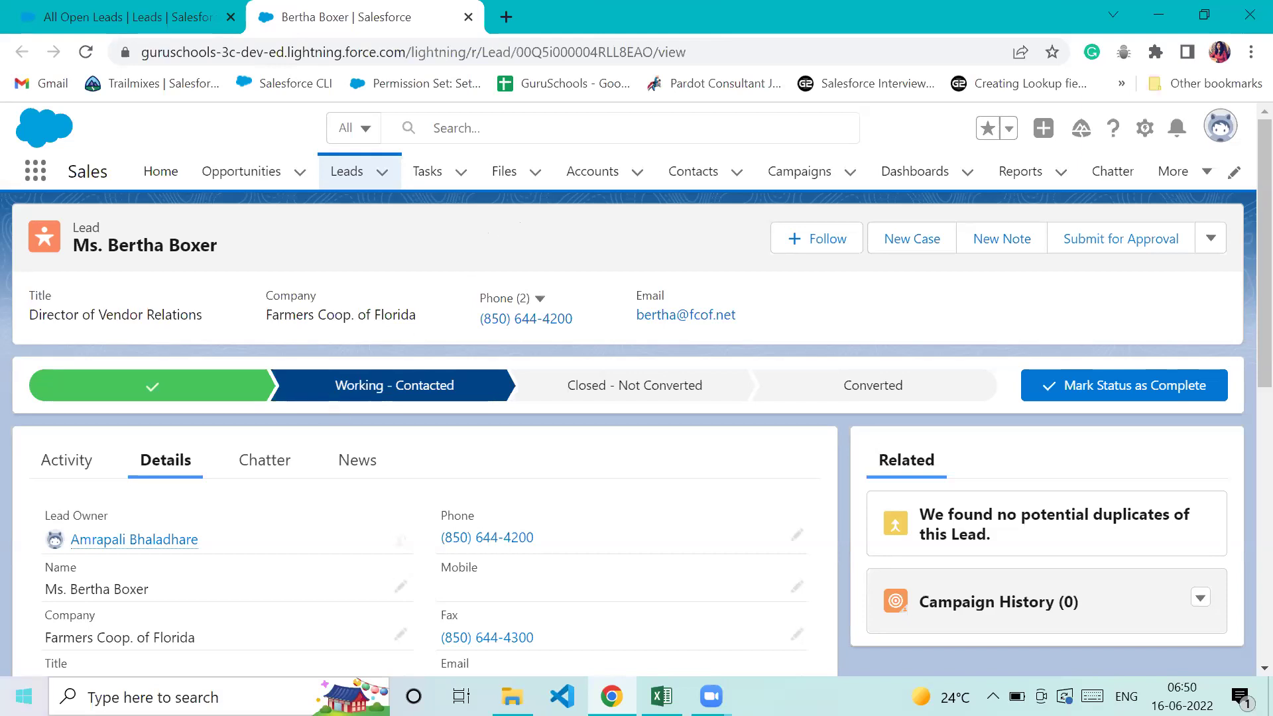
pyautogui.scroll(-3, 946, 537)
pyautogui.scroll(3, 824, 557)
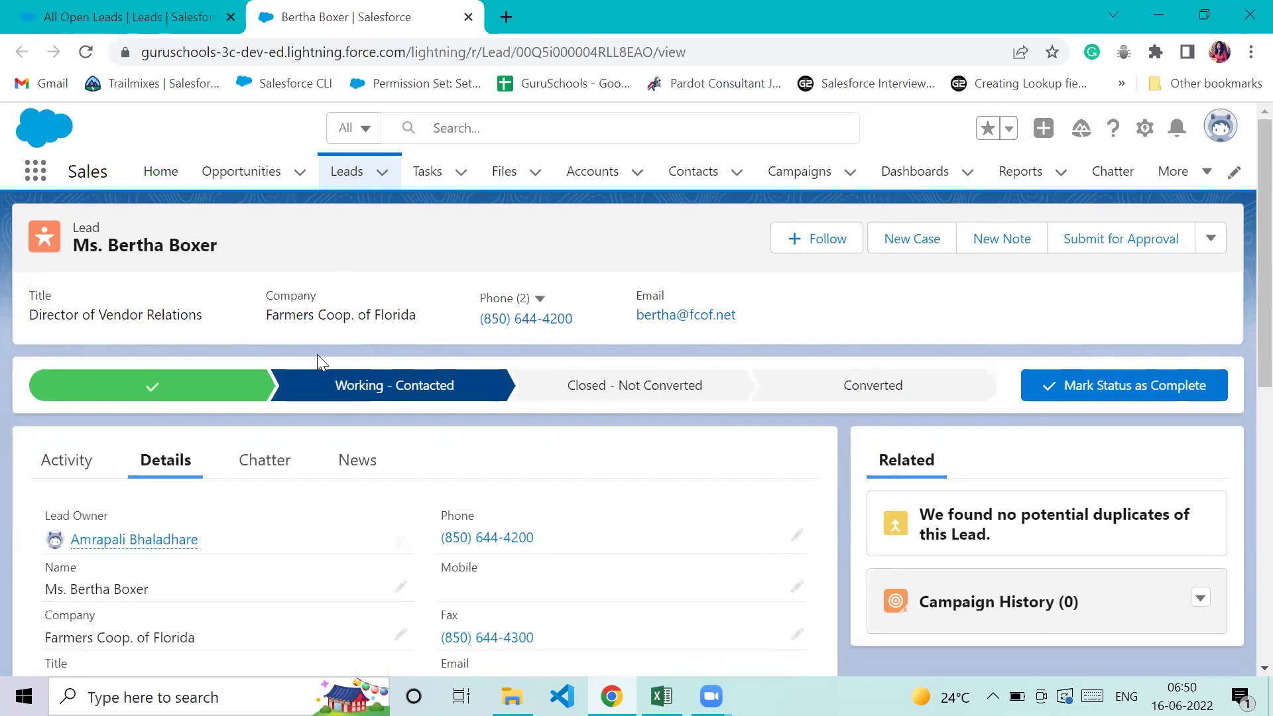
pyautogui.scroll(-3, 406, 534)
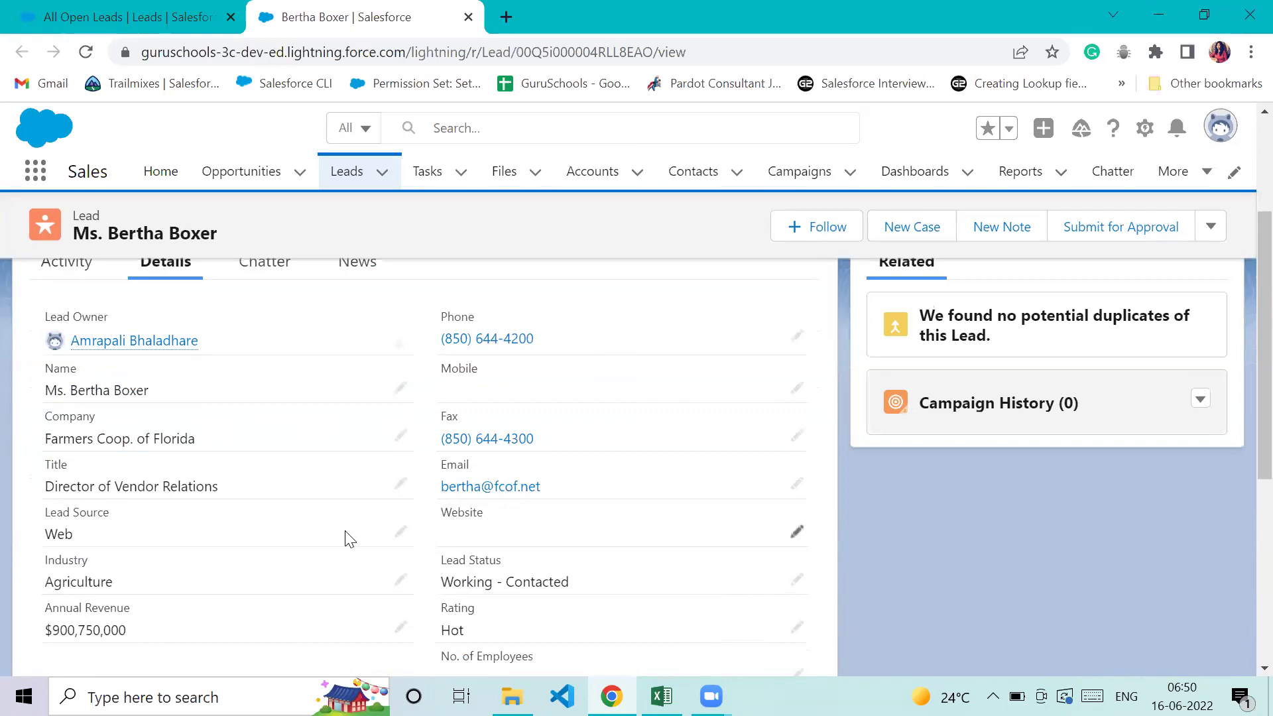
pyautogui.scroll(-2, 760, 601)
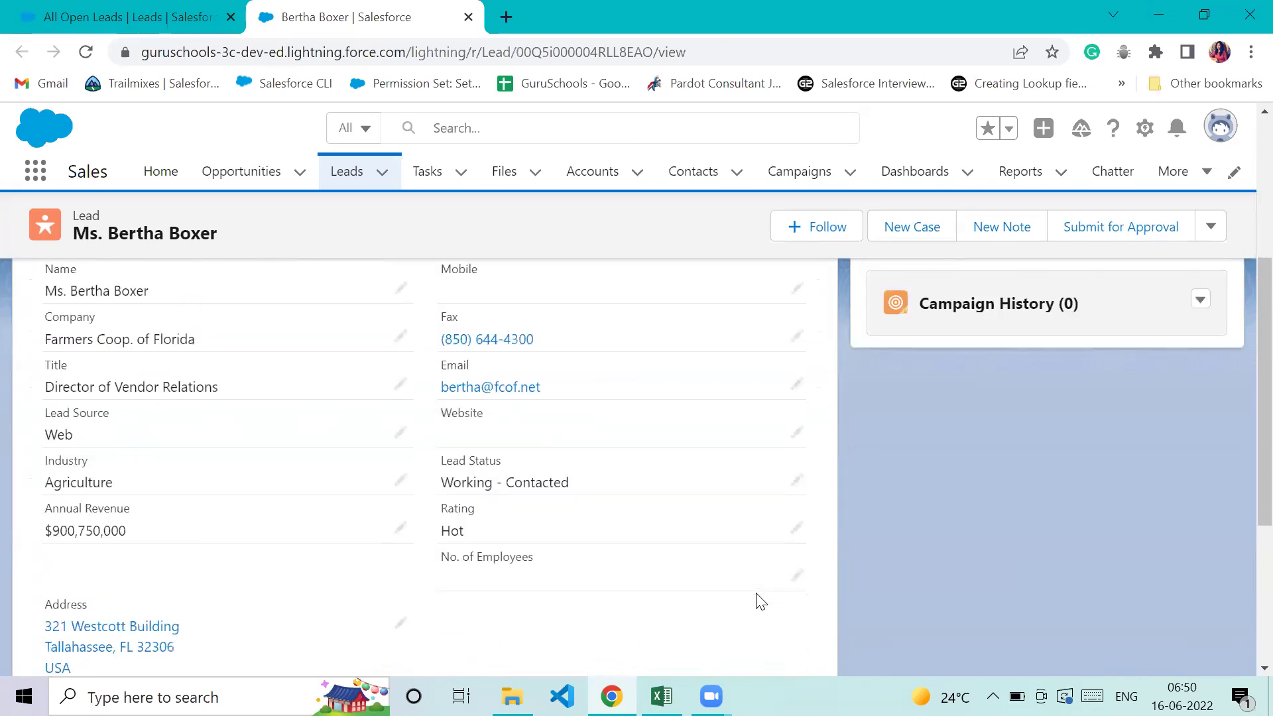
pyautogui.scroll(3, 729, 589)
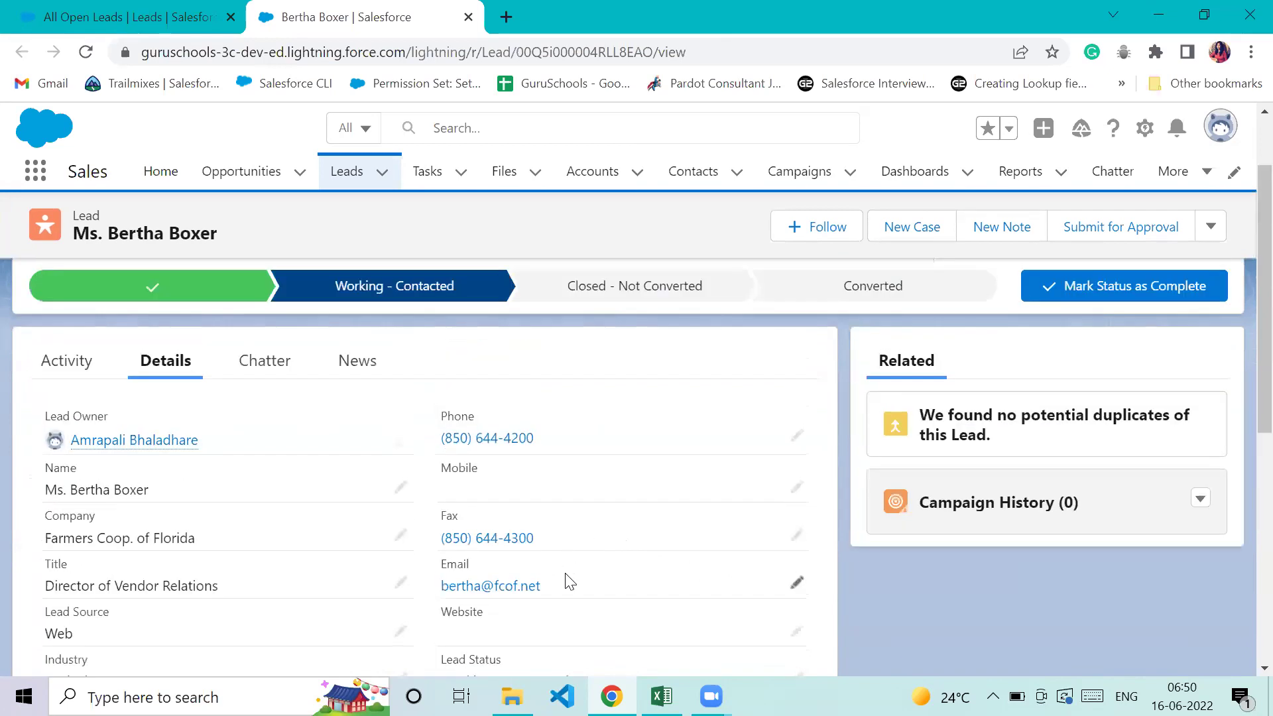
# Step: Highlight the lead's Email value several times, clearing each selection
pyautogui.click(546, 590)
pyautogui.click(1020, 613)
pyautogui.moveTo(497, 597); pyautogui.dragTo(585, 605)
pyautogui.click(1120, 640)
pyautogui.moveTo(433, 580); pyautogui.dragTo(577, 595)
pyautogui.click(970, 608)
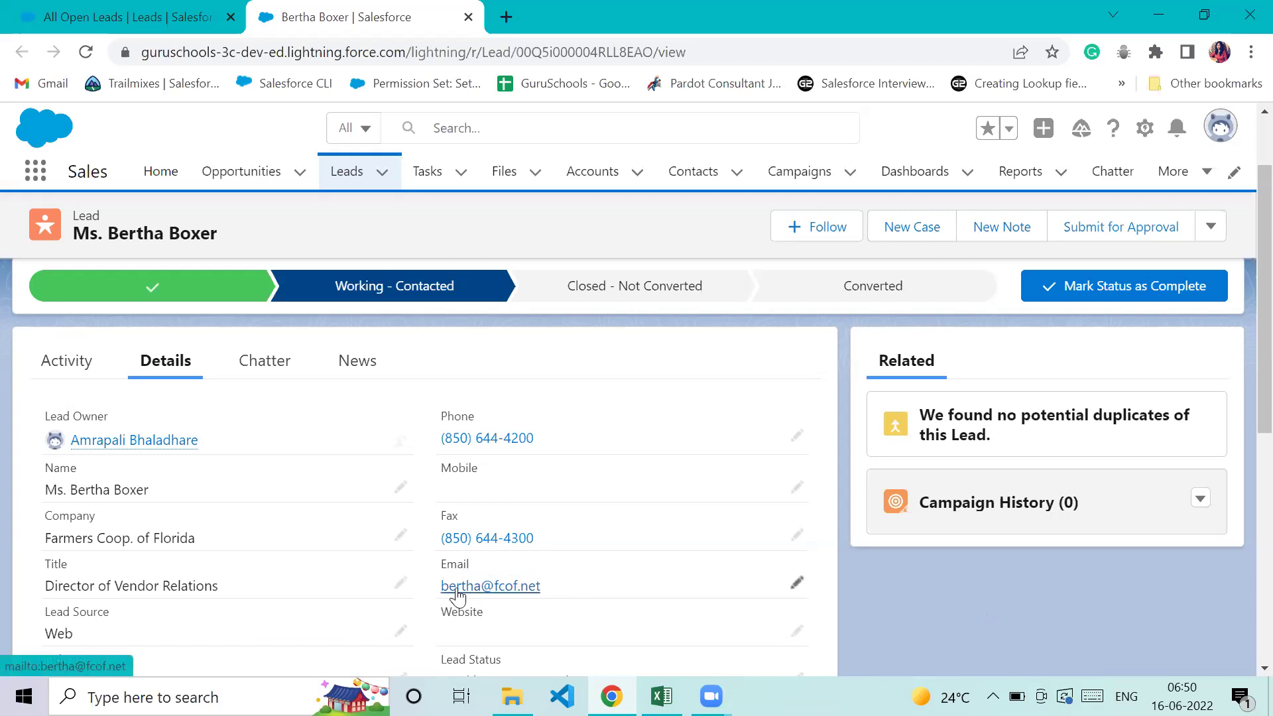
pyautogui.moveTo(435, 586); pyautogui.dragTo(582, 590)
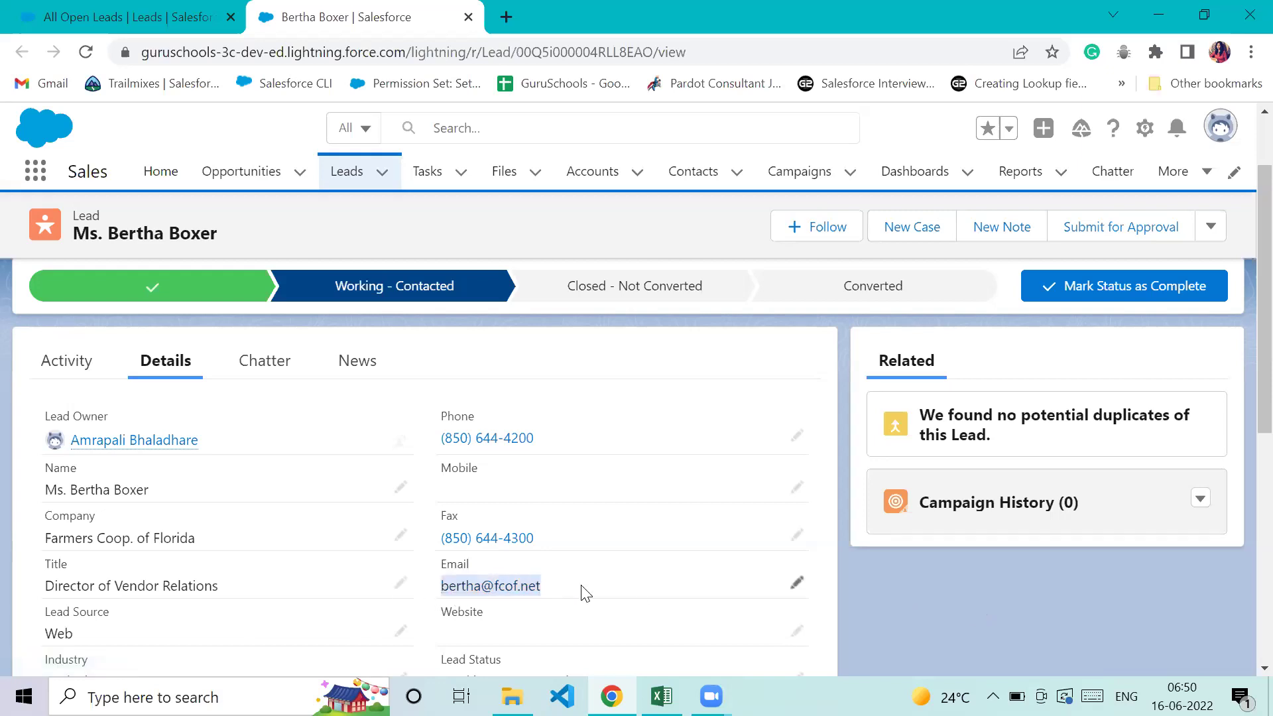
pyautogui.click(898, 592)
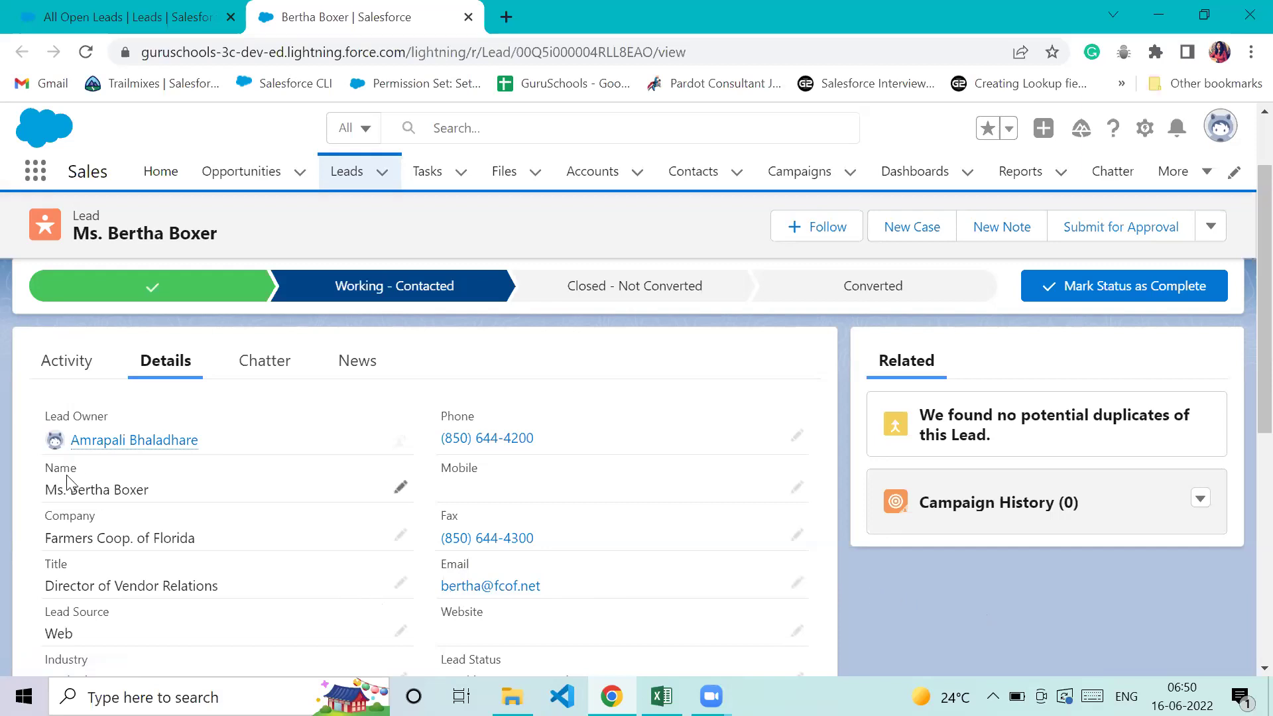
# Step: Highlight the lead's name in the Name field, then clear it and scroll the record
pyautogui.moveTo(67, 490); pyautogui.dragTo(149, 491)
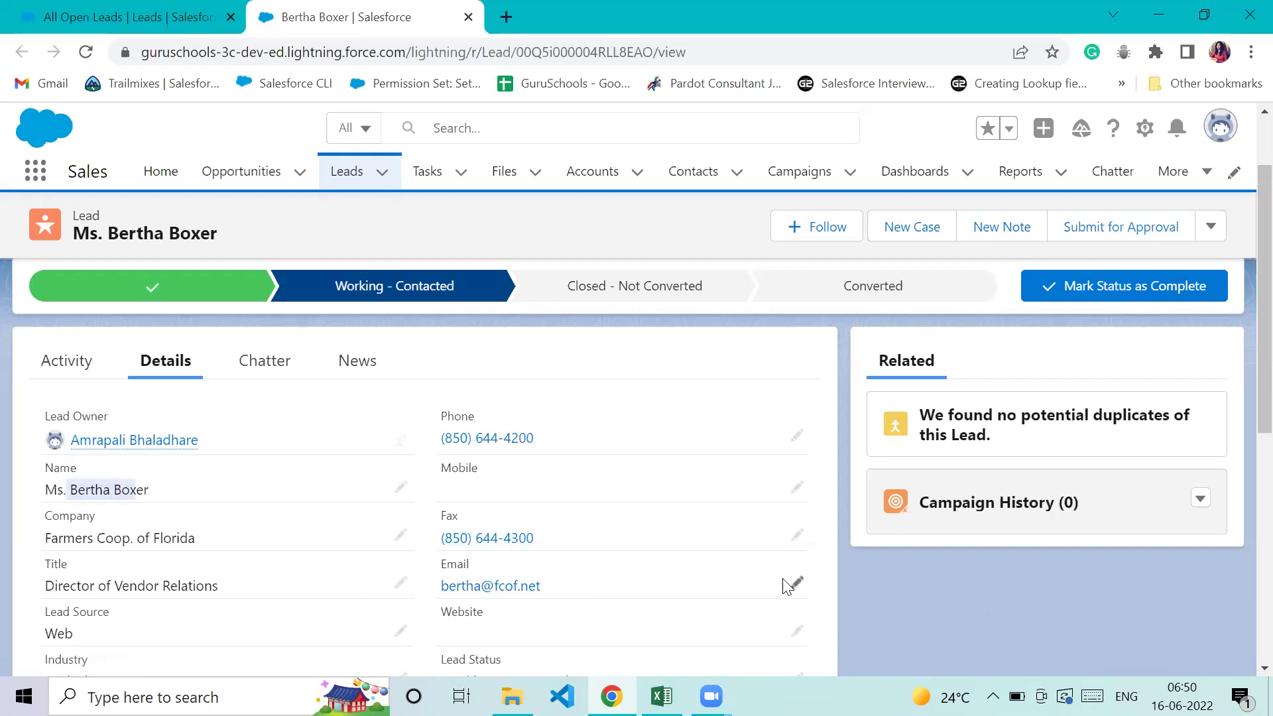
pyautogui.click(892, 606)
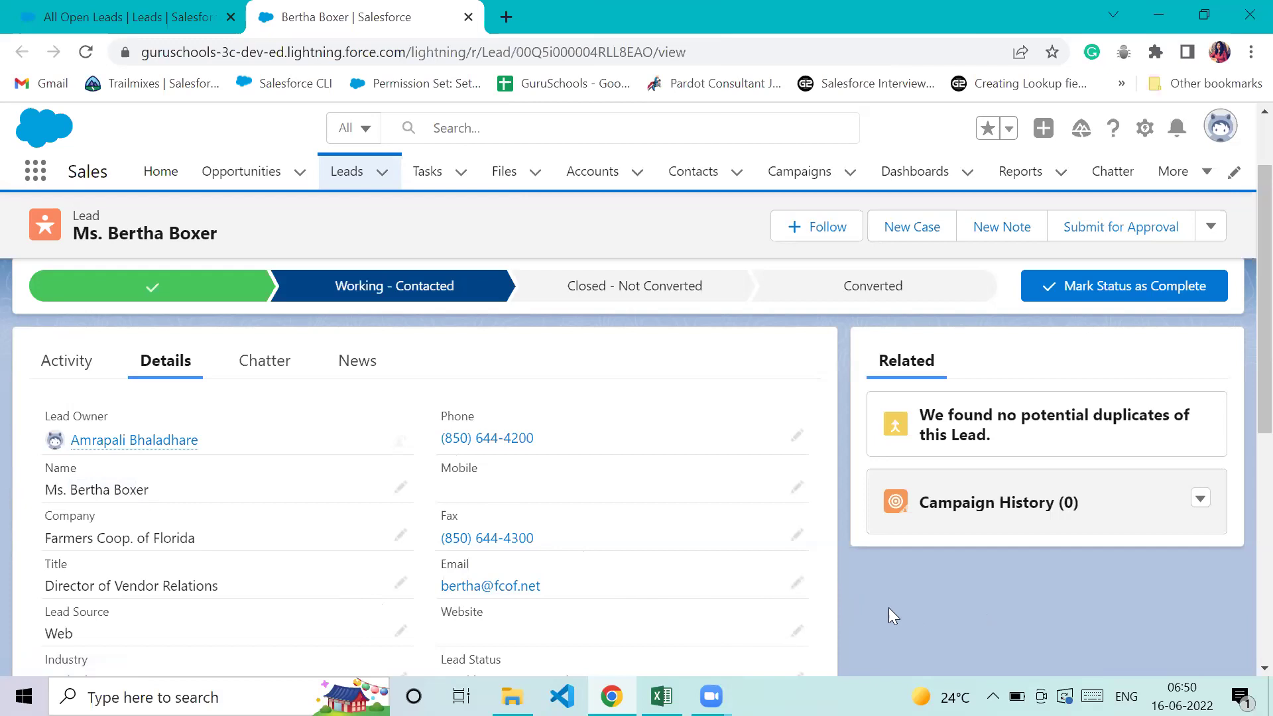
pyautogui.scroll(-2, 873, 613)
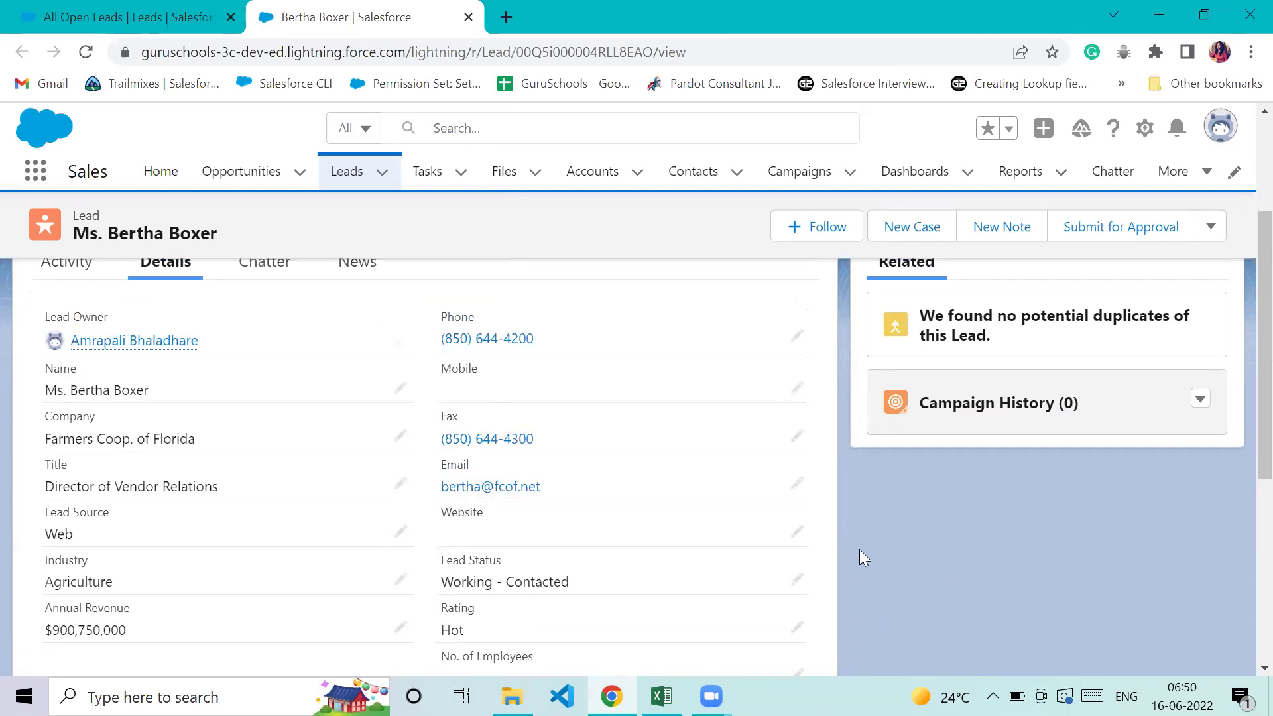
pyautogui.scroll(2, 585, 544)
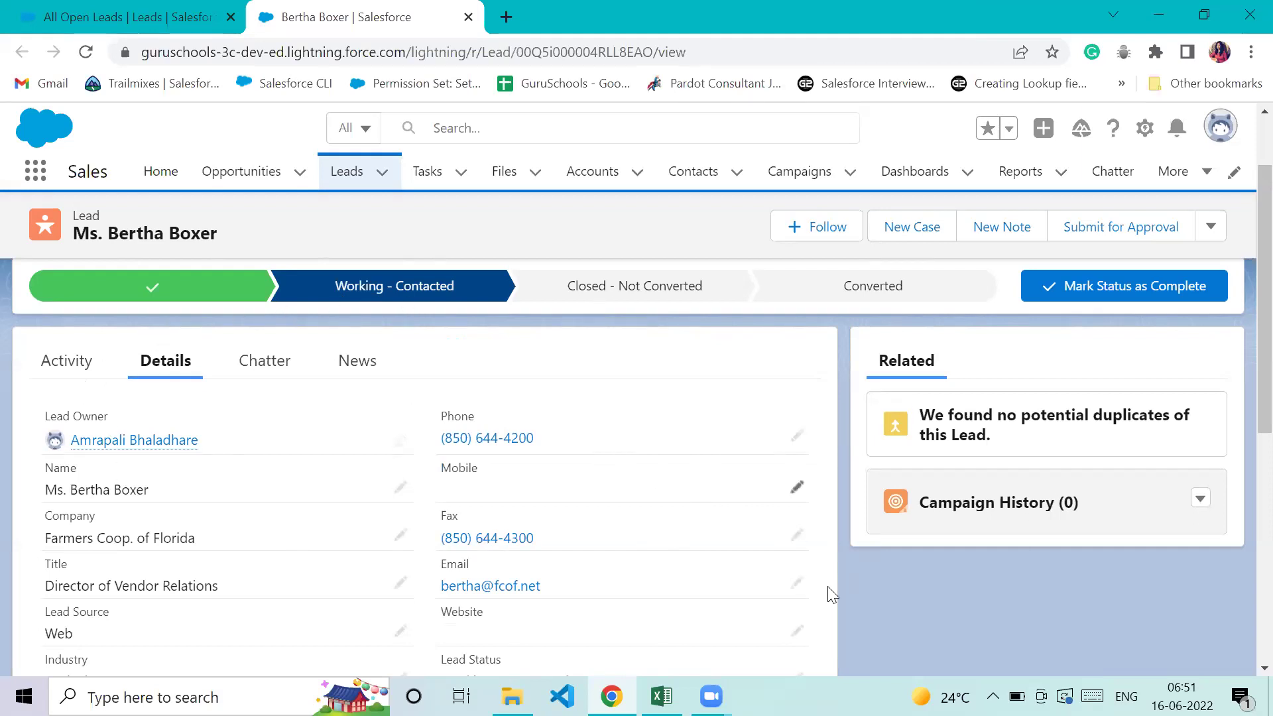
pyautogui.scroll(2, 769, 581)
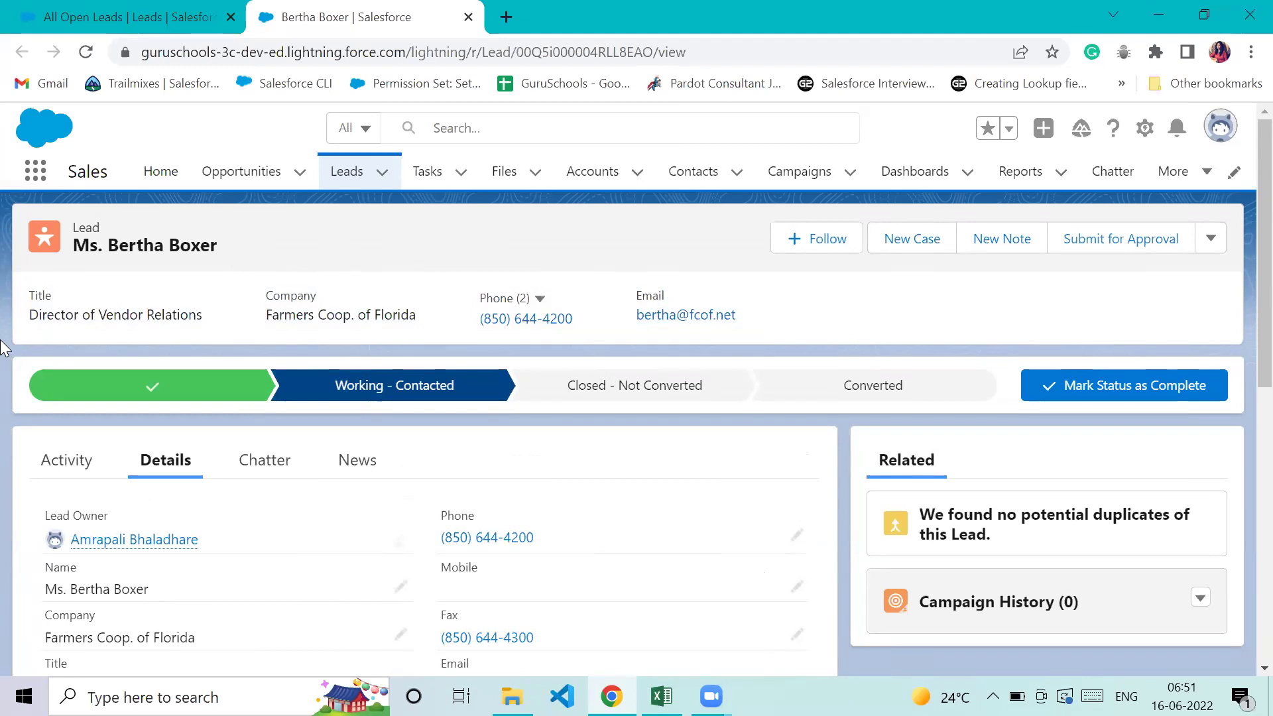
# Step: Leave the lead record and show the Desktop folder window from the taskbar's File Explorer icon
pyautogui.scroll(-3, 892, 431)
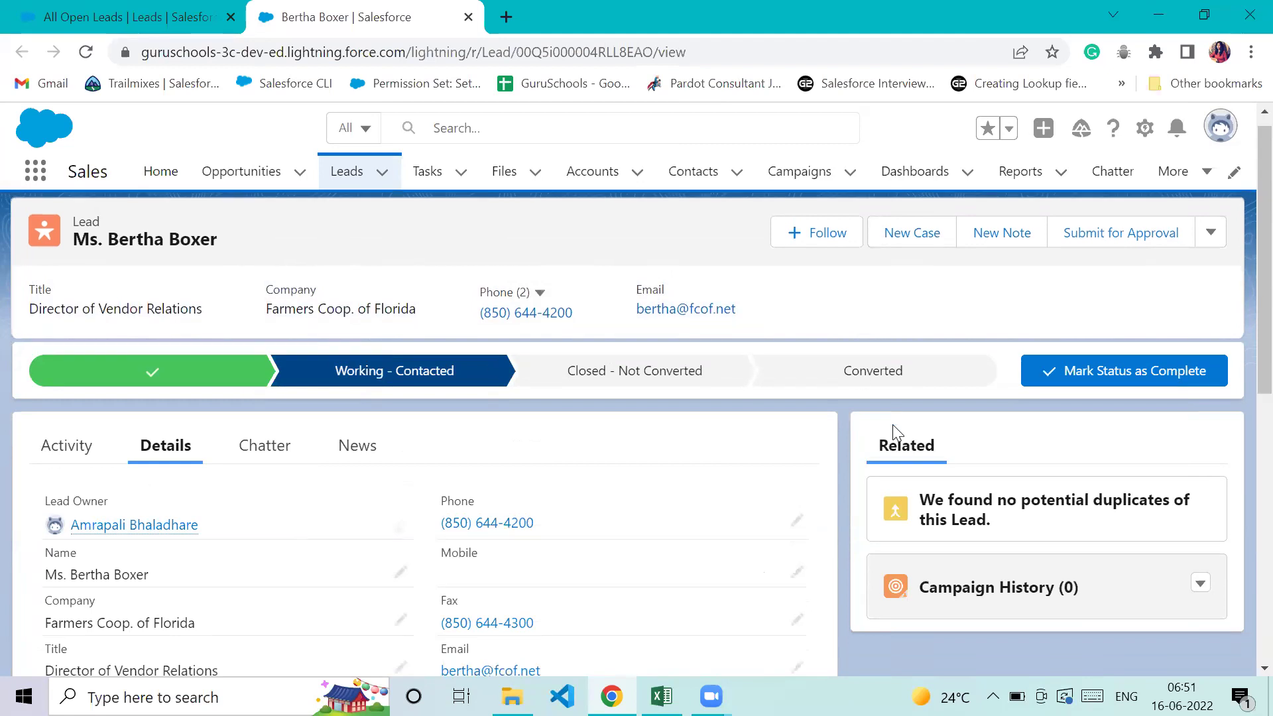
pyautogui.scroll(3, 893, 424)
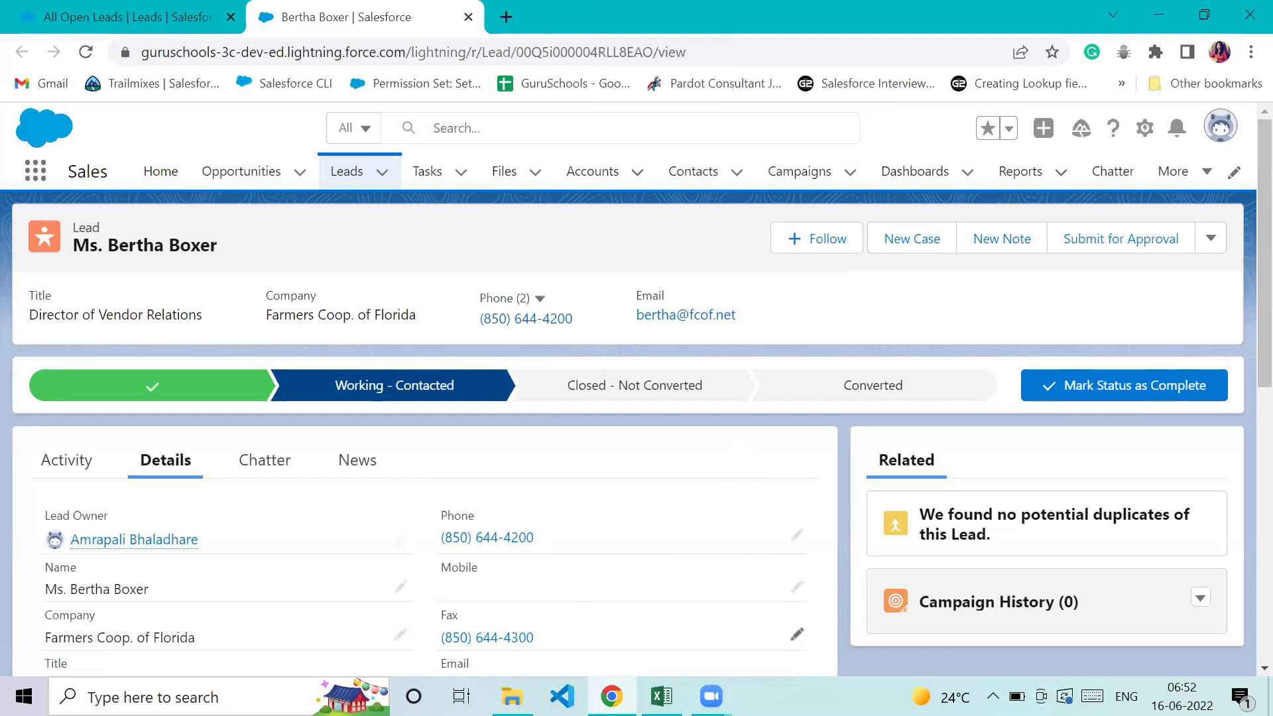
pyautogui.click(512, 696)
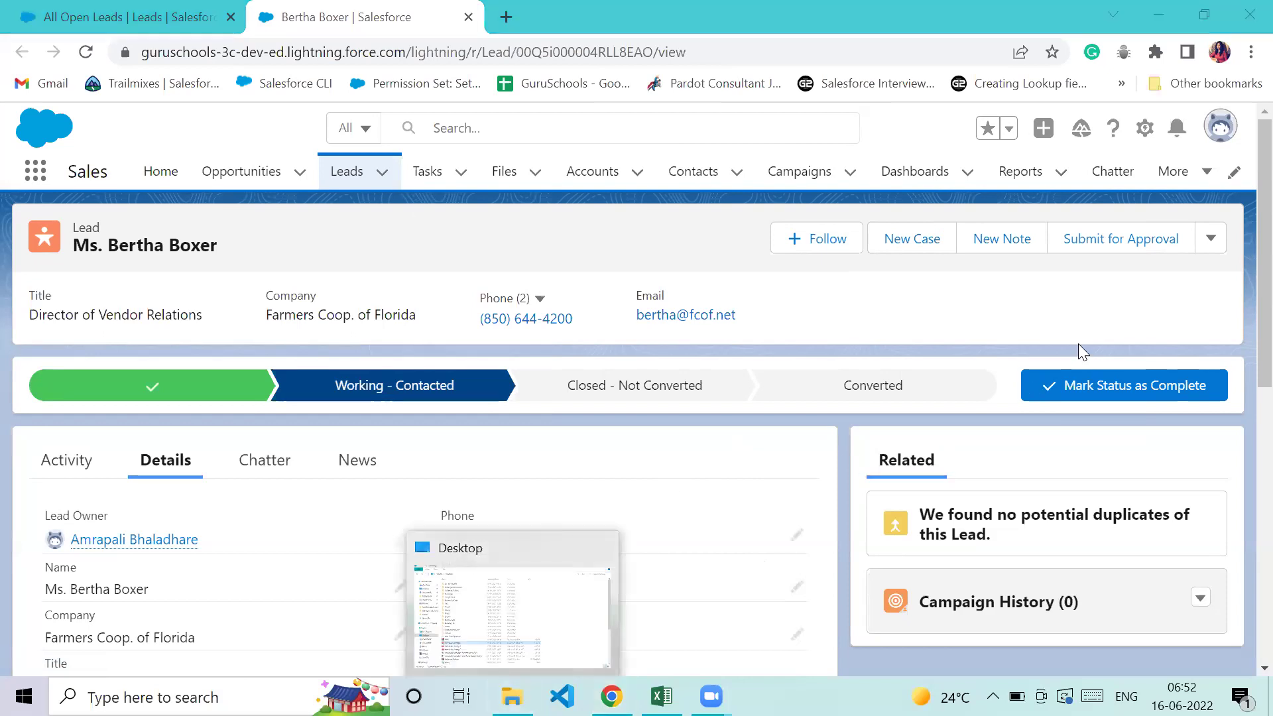
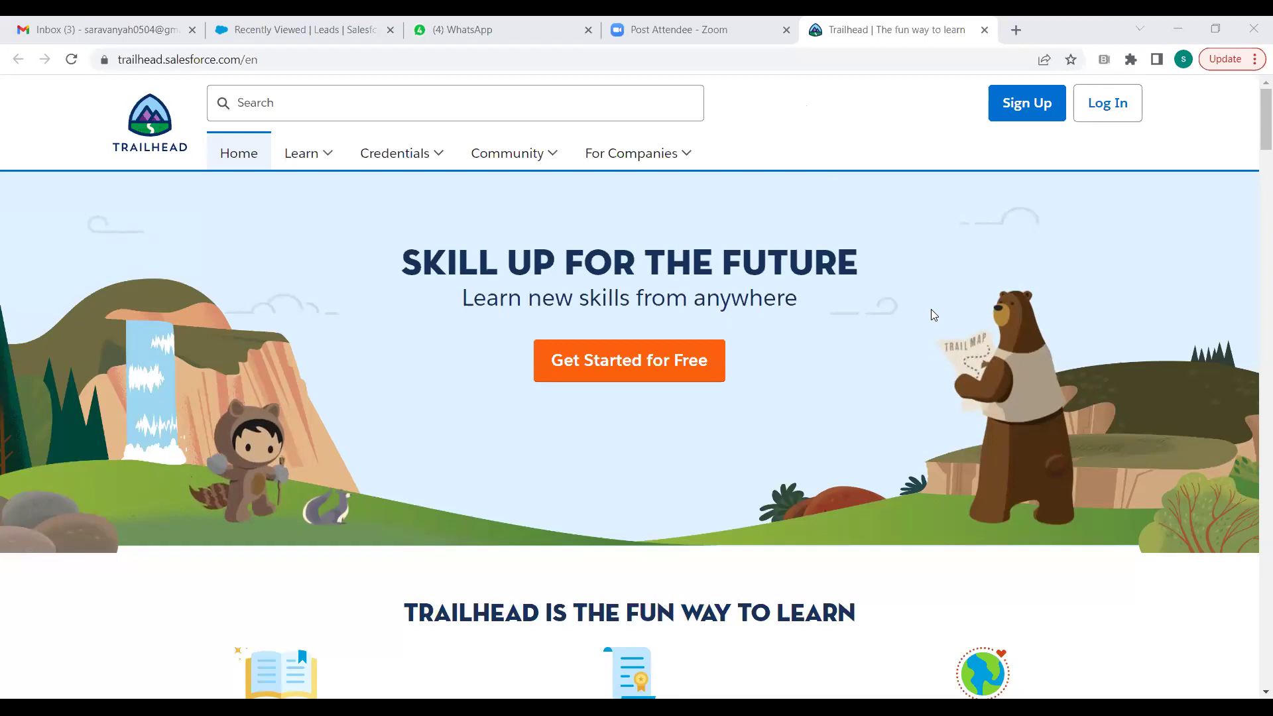
# Step: Try logging in to Trailhead with the saved Salesforce account credentials
pyautogui.click(1112, 123)
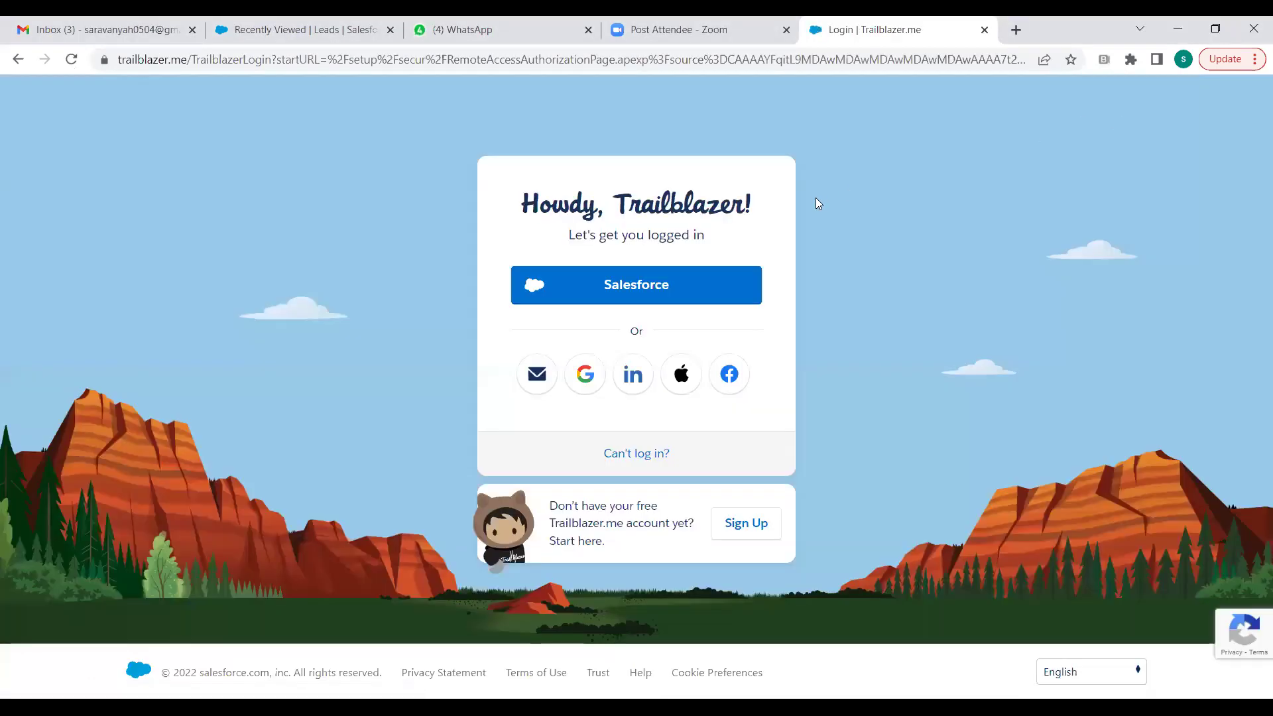
pyautogui.click(642, 306)
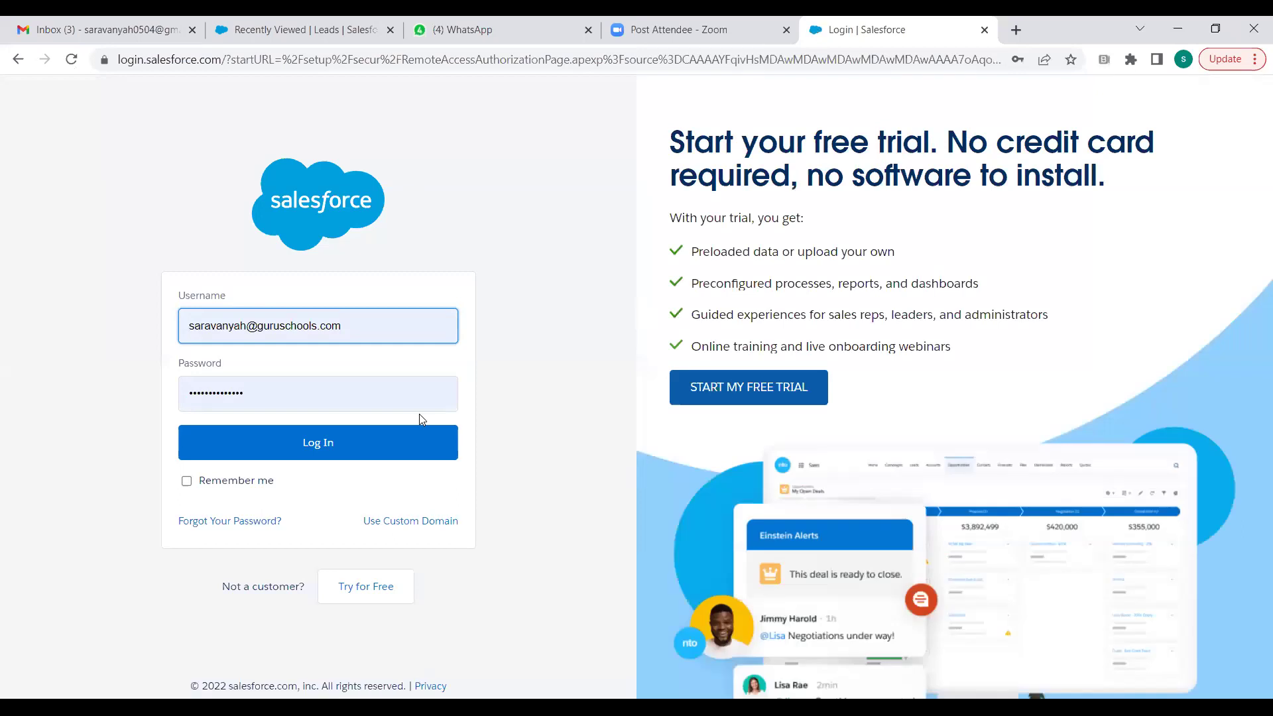
pyautogui.click(393, 452)
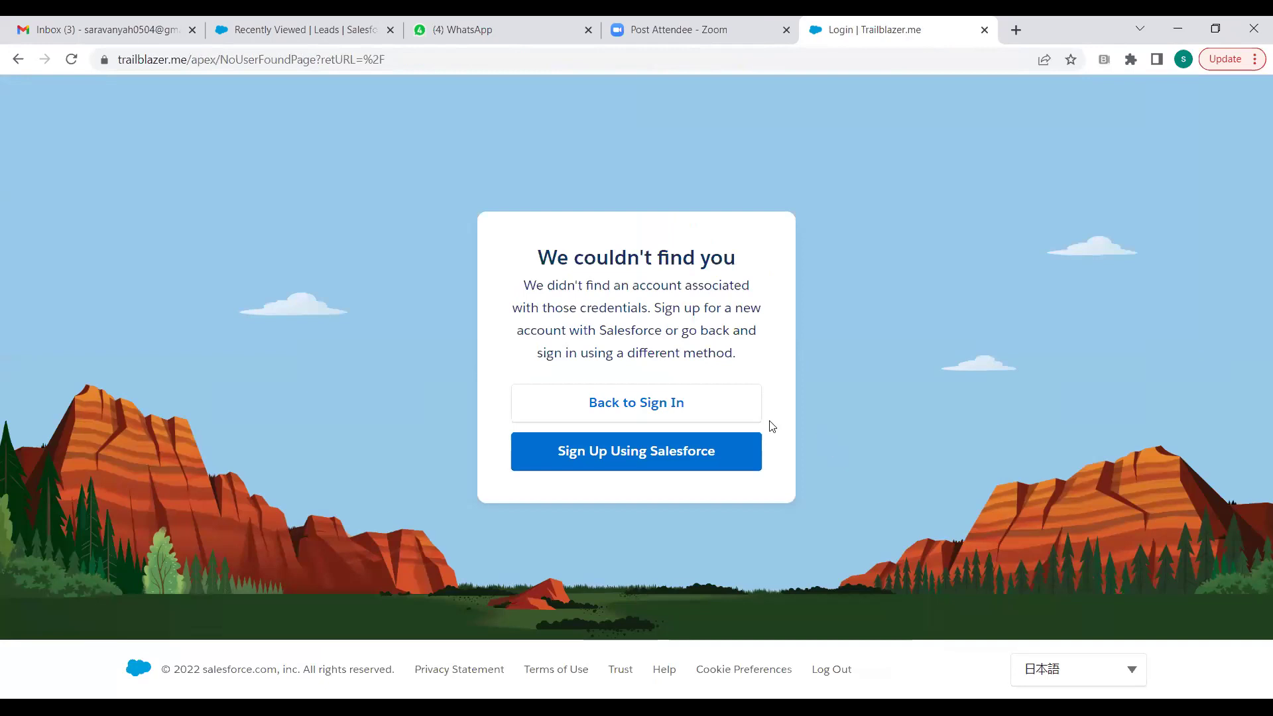
# Step: After the account isn't found, return to sign-in, close the login tab and start logging in again
pyautogui.click(706, 405)
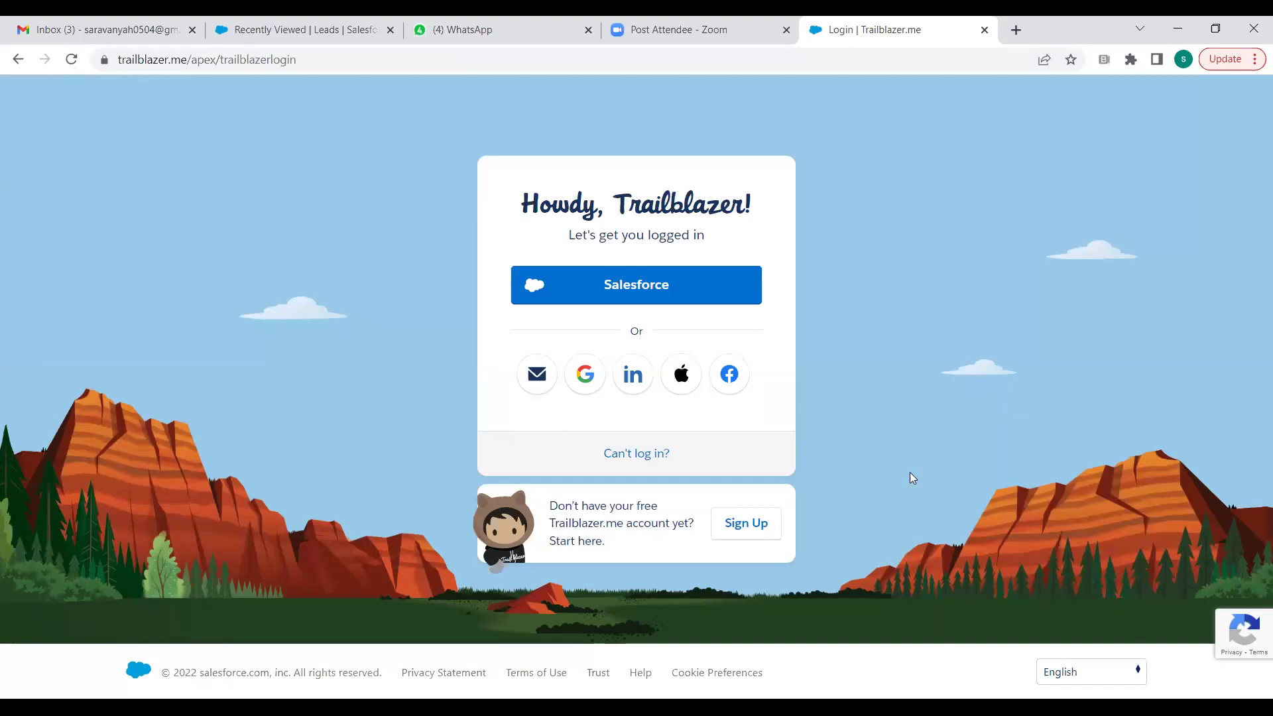
pyautogui.click(985, 31)
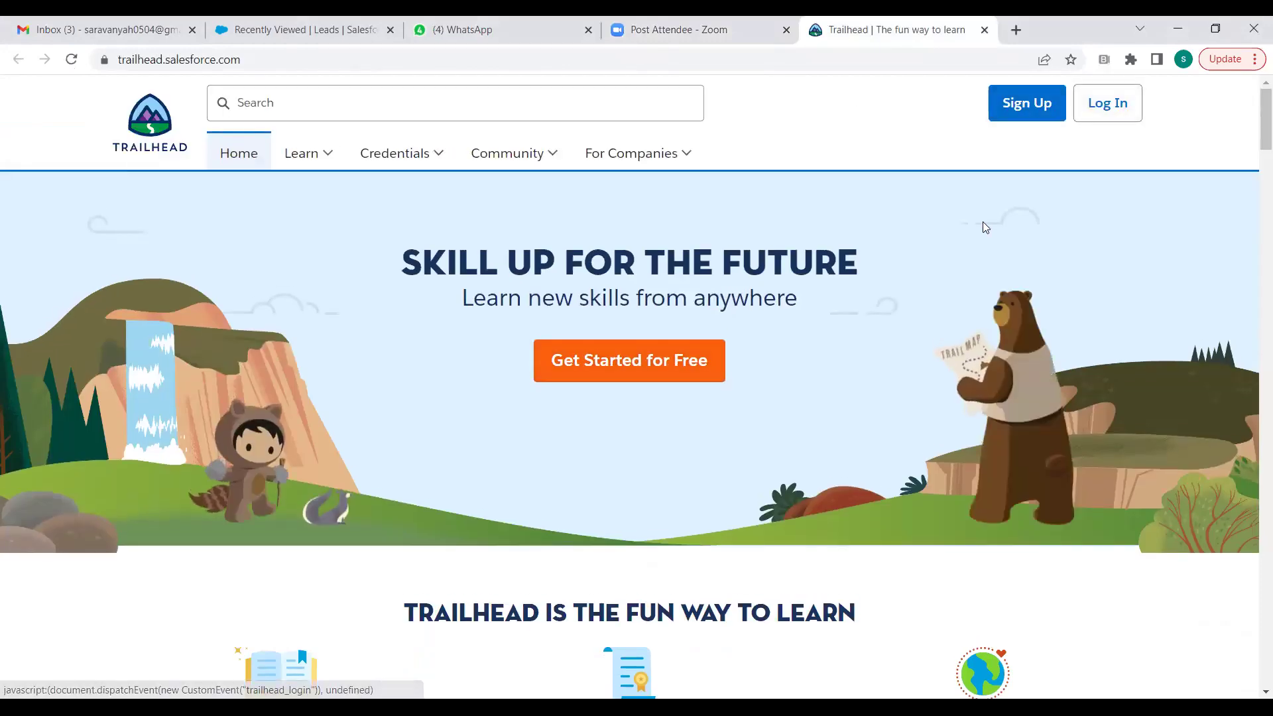
pyautogui.click(1117, 104)
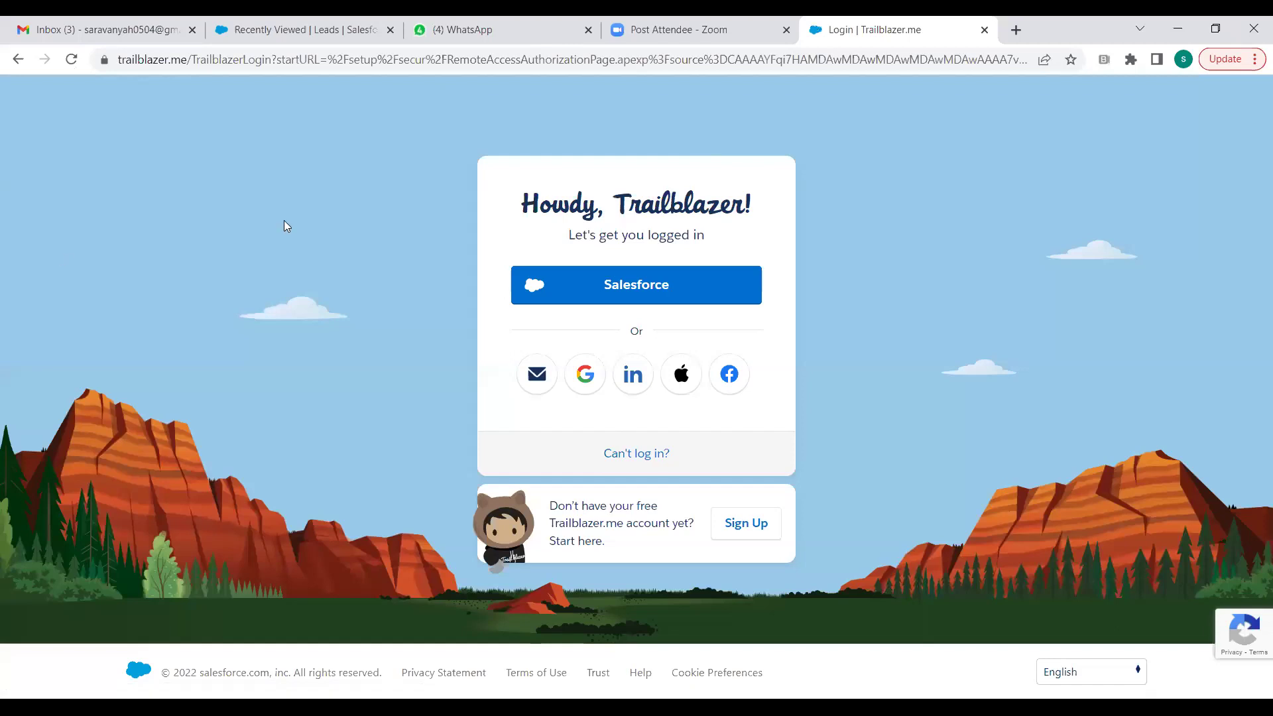
# Step: Sign up for Trailhead with the saved Salesforce account and advance past the profile name step
pyautogui.click(16, 59)
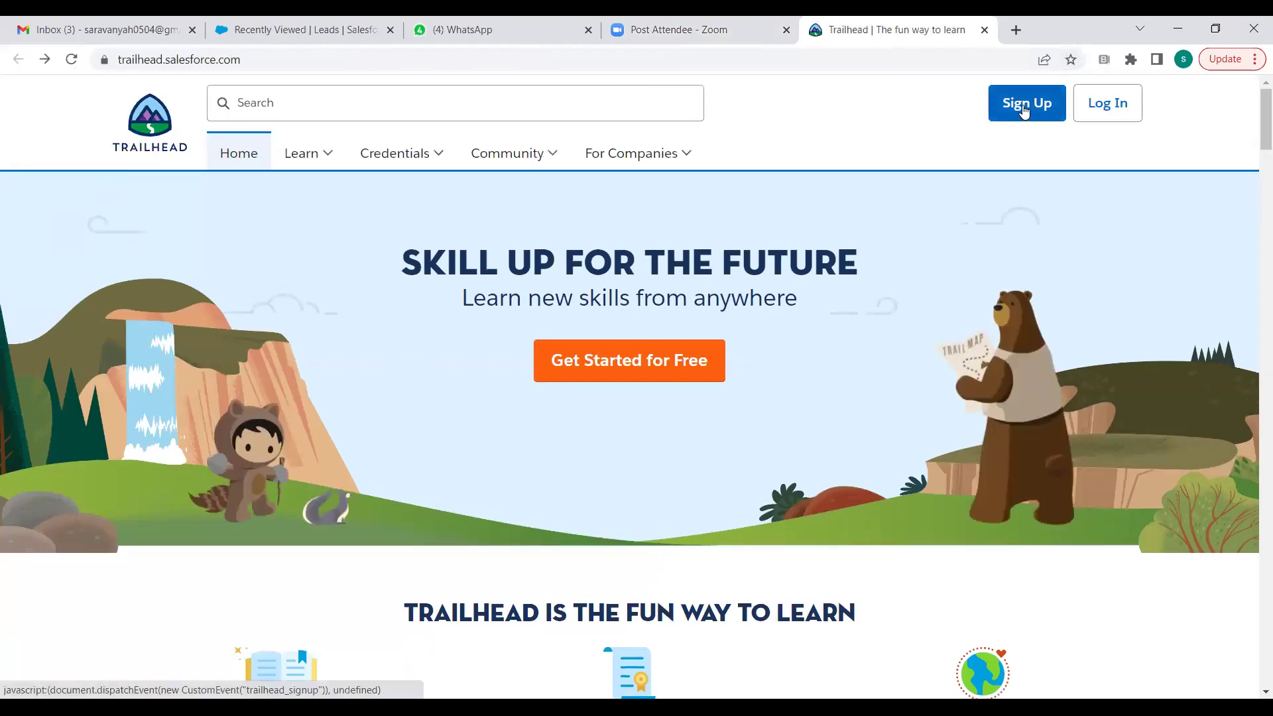
pyautogui.click(1024, 110)
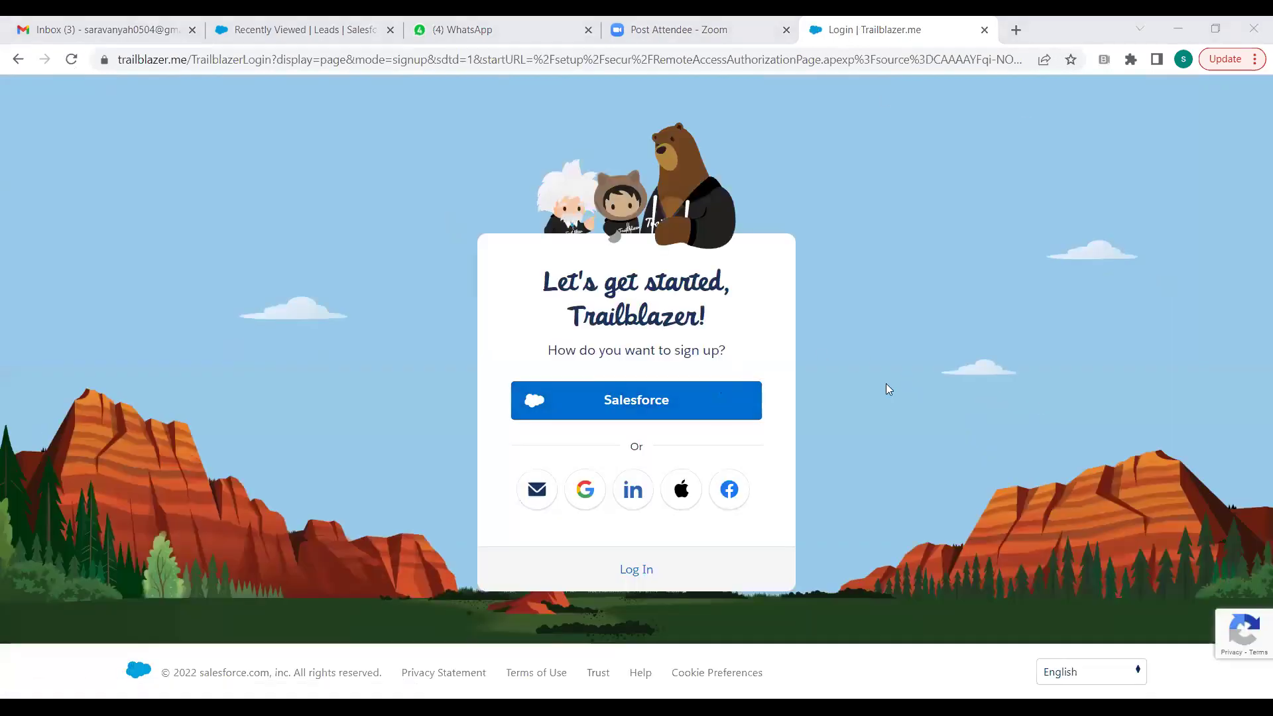
pyautogui.click(677, 406)
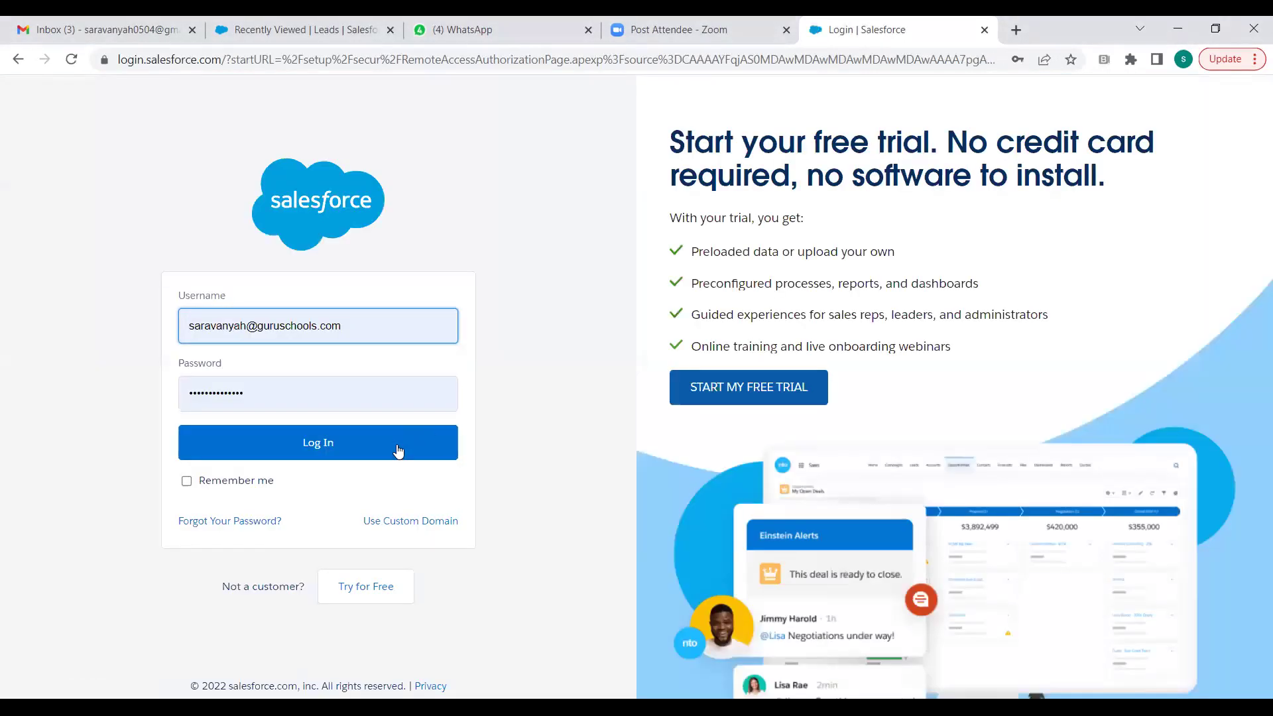
pyautogui.click(397, 452)
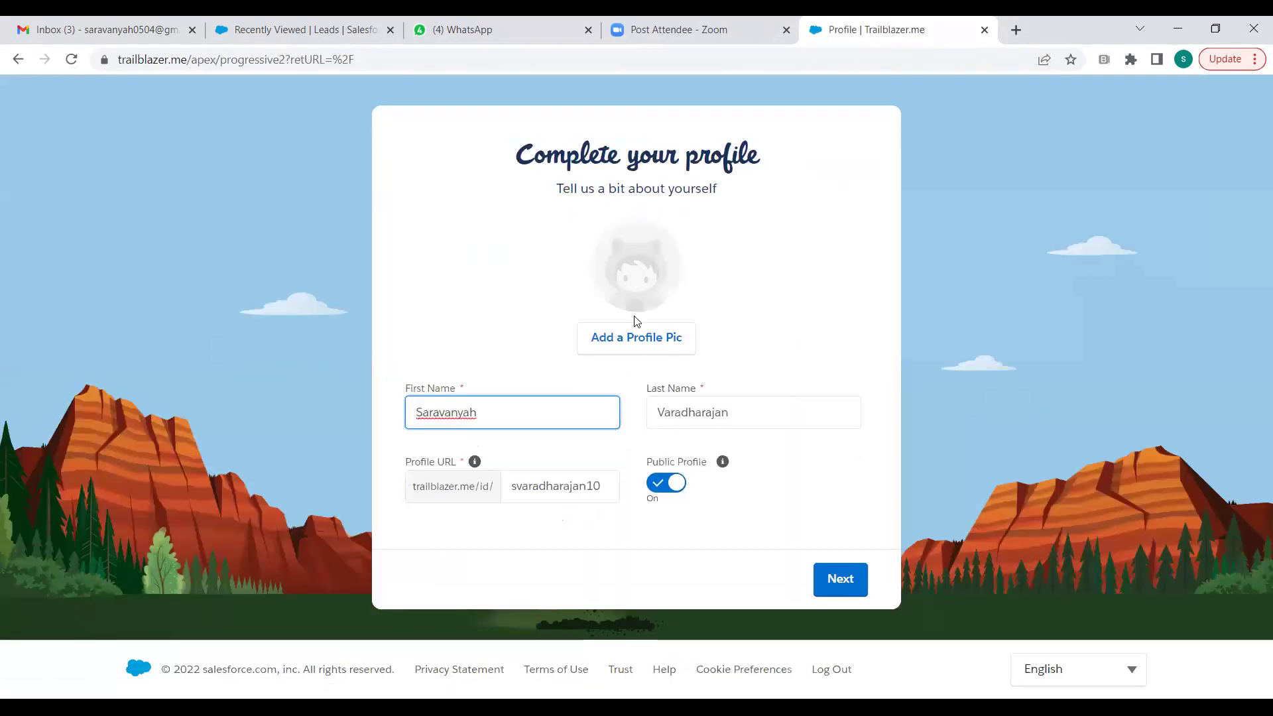
pyautogui.click(1027, 500)
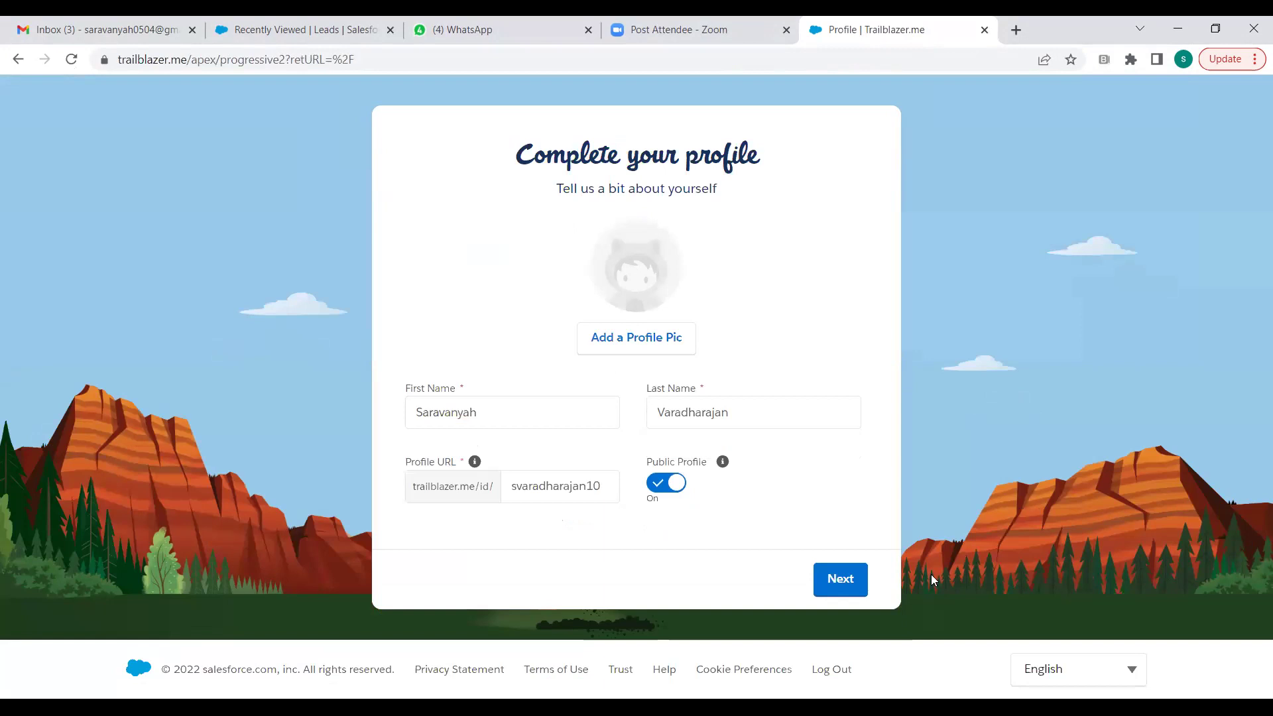
pyautogui.click(855, 578)
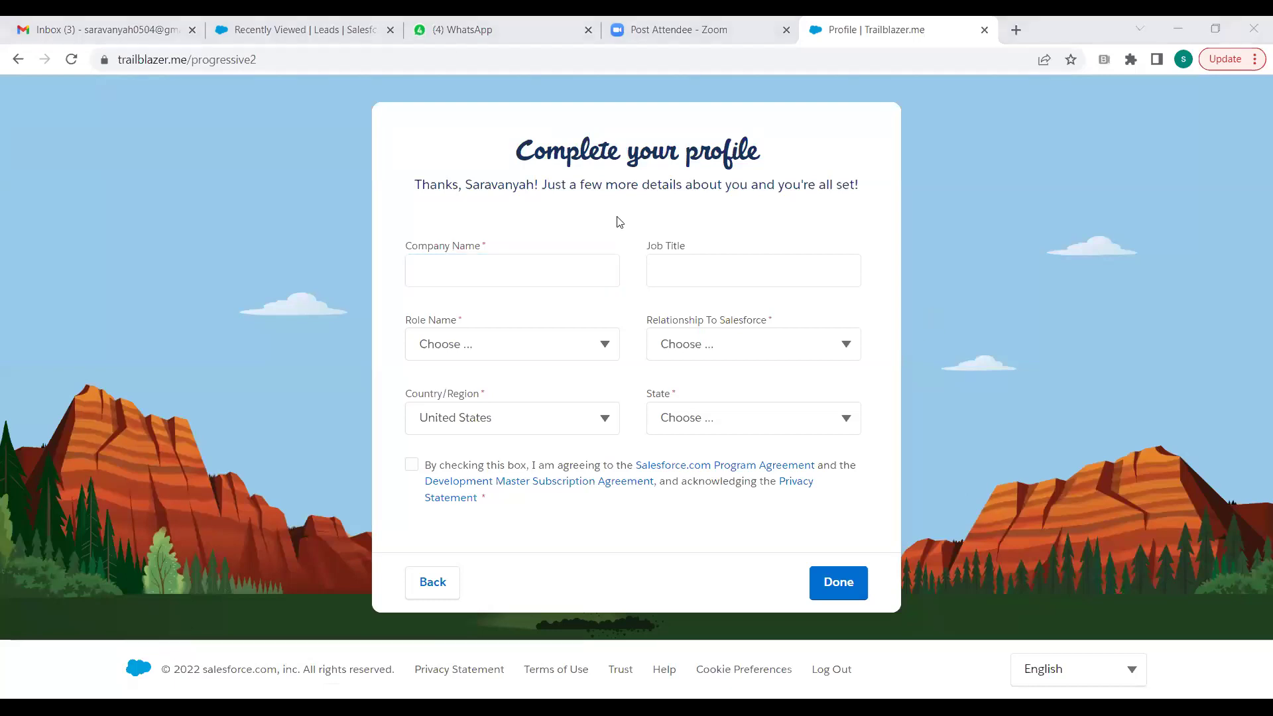
# Step: Enter company name 'Guruschools' and job title 'Administrator' in the profile form
pyautogui.click(484, 280)
pyautogui.write('Guruschool')
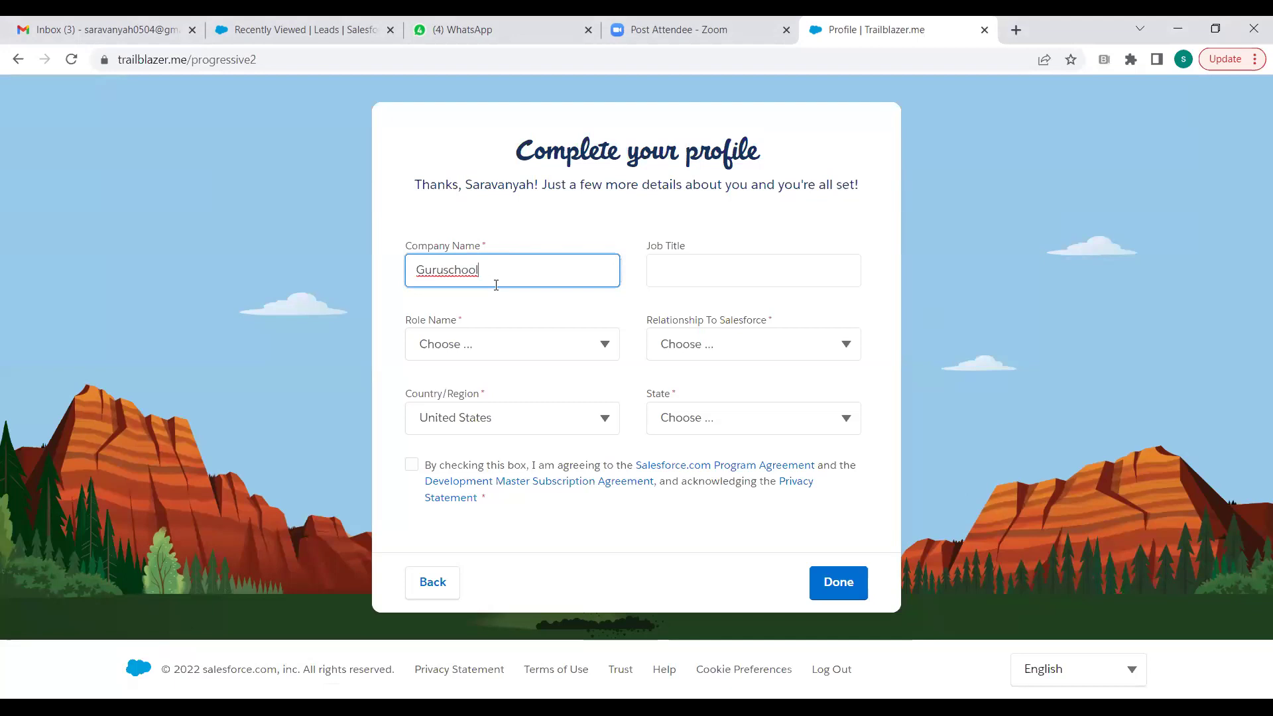
pyautogui.press('Tab')
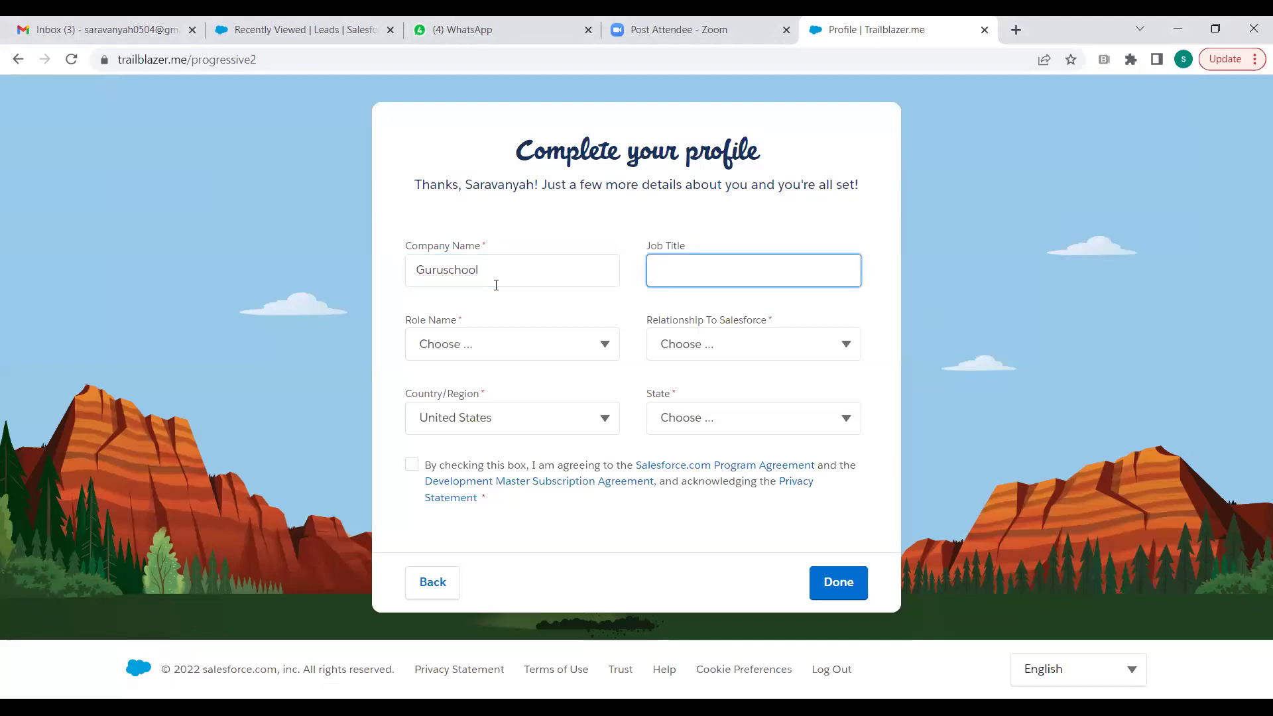
pyautogui.click(514, 282)
pyautogui.write('s')
pyautogui.press('Tab')
pyautogui.write('Administrator')
# Step: Choose role Administrator, Non-Customer / Prospect, state California, accept the agreements and submit the profile
pyautogui.click(605, 348)
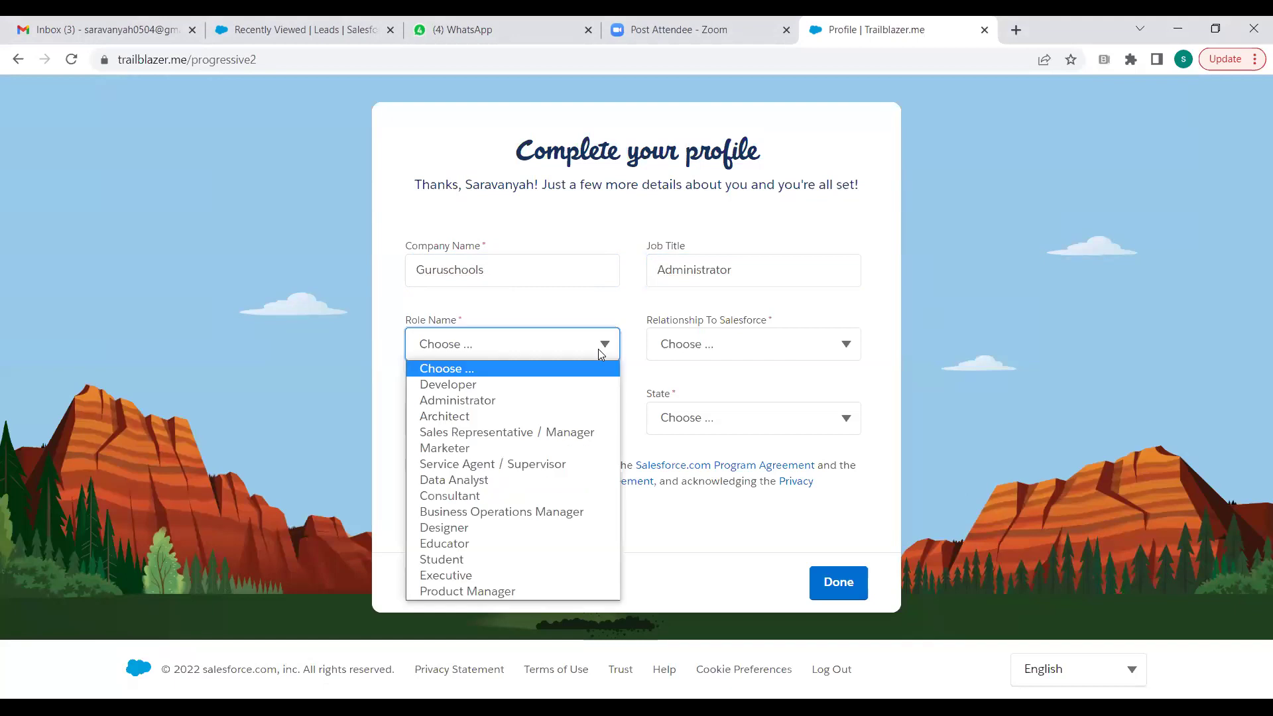
pyautogui.click(563, 401)
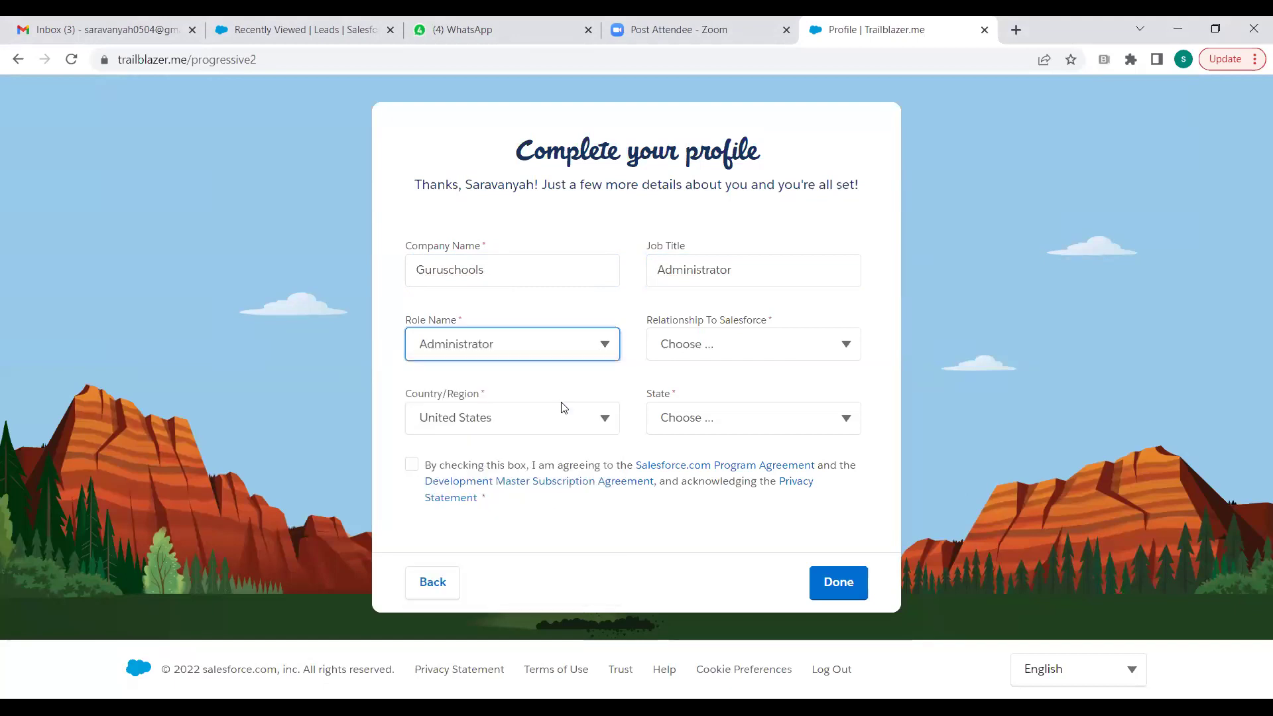
pyautogui.click(806, 351)
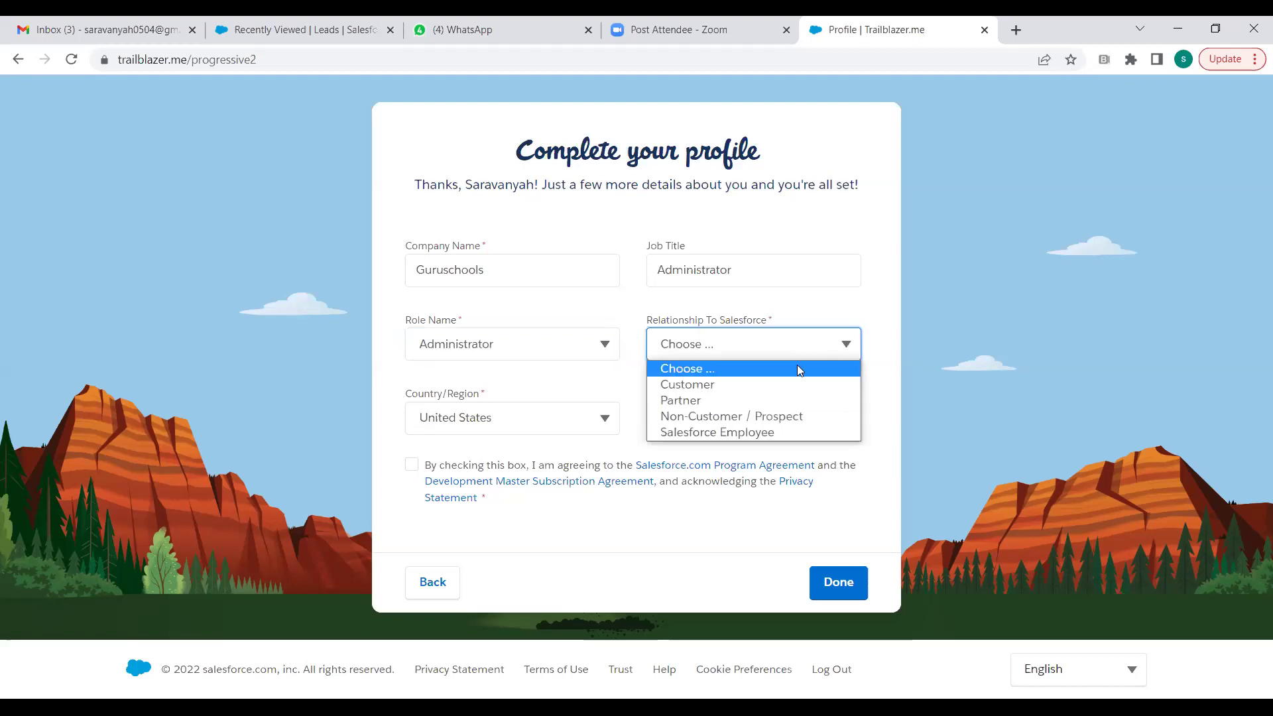
pyautogui.click(787, 415)
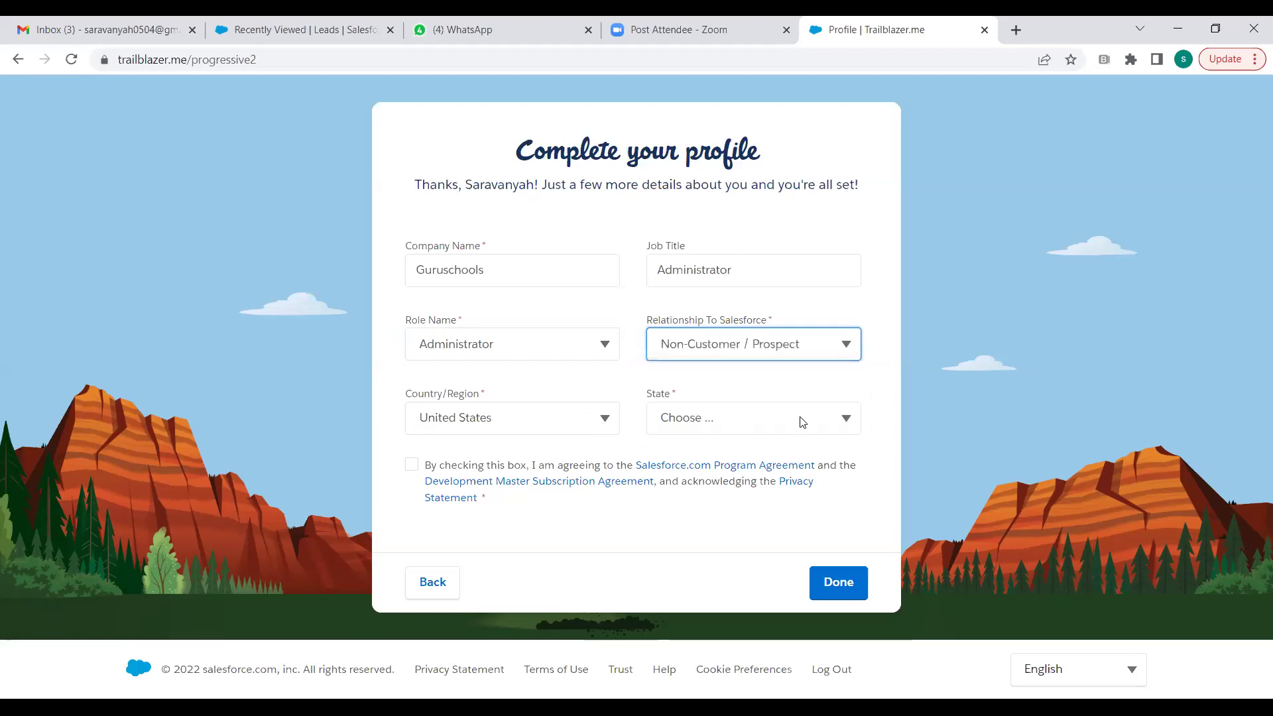
pyautogui.click(802, 421)
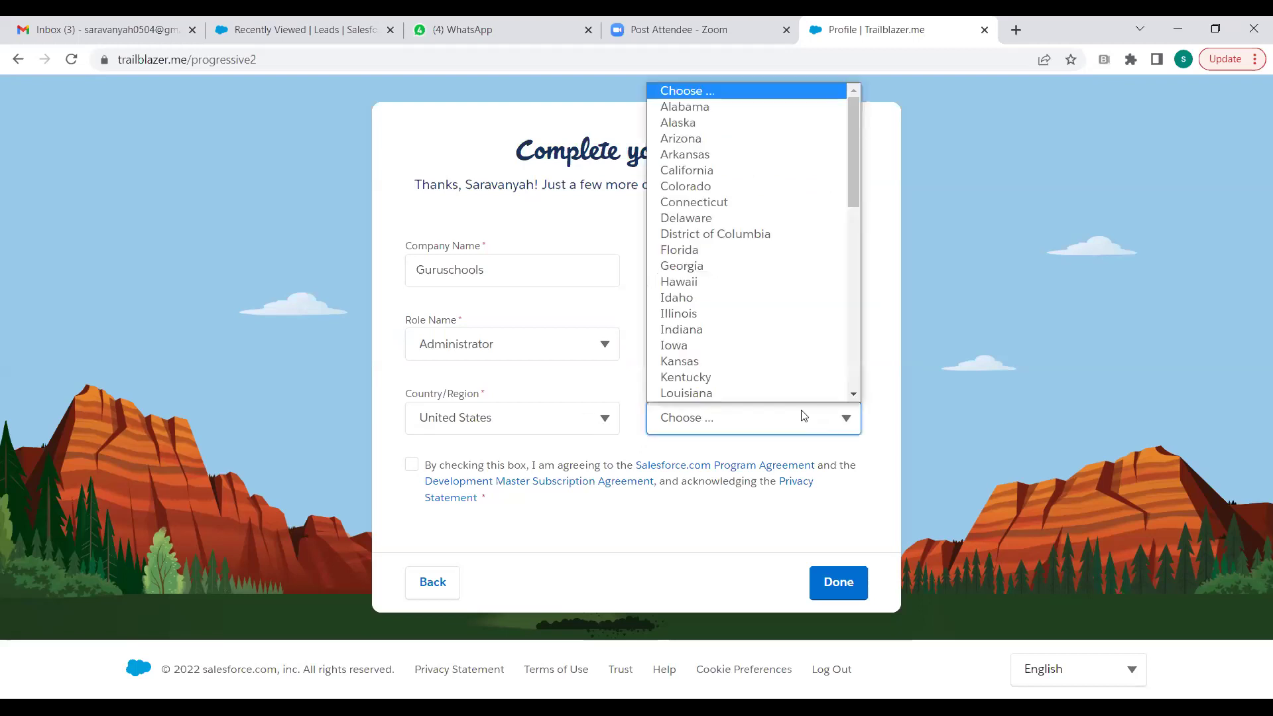
pyautogui.click(721, 171)
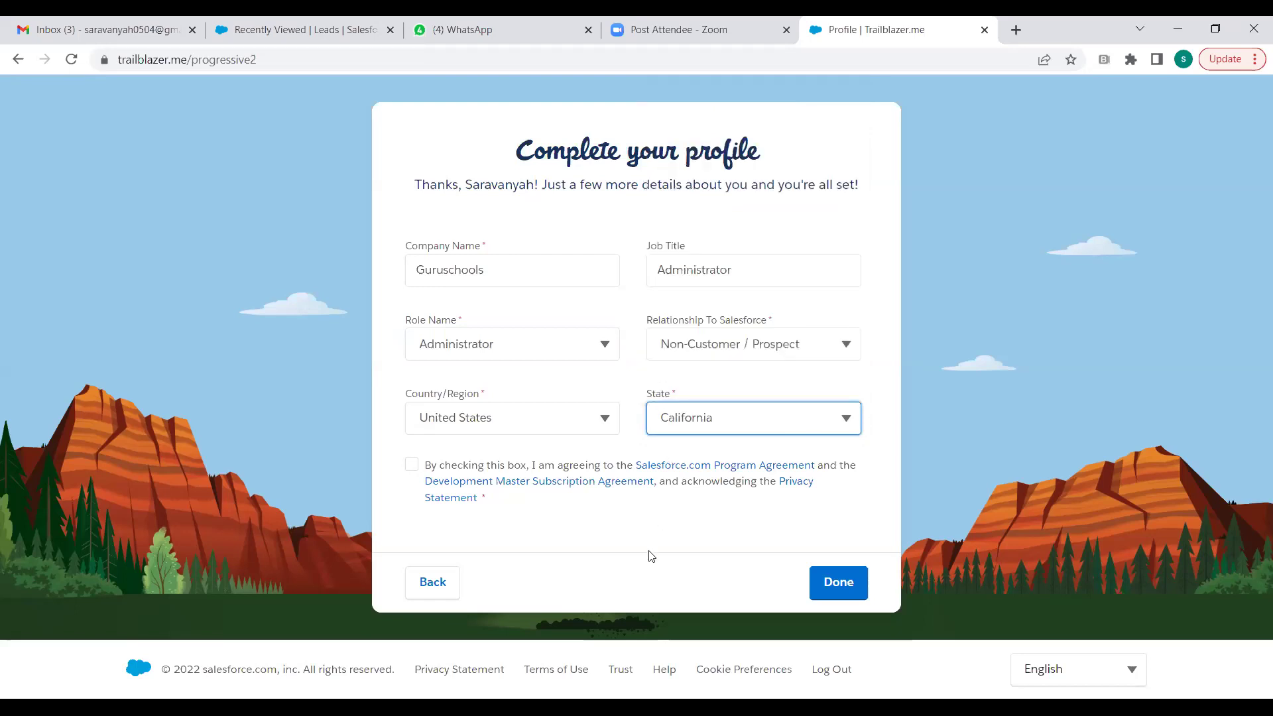
pyautogui.click(412, 465)
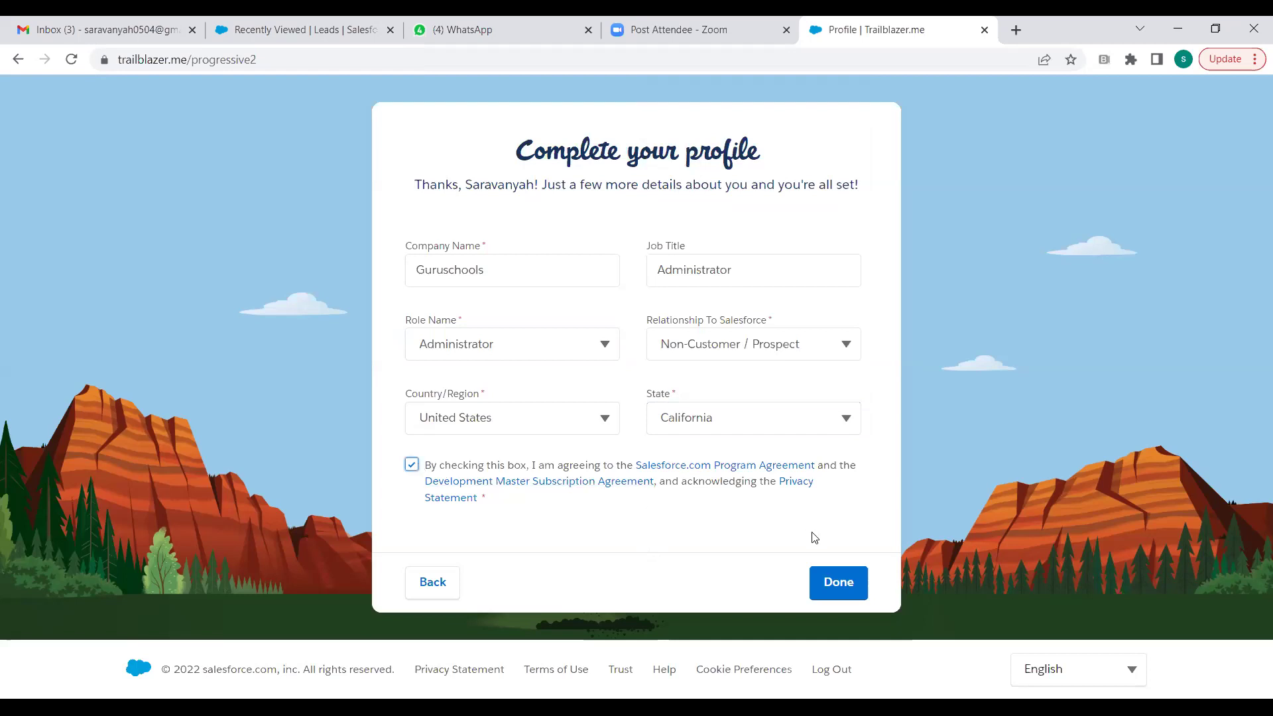
pyautogui.click(843, 582)
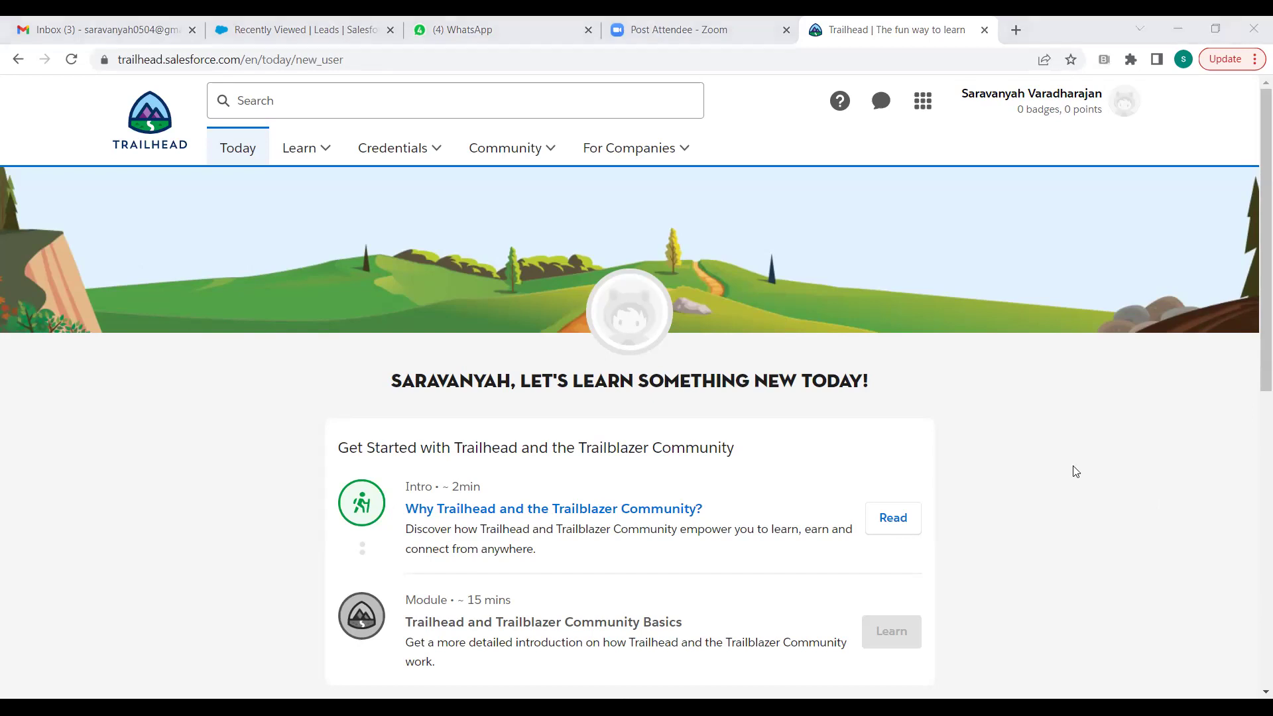
# Step: Open Modules from the Learn menu to list the 1,210 module results
pyautogui.click(297, 155)
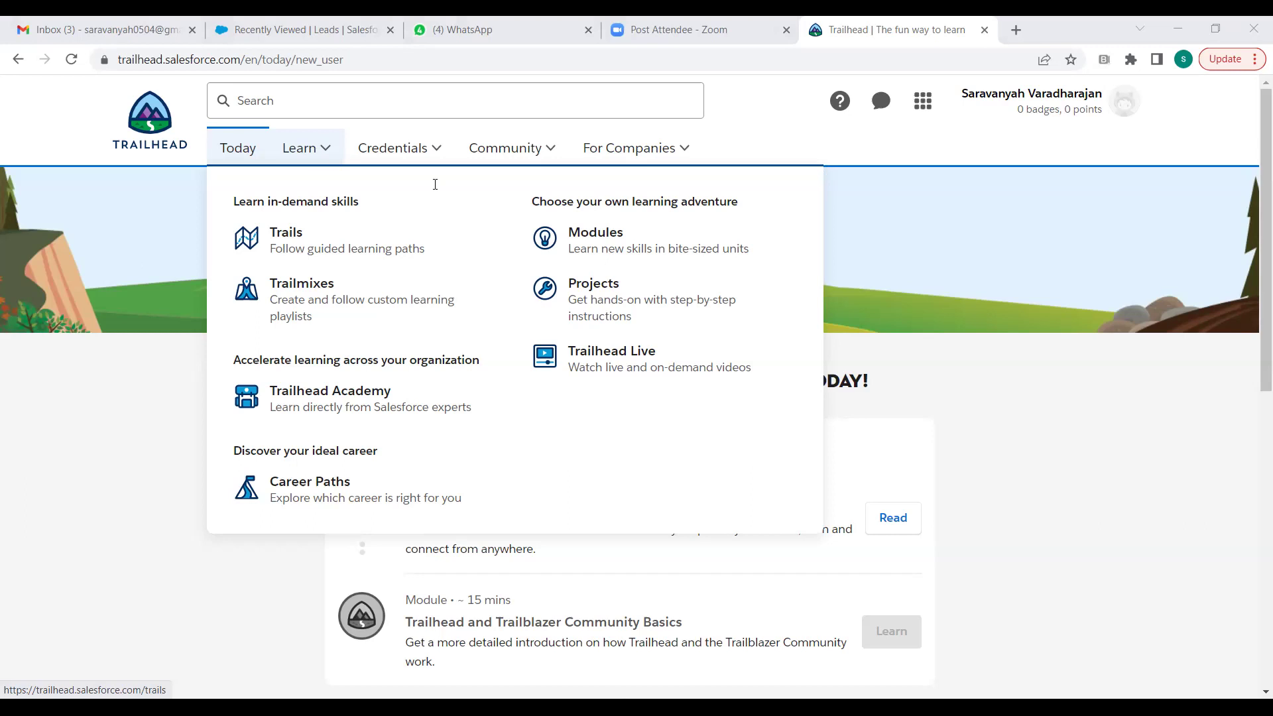
pyautogui.moveTo(329, 146)
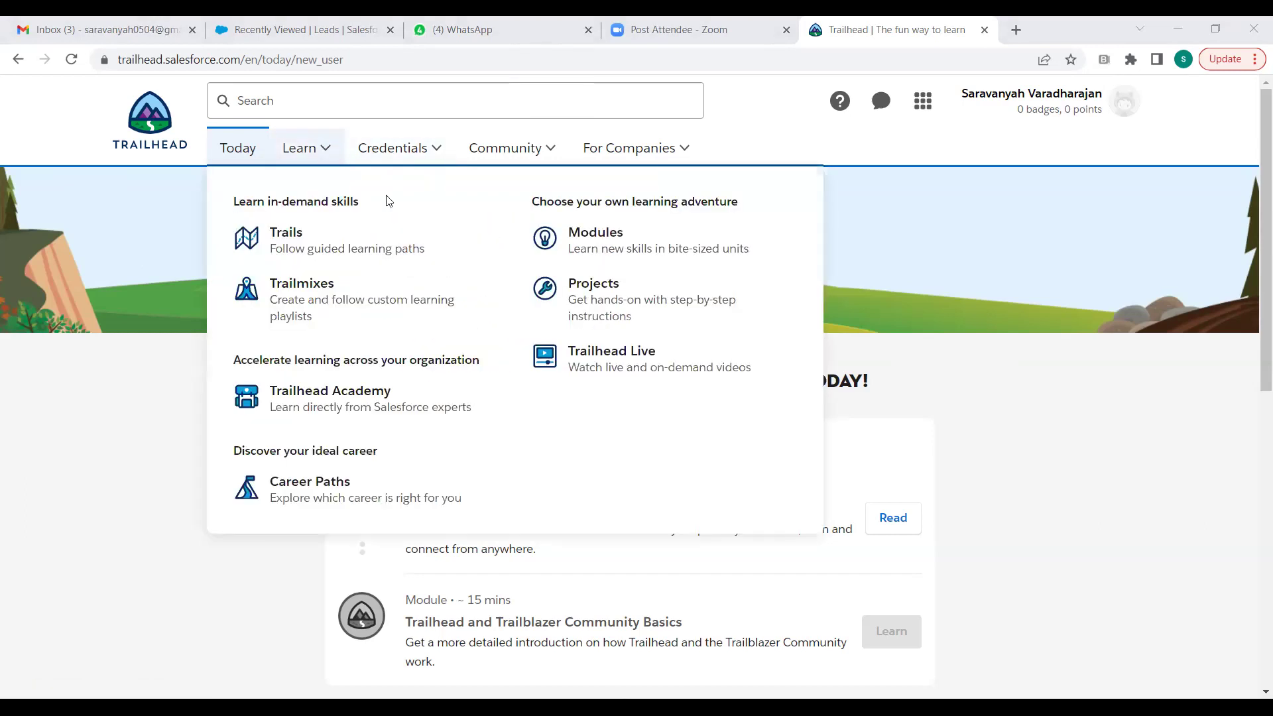
pyautogui.click(476, 275)
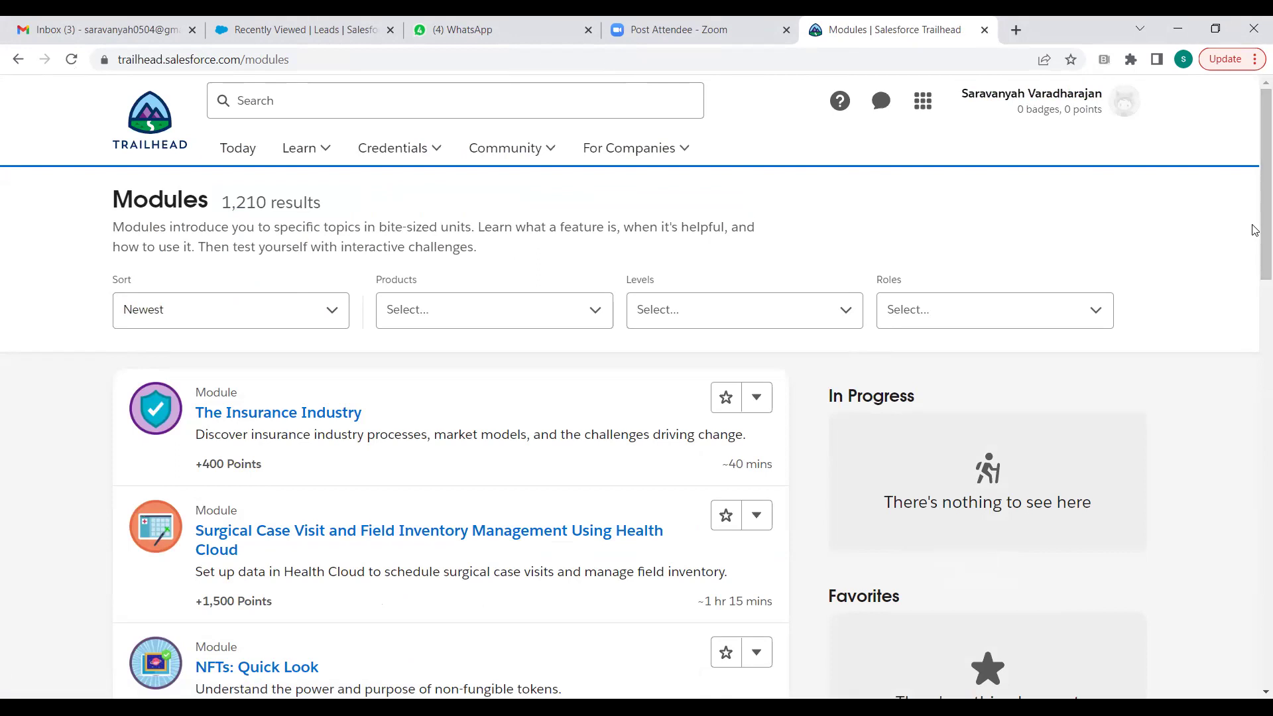
pyautogui.click(603, 319)
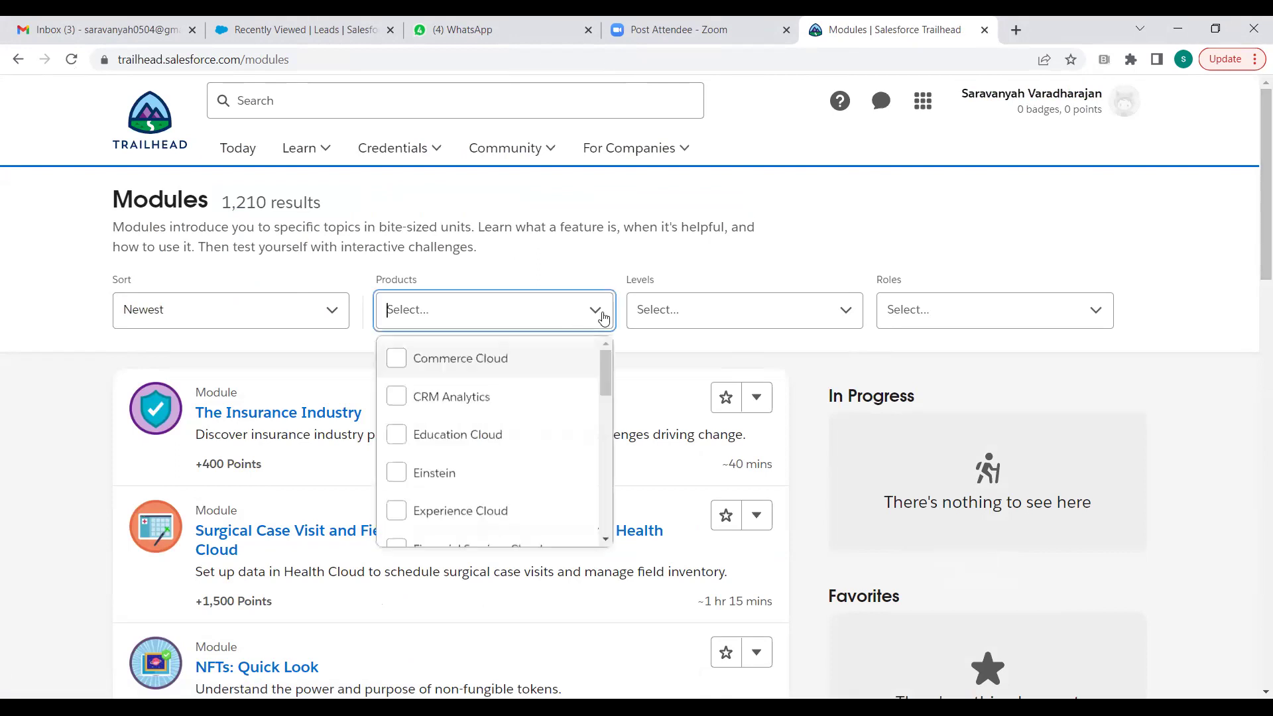
pyautogui.moveTo(607, 364); pyautogui.dragTo(623, 489)
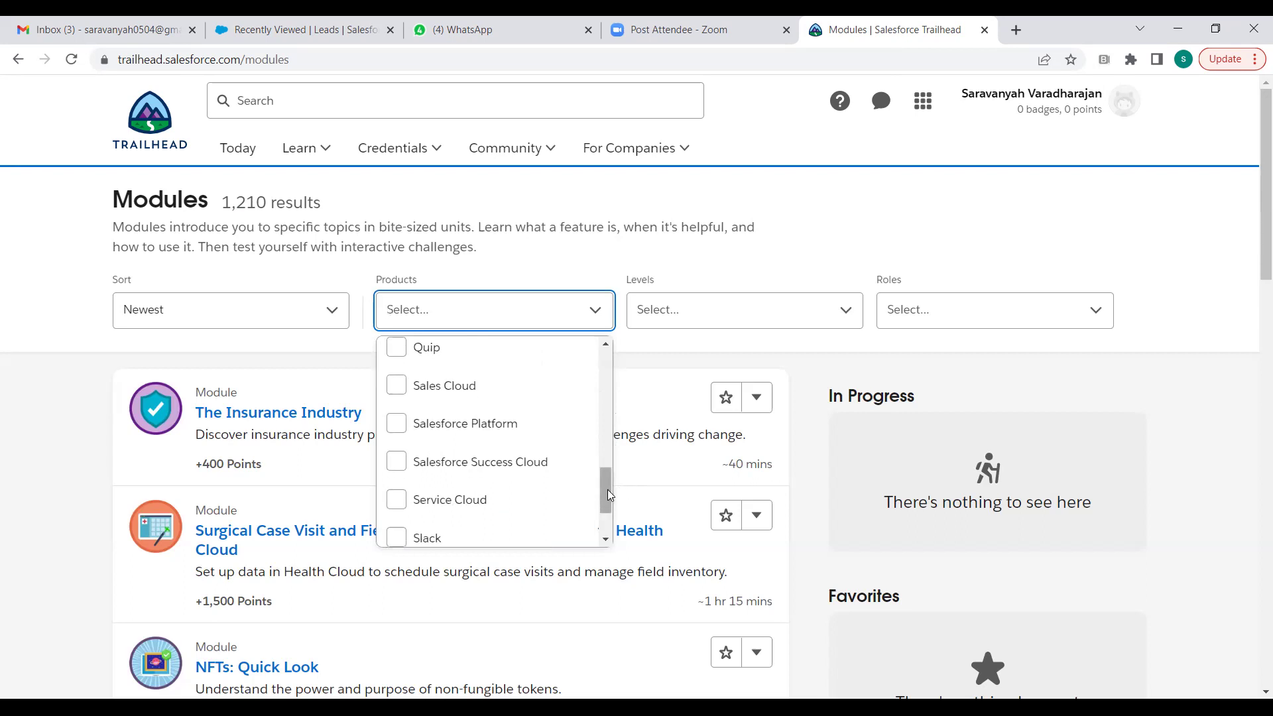
pyautogui.scroll(-2, 607, 499)
pyautogui.moveTo(605, 486)
pyautogui.mouseDown()
pyautogui.moveTo(603, 452)
pyautogui.moveTo(606, 468)
pyautogui.mouseUp()
pyautogui.click(671, 351)
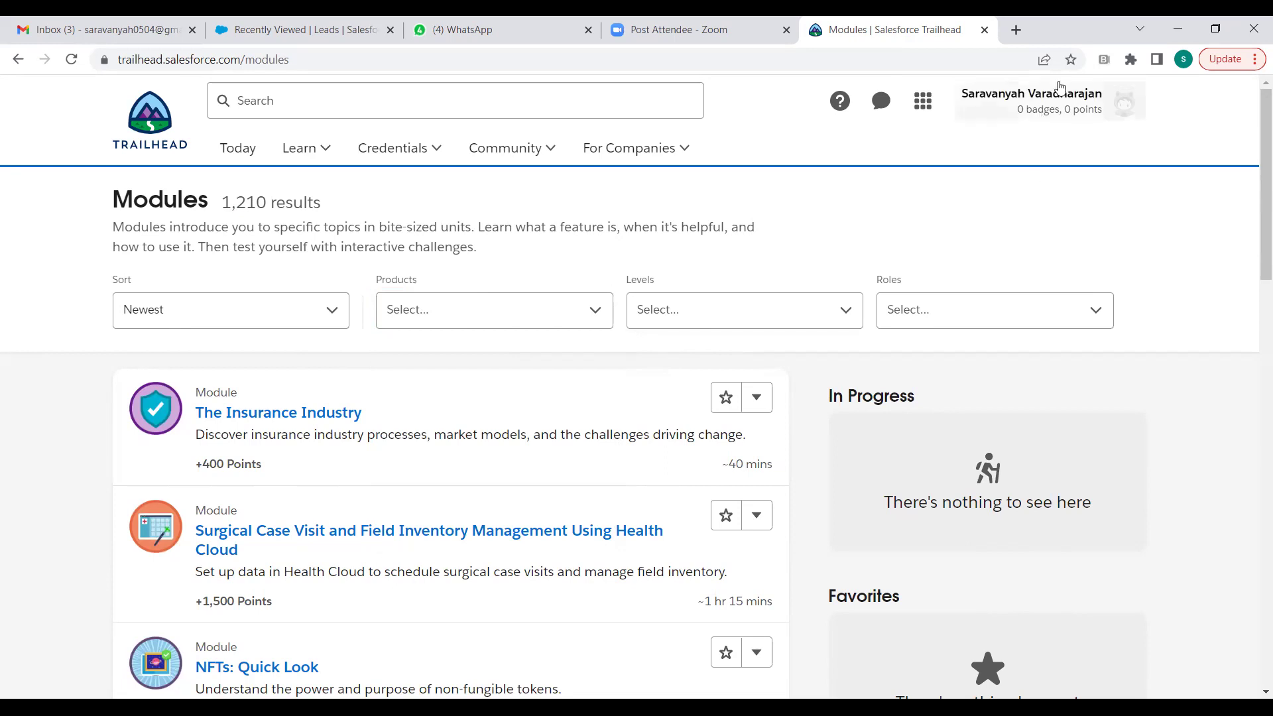
# Step: Log out of Trailhead from the account menu and go to the sign-up page
pyautogui.click(1120, 111)
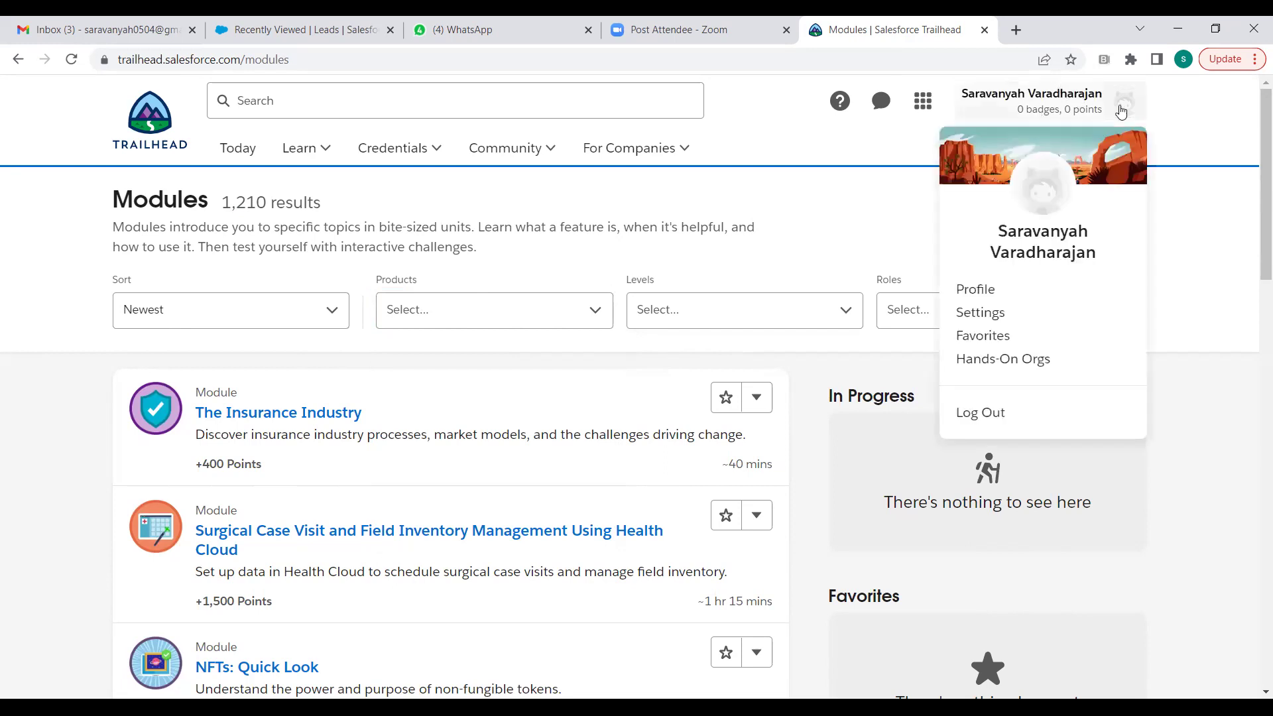
pyautogui.click(981, 414)
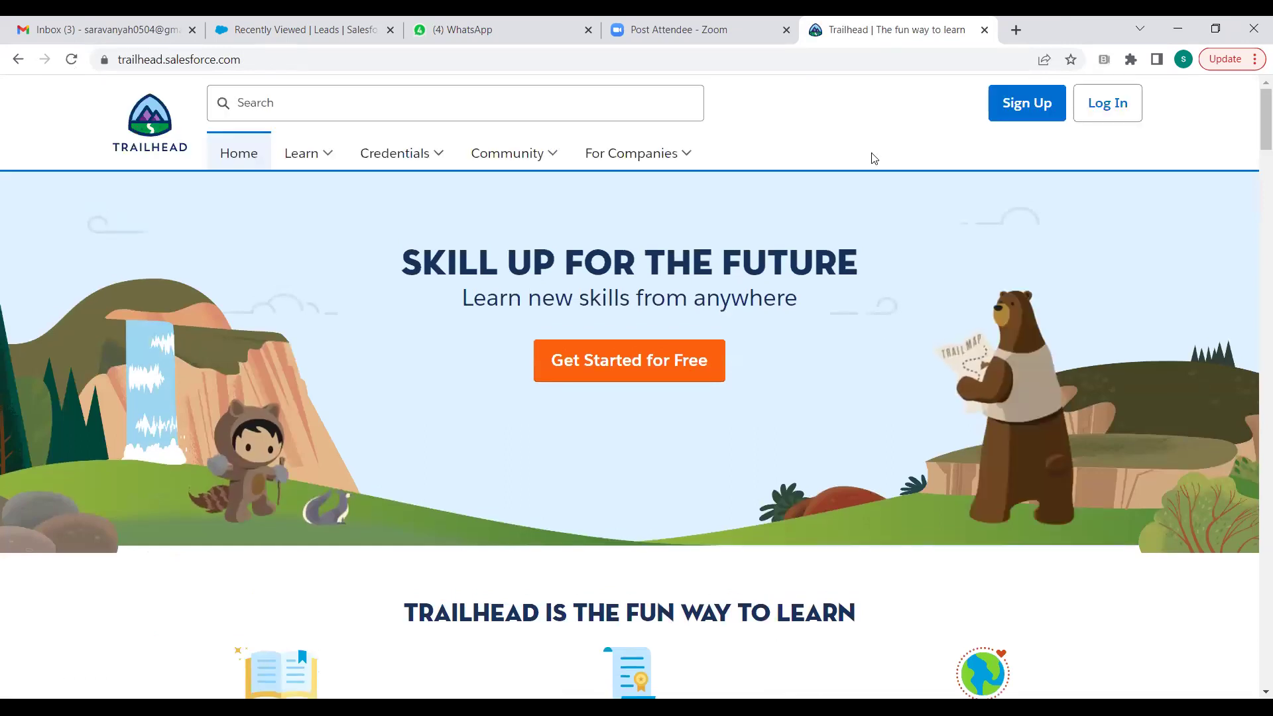
pyautogui.click(1020, 111)
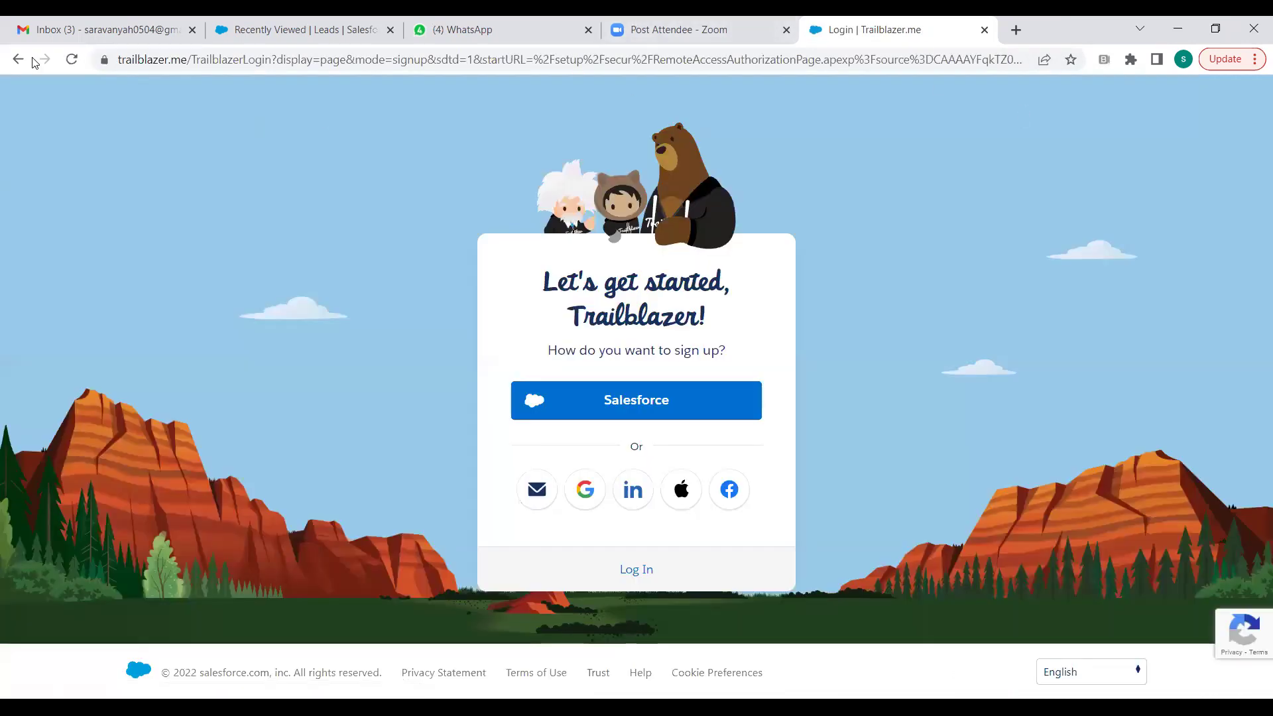
# Step: Log back in with the Salesforce account and skip connecting a recovery account
pyautogui.click(18, 59)
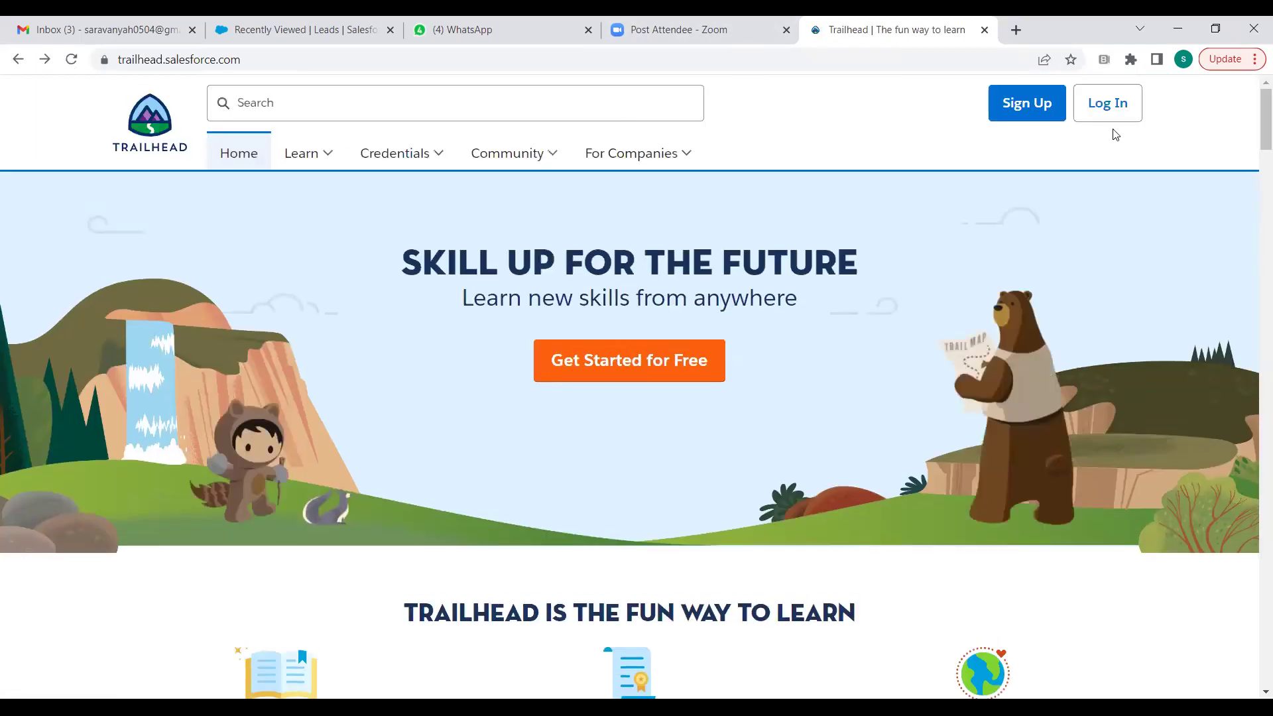
pyautogui.click(1110, 112)
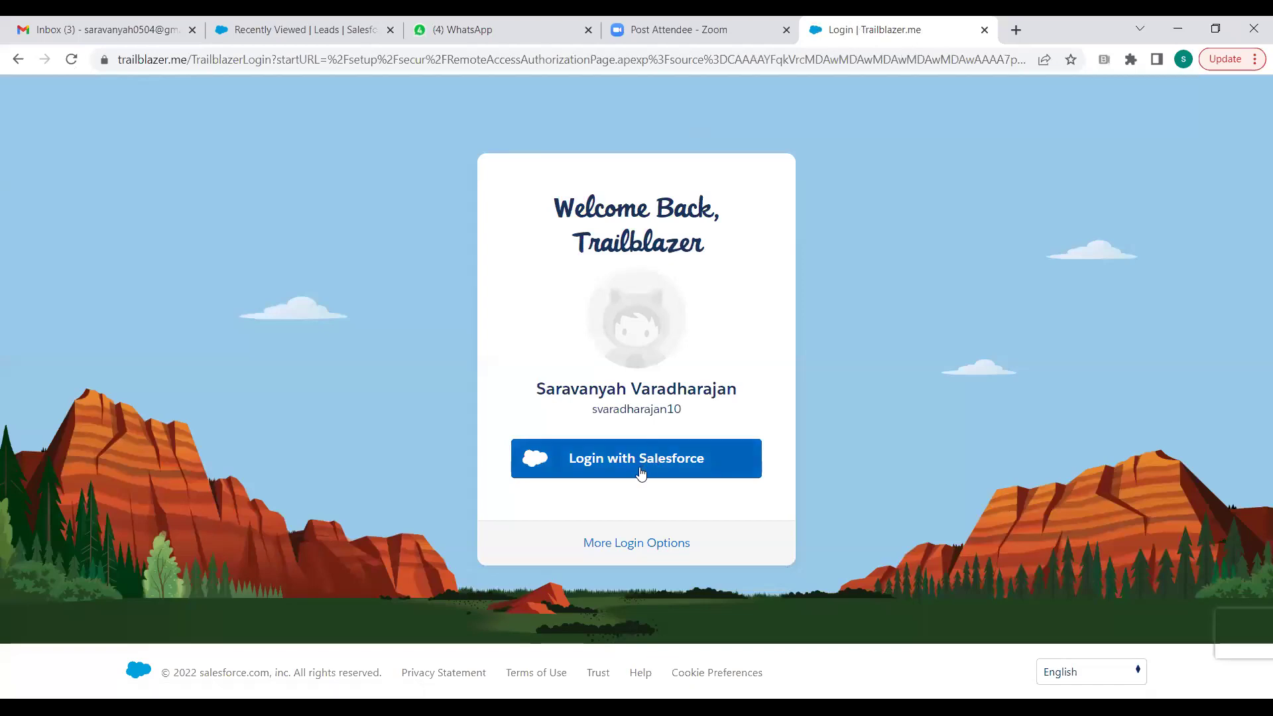
pyautogui.click(640, 472)
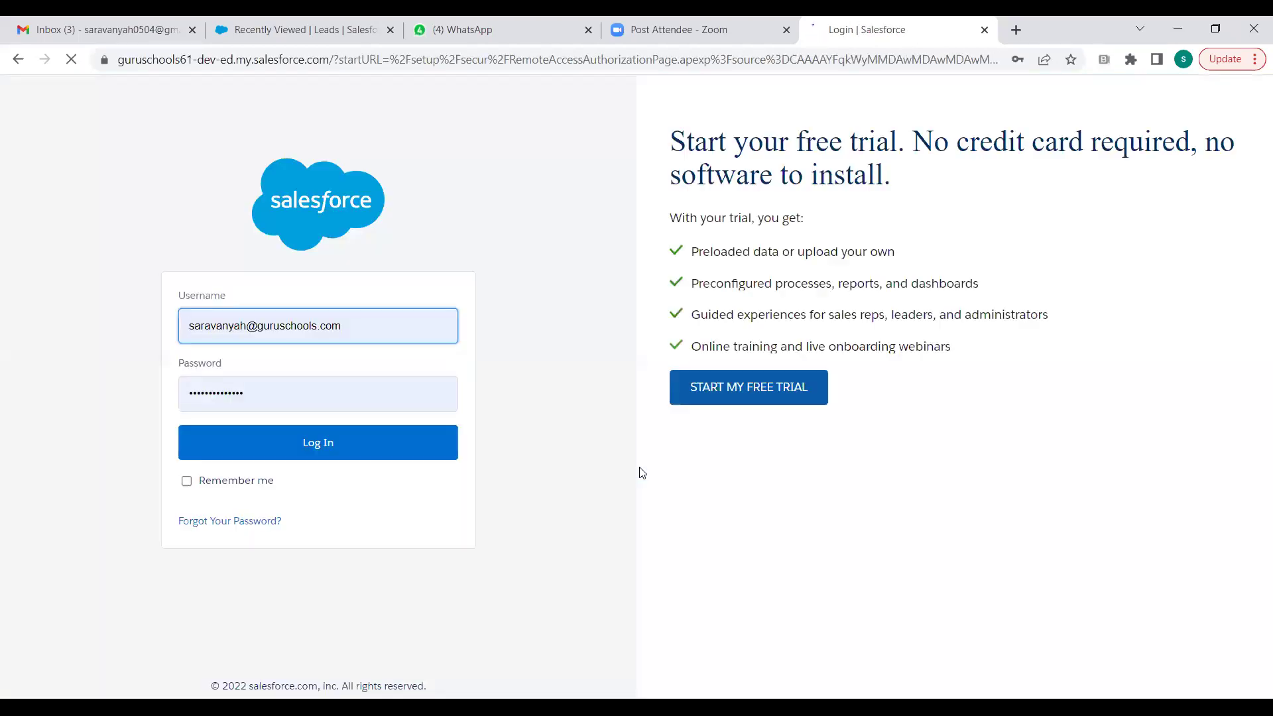
pyautogui.click(375, 456)
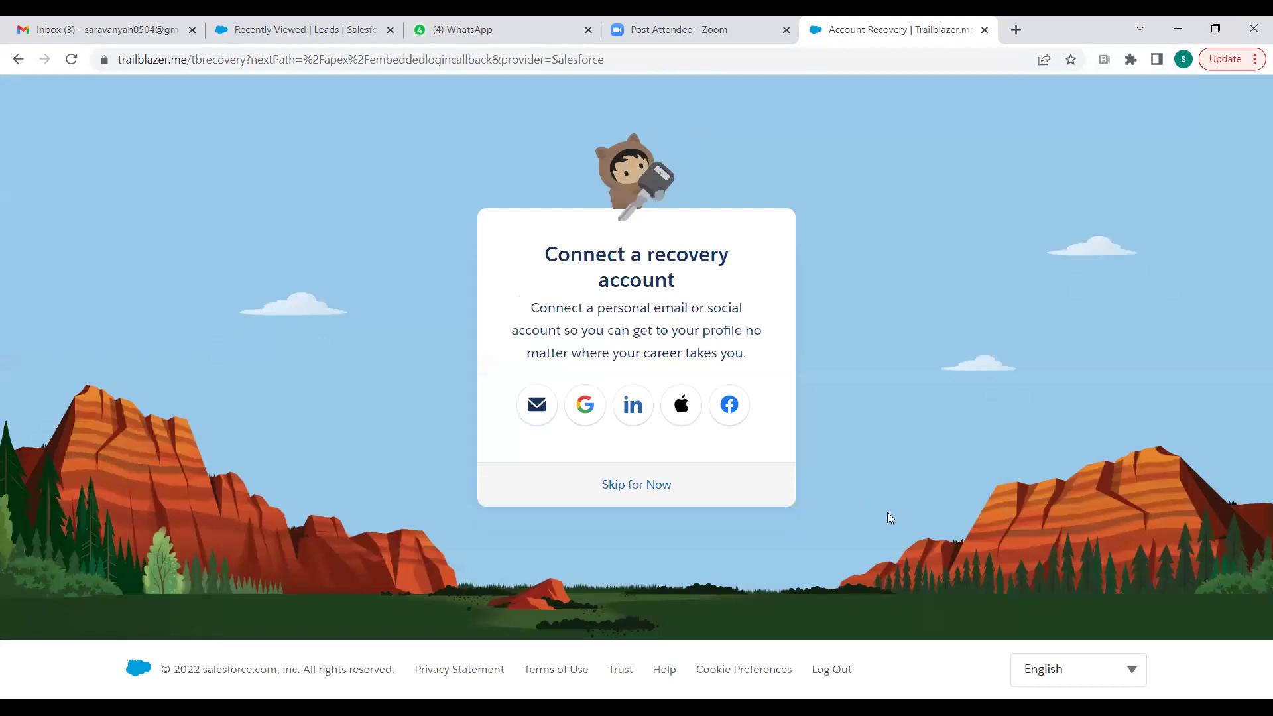
pyautogui.click(659, 487)
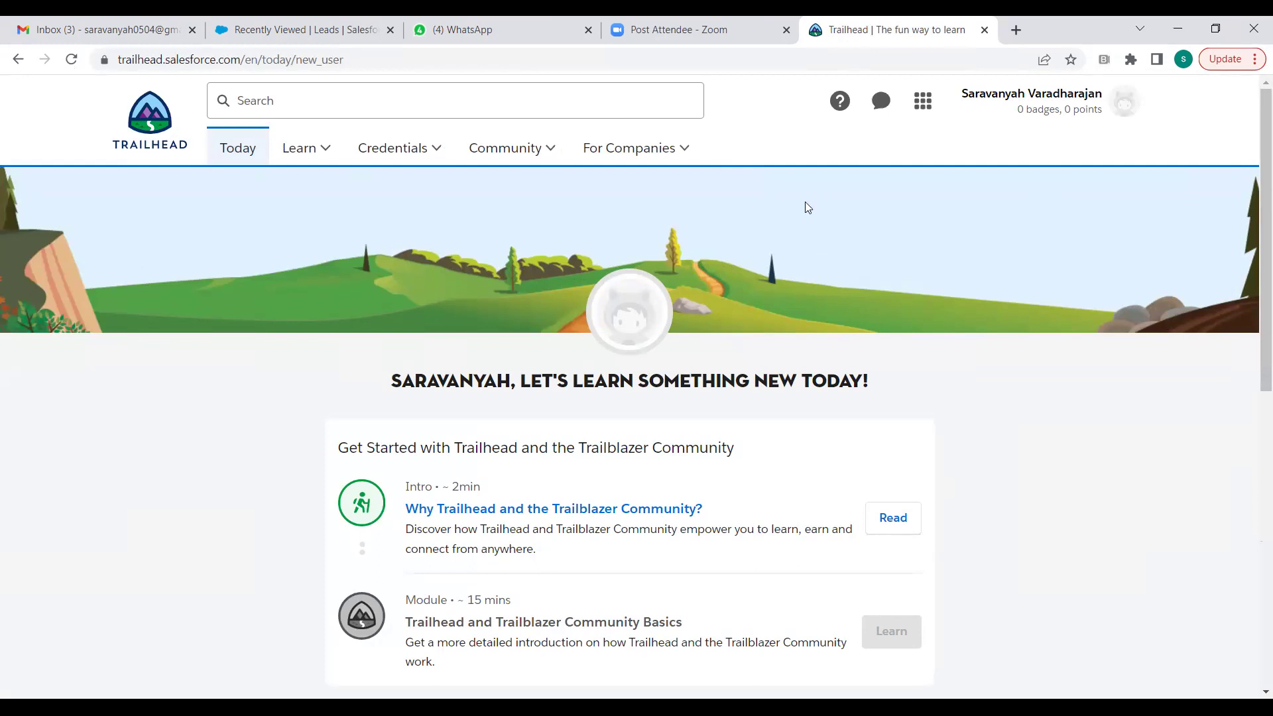
# Step: Open account Settings and view Connected Accounts, including the linked Developer Edition org
pyautogui.click(1122, 104)
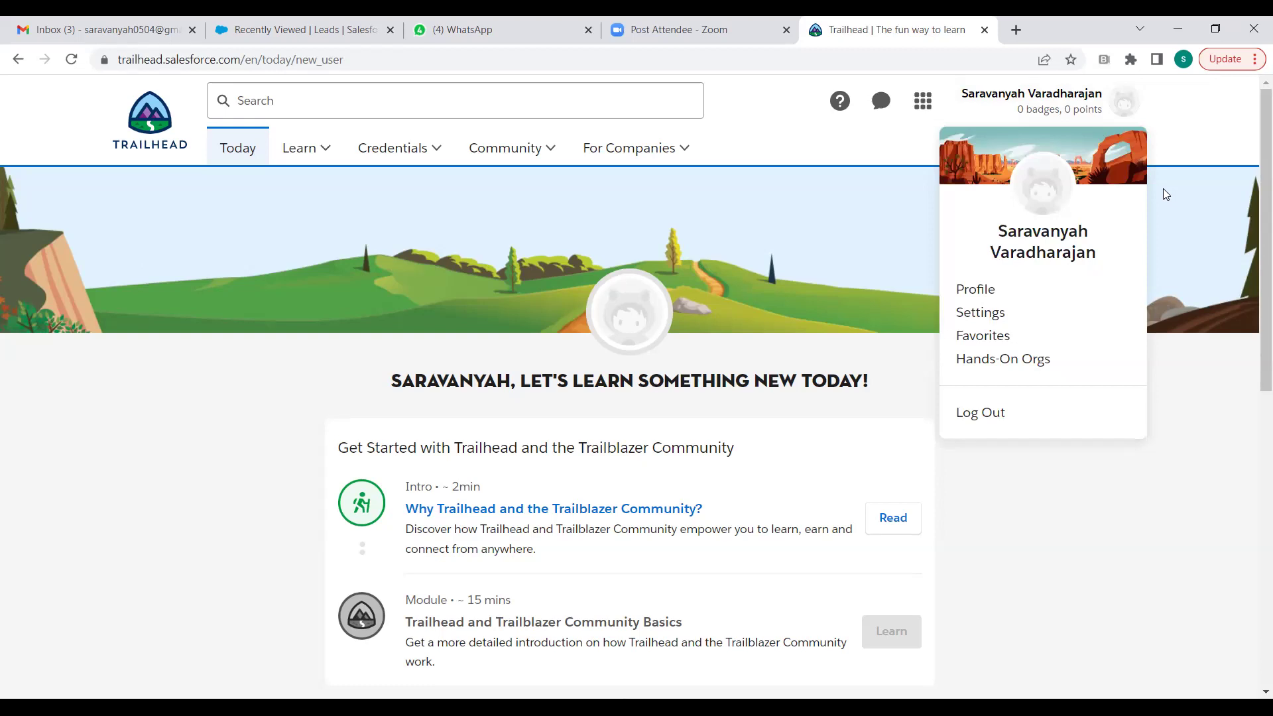
pyautogui.click(980, 313)
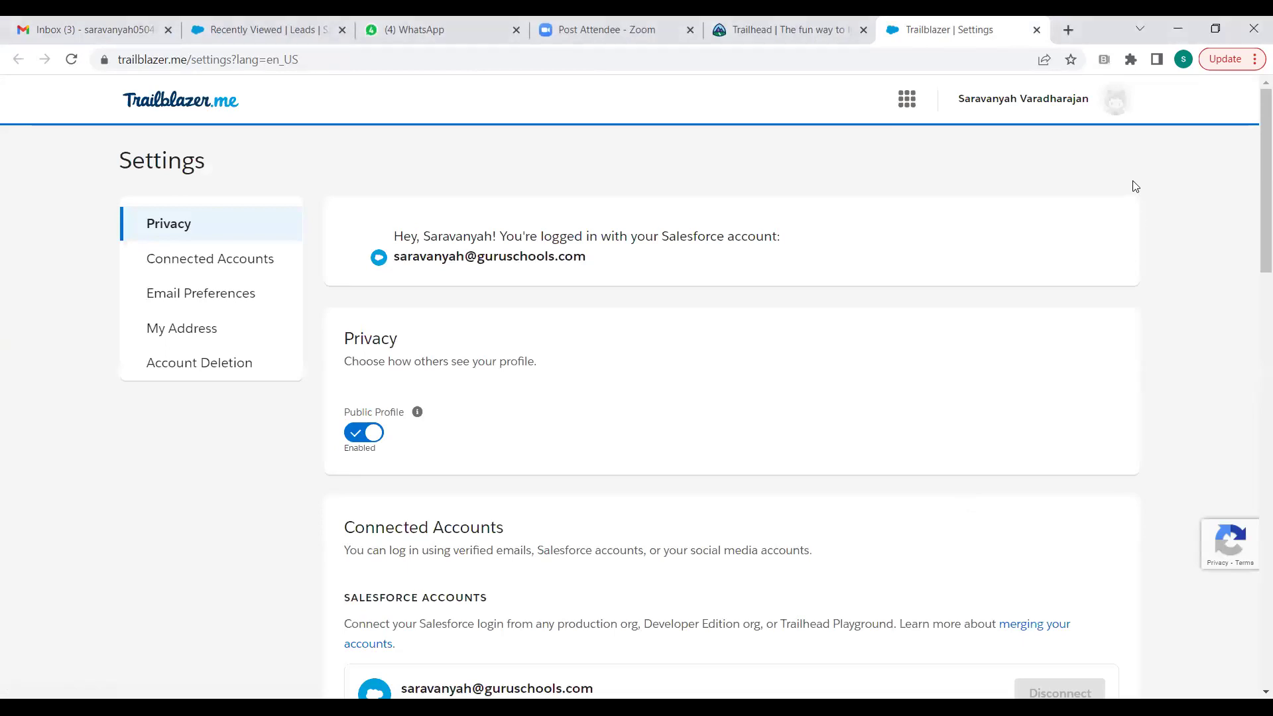
pyautogui.click(257, 259)
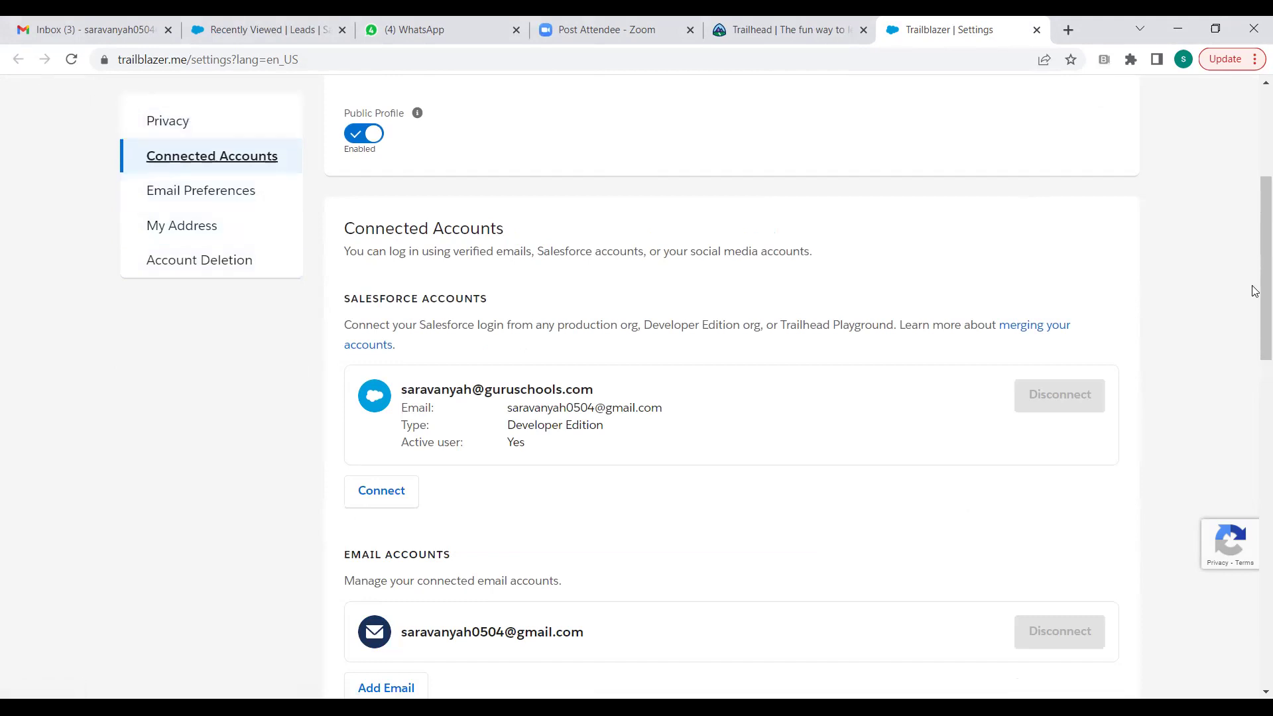
pyautogui.scroll(5, 1255, 246)
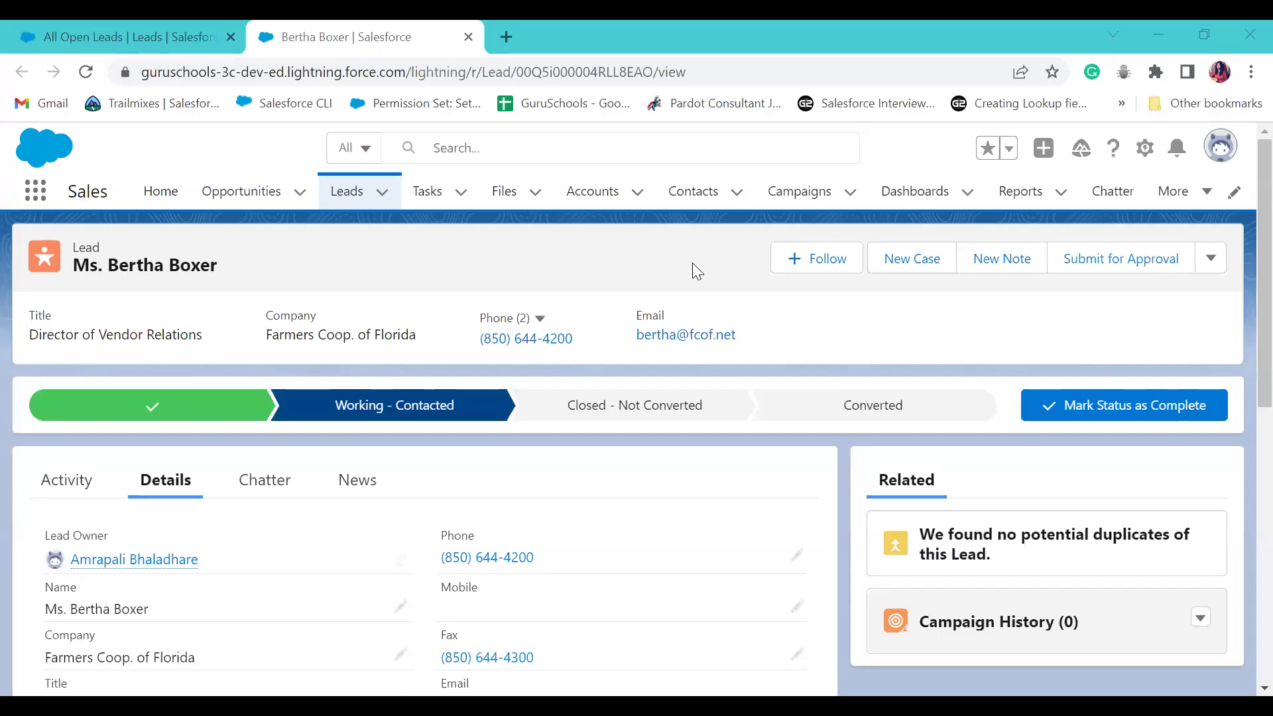
# Step: Open Setup from the gear menu in a new tab and switch between the lead and Setup tabs
pyautogui.scroll(-5, 707, 497)
pyautogui.scroll(5, 707, 497)
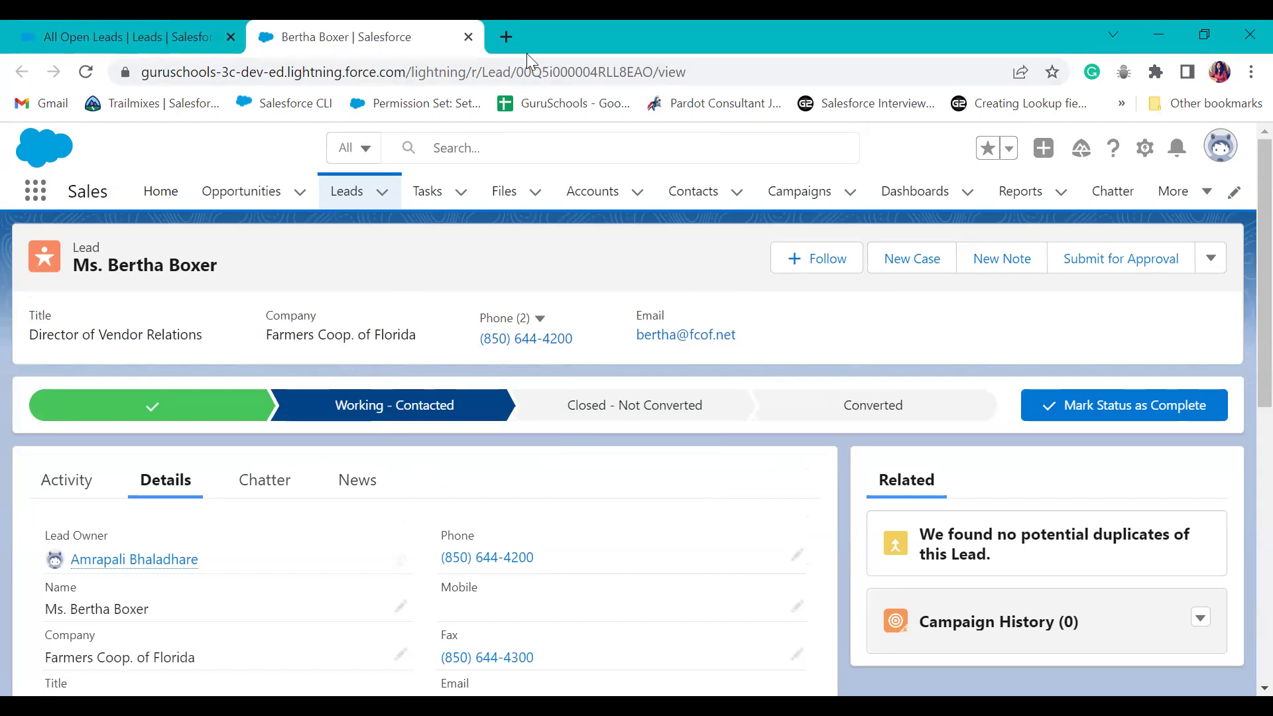
pyautogui.moveTo(100, 559)
pyautogui.click(1145, 149)
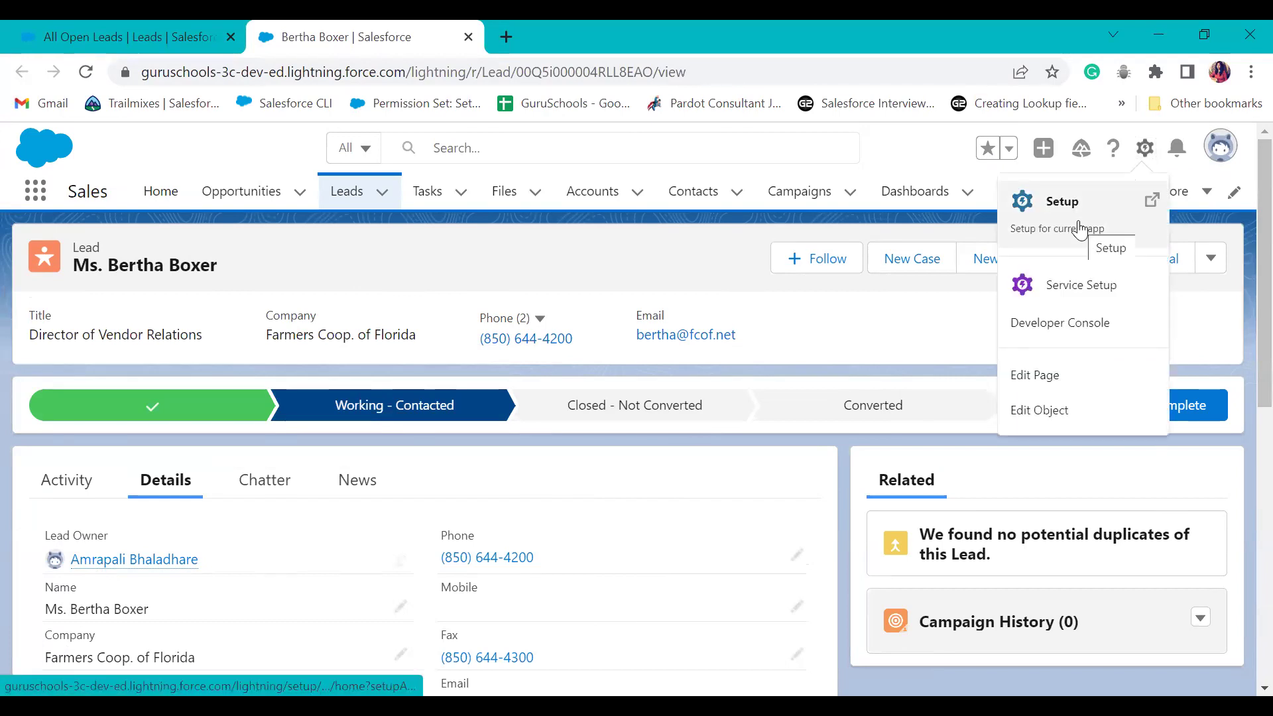
pyautogui.click(1079, 229)
pyautogui.click(375, 24)
pyautogui.click(573, 25)
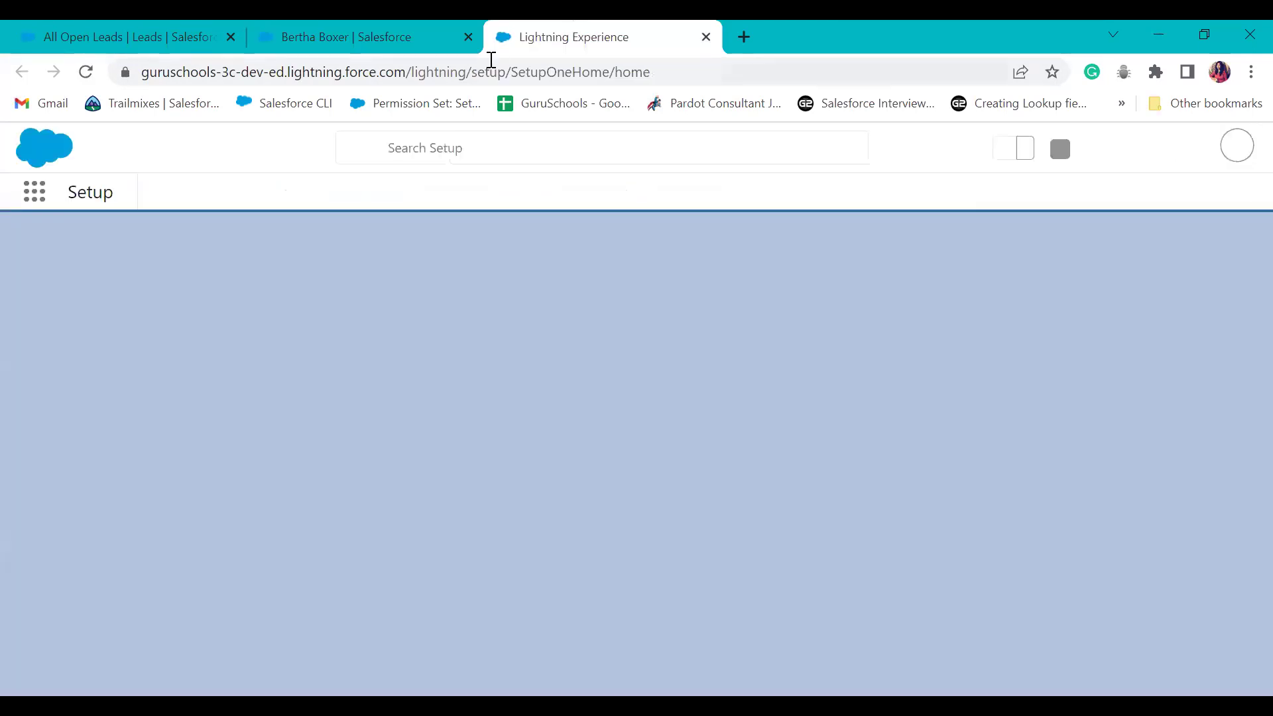
pyautogui.click(341, 27)
pyautogui.click(676, 38)
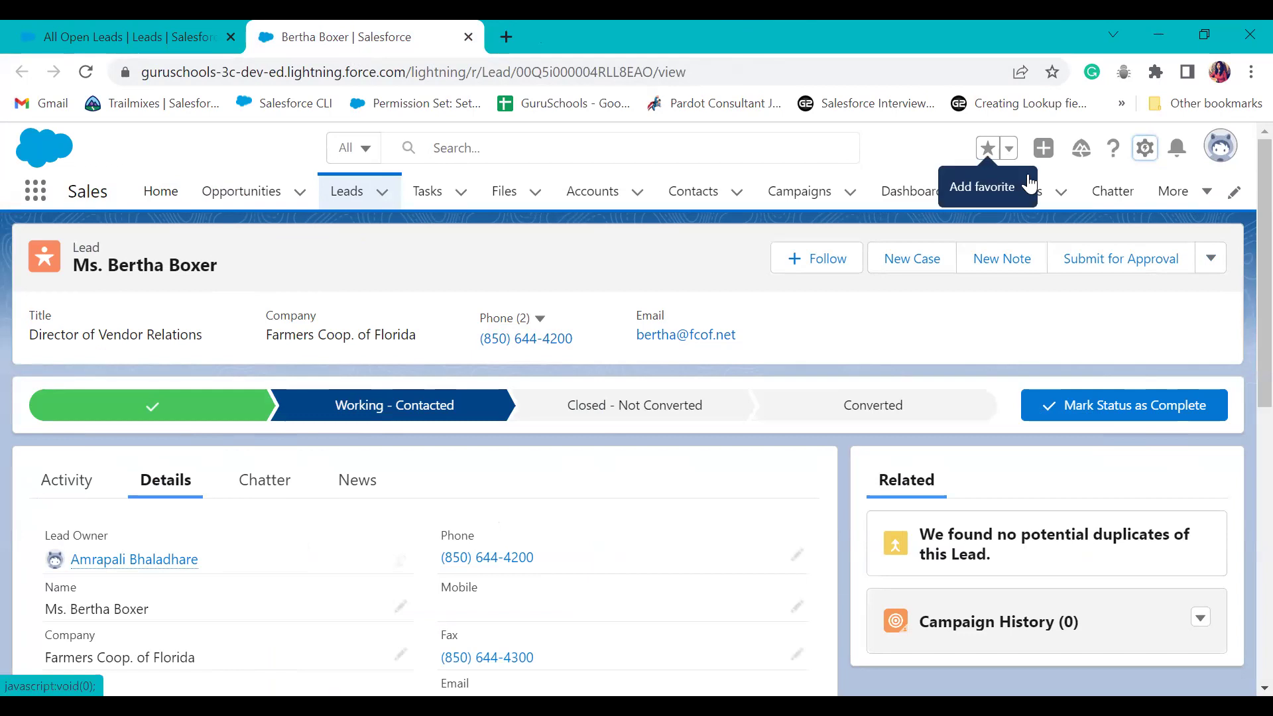
# Step: Reopen the gear menu and launch Setup Home in a new tab
pyautogui.click(1144, 147)
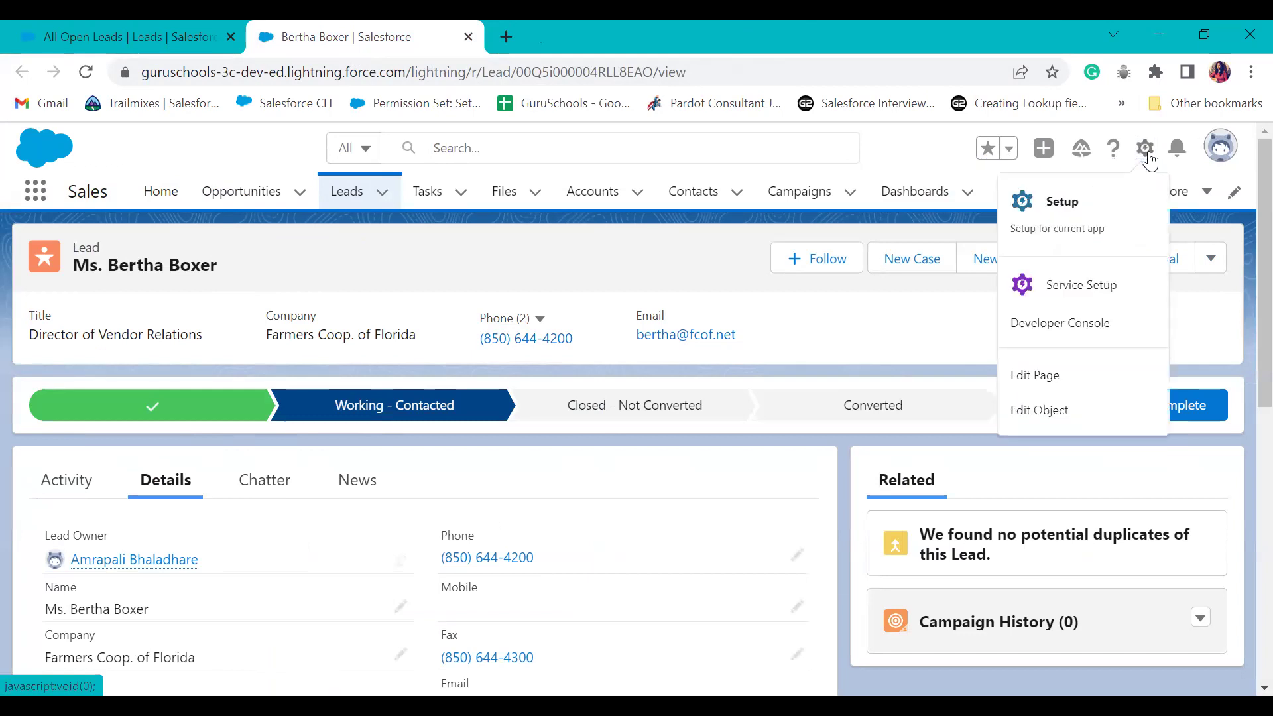
pyautogui.click(935, 151)
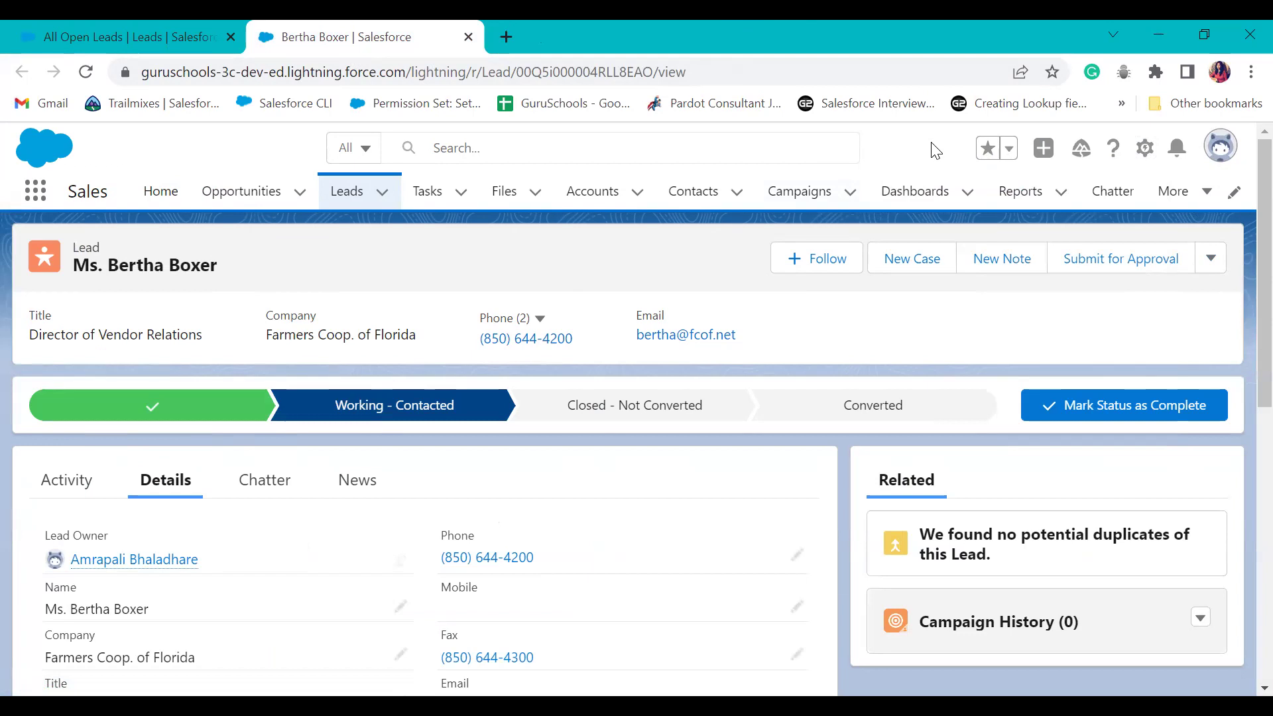
pyautogui.click(1143, 150)
pyautogui.click(1097, 221)
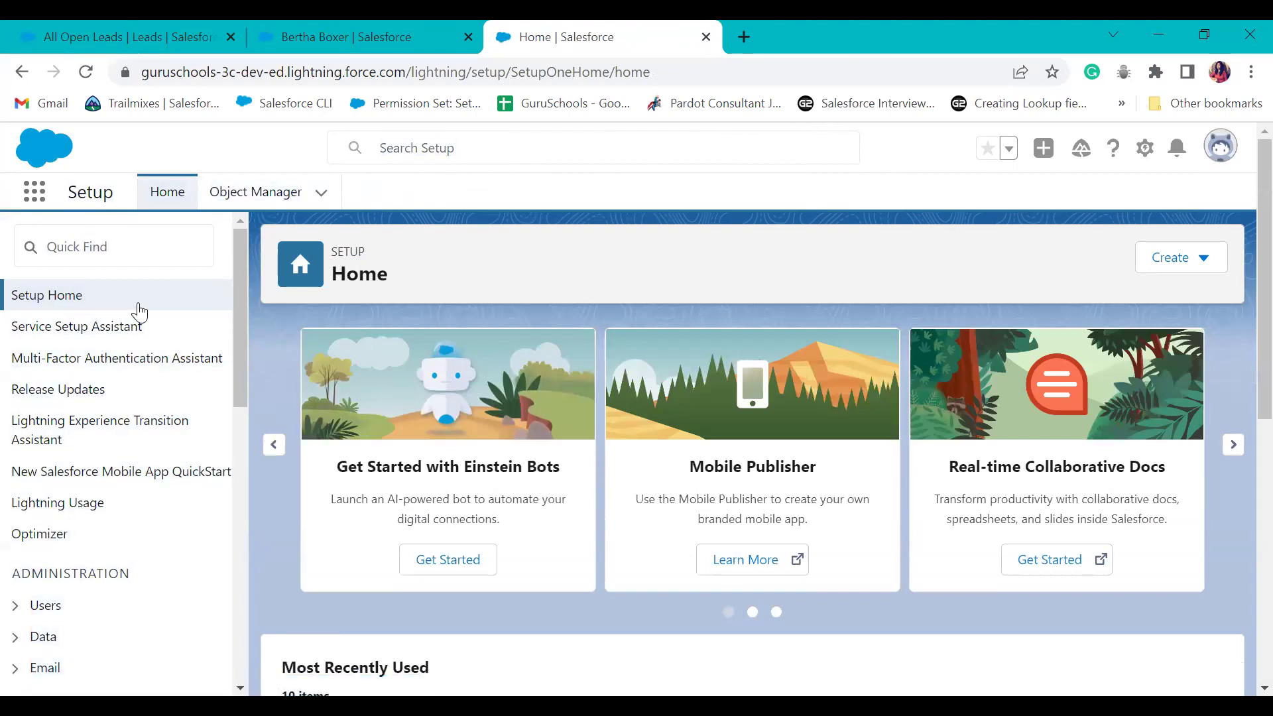
# Step: Filter the Setup Quick Find by 'company', fixing the 'comapny' typo, to show Company Settings
pyautogui.click(57, 246)
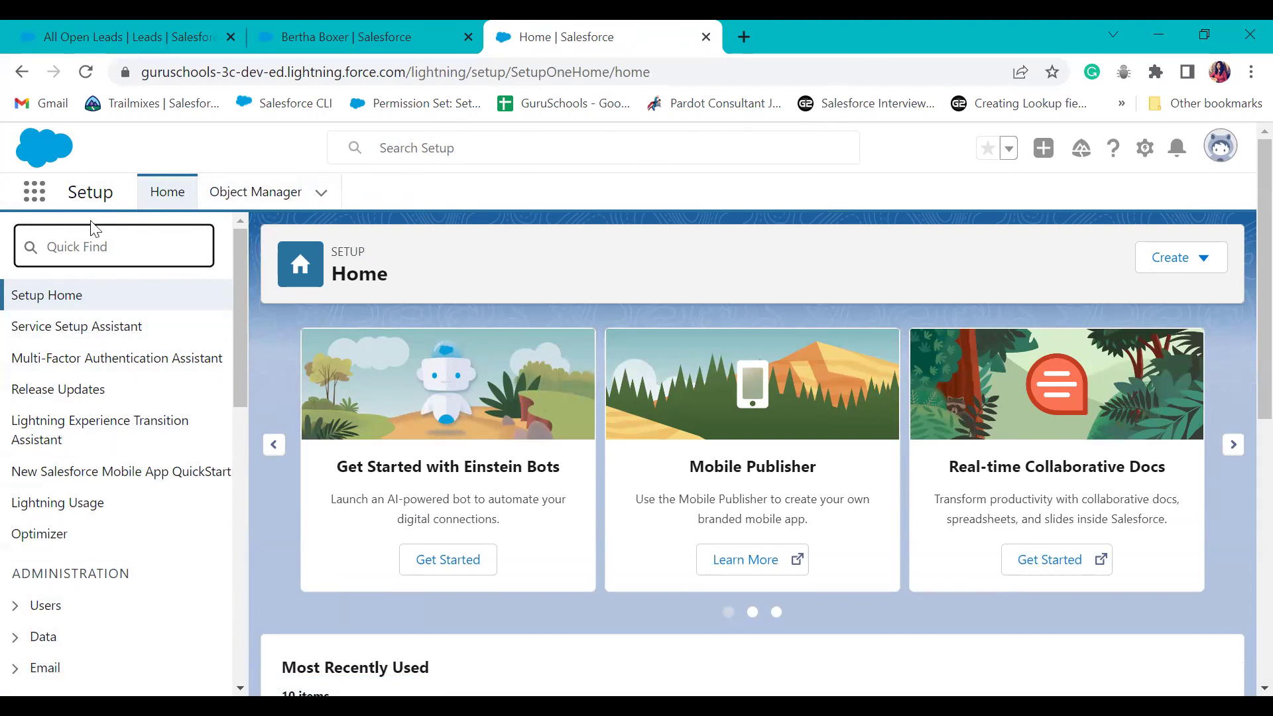
pyautogui.click(427, 145)
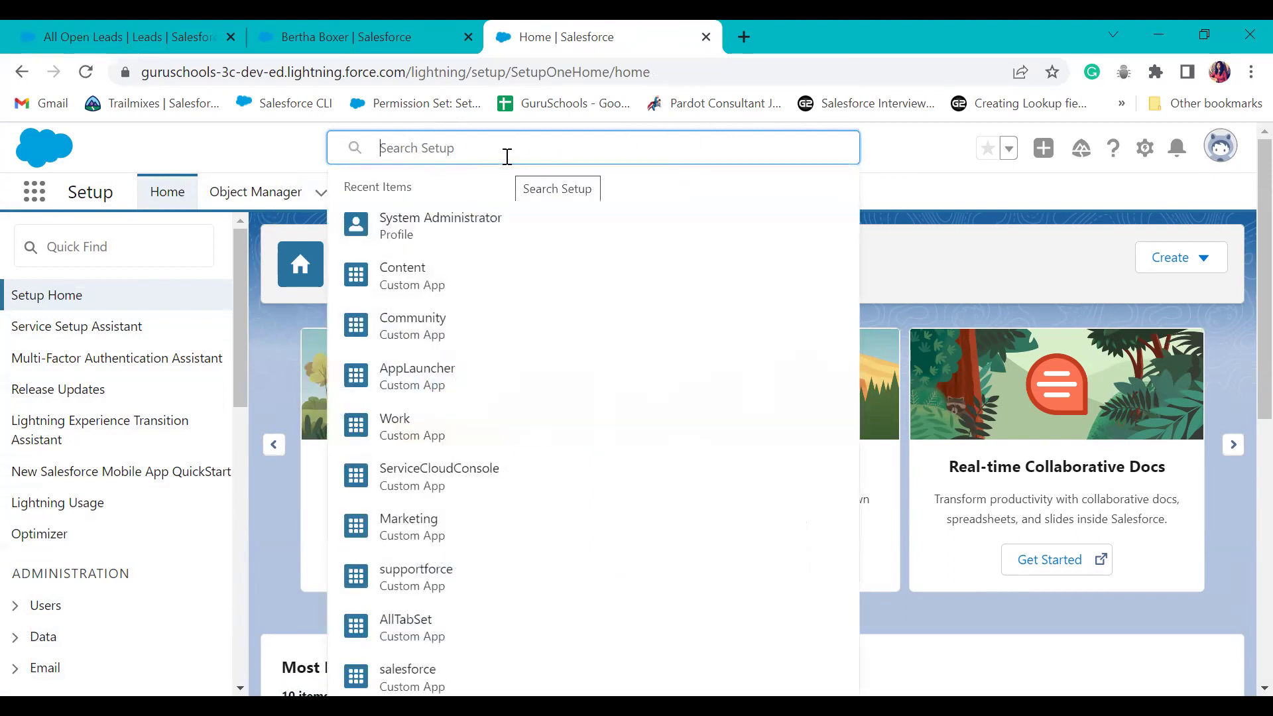
pyautogui.click(918, 168)
pyautogui.click(88, 245)
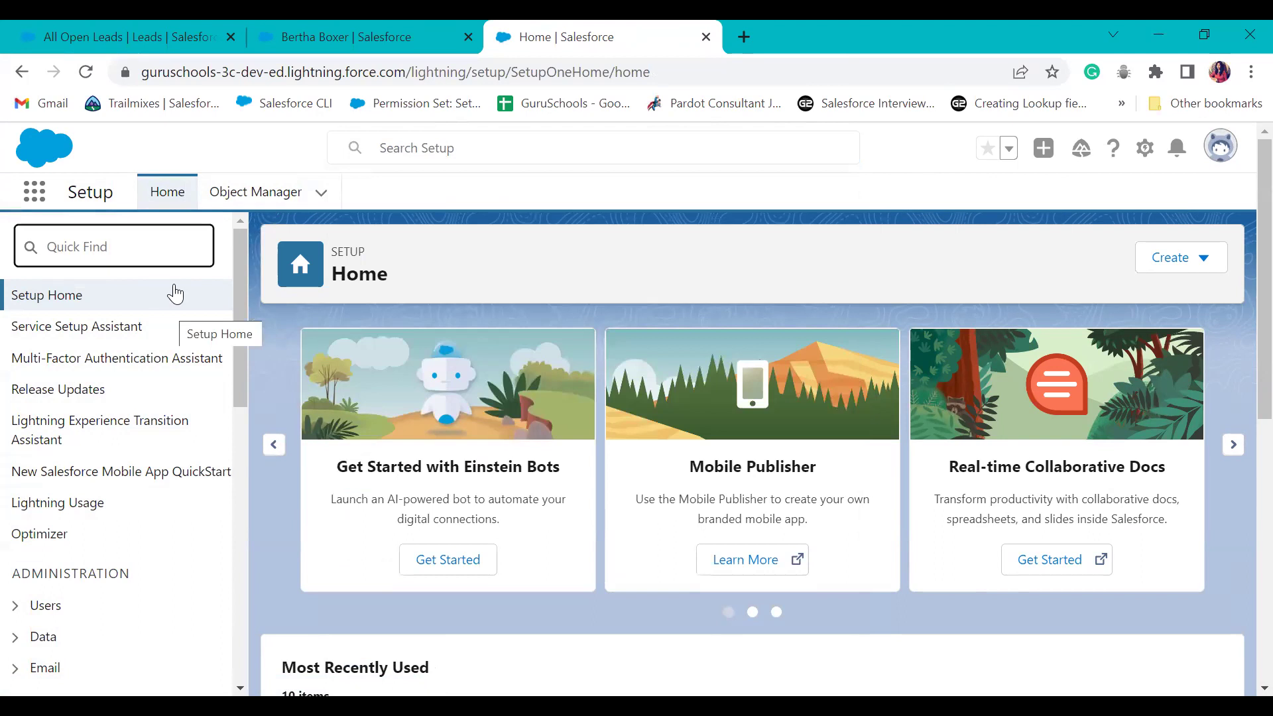
pyautogui.write('co')
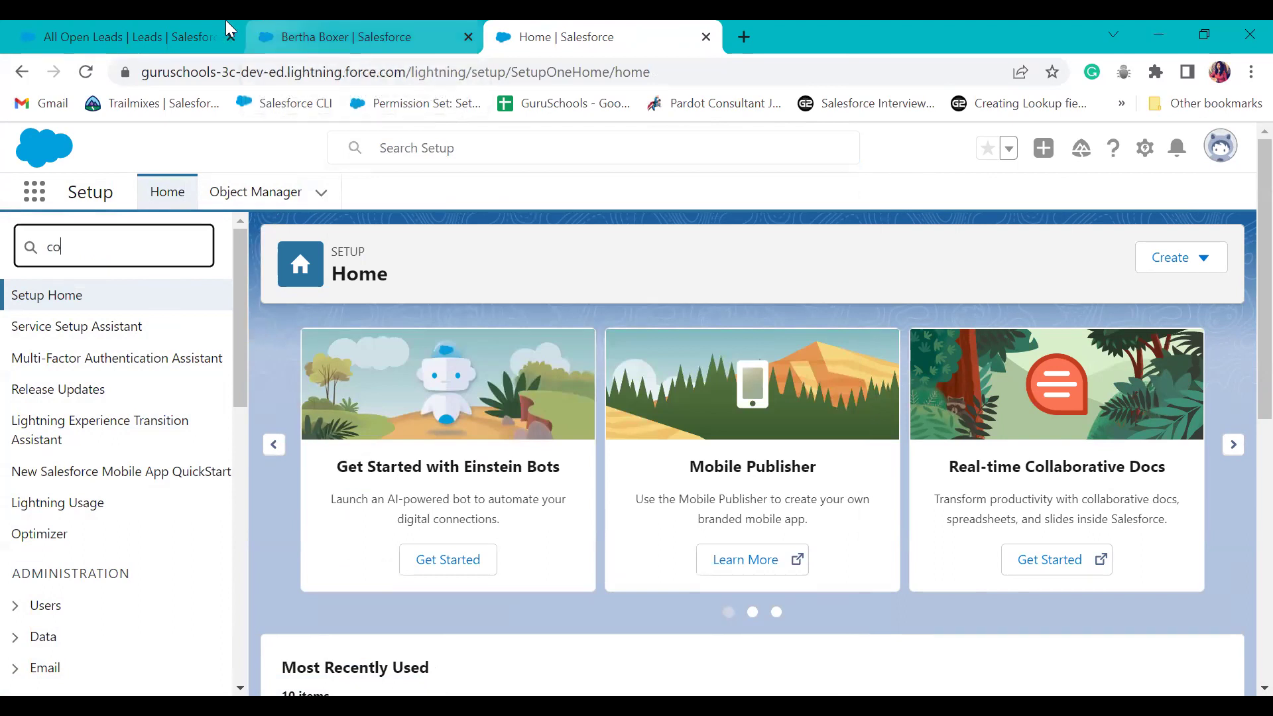
pyautogui.write('mapny')
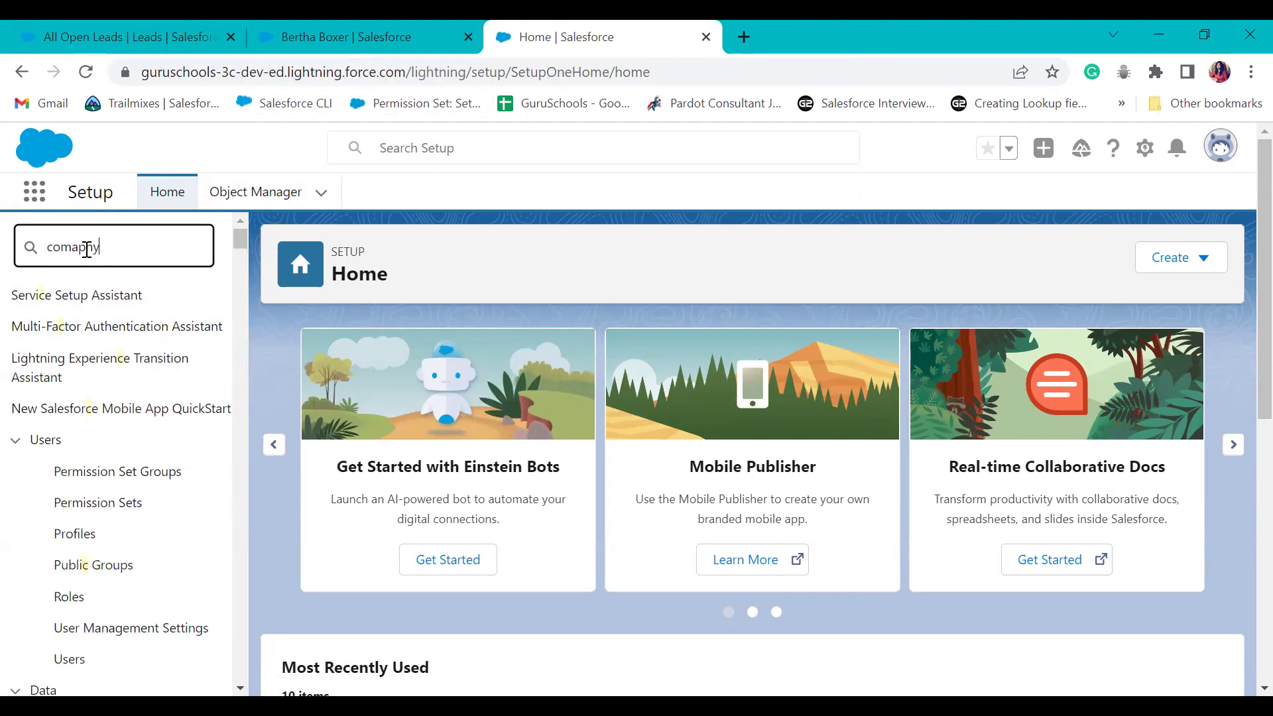
pyautogui.press('BackSpace')
pyautogui.press('BackSpace')
pyautogui.write('any')
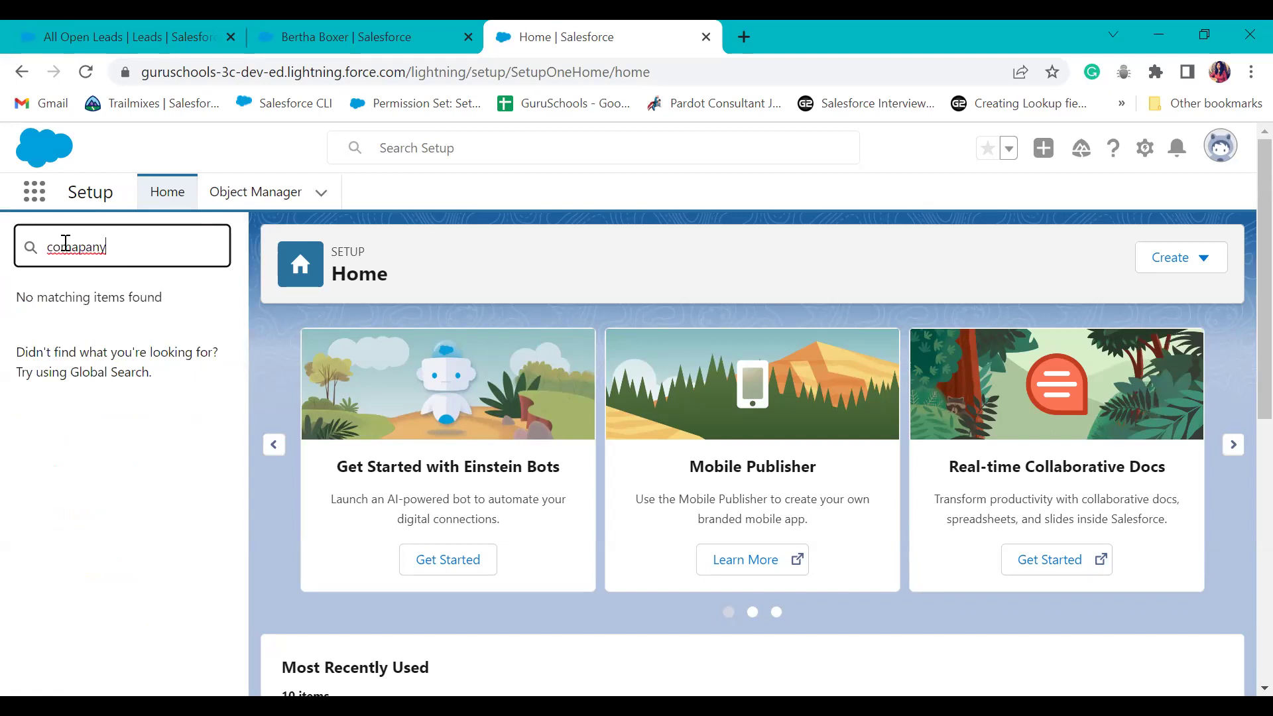
pyautogui.click(74, 246)
pyautogui.press('BackSpace')
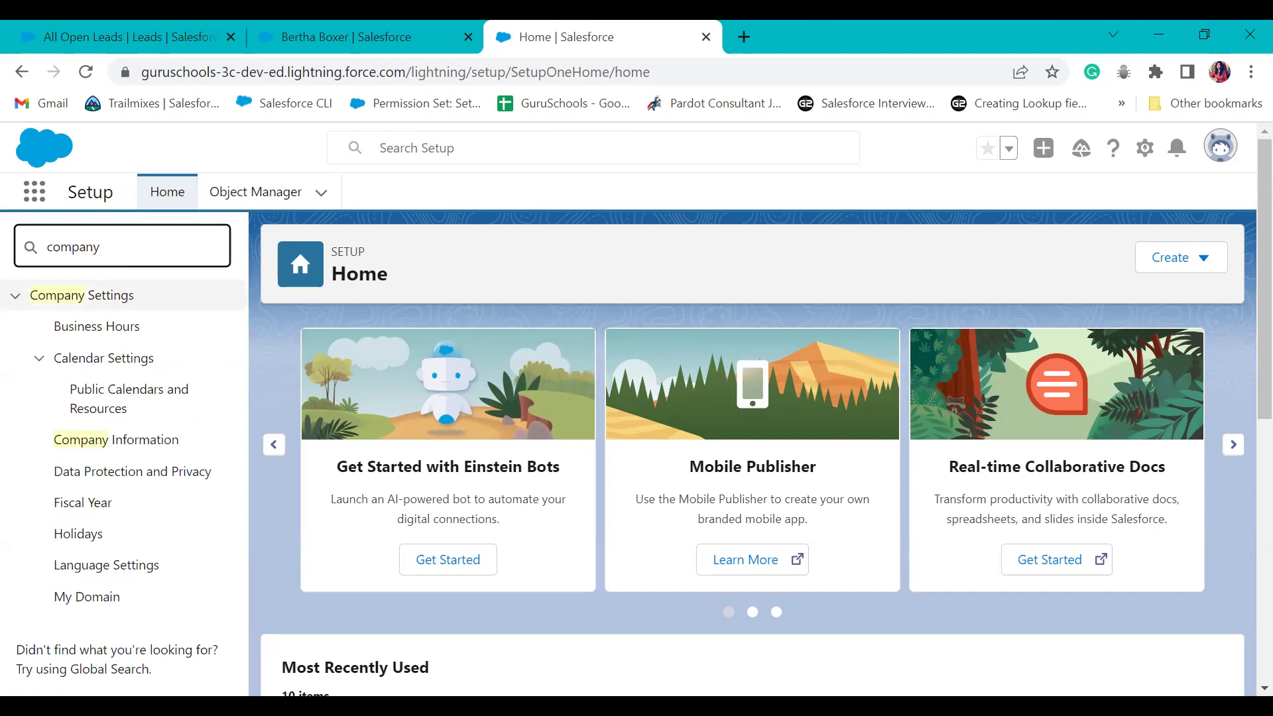
# Step: Open Company Information and highlight the Address, Default Locale and Default Time Zone details
pyautogui.click(116, 439)
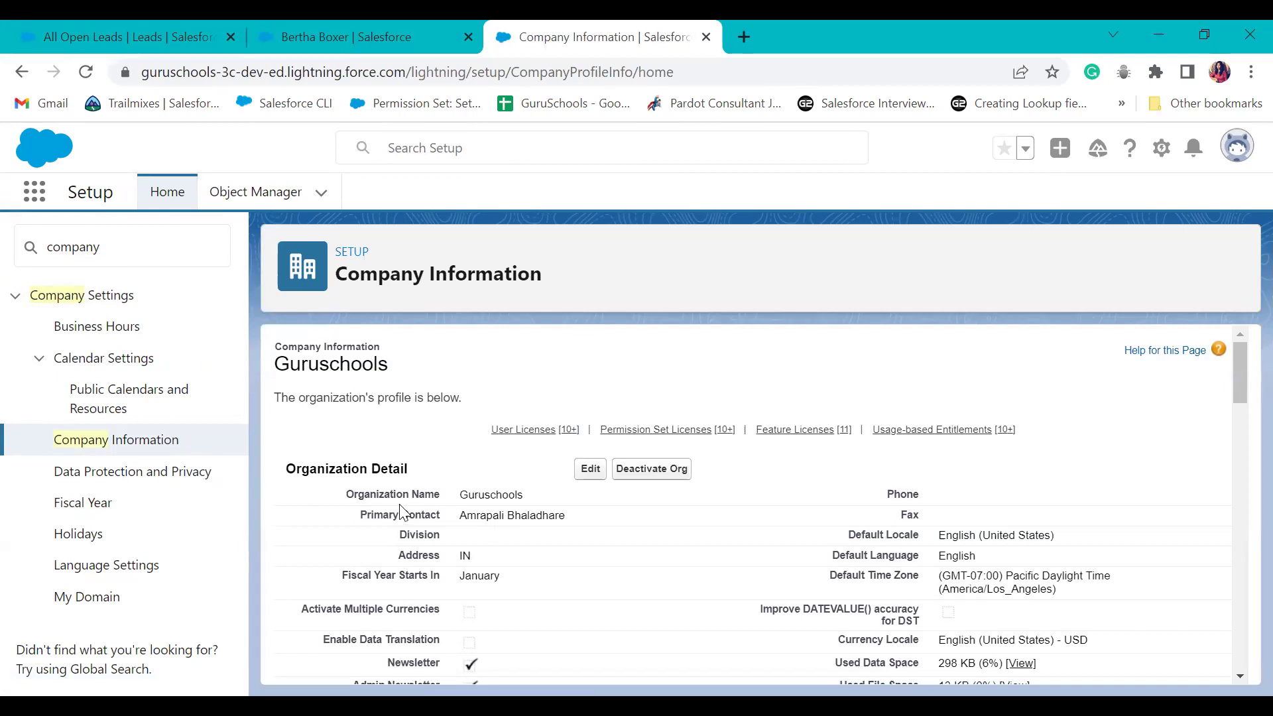
pyautogui.moveTo(375, 494); pyautogui.dragTo(523, 495)
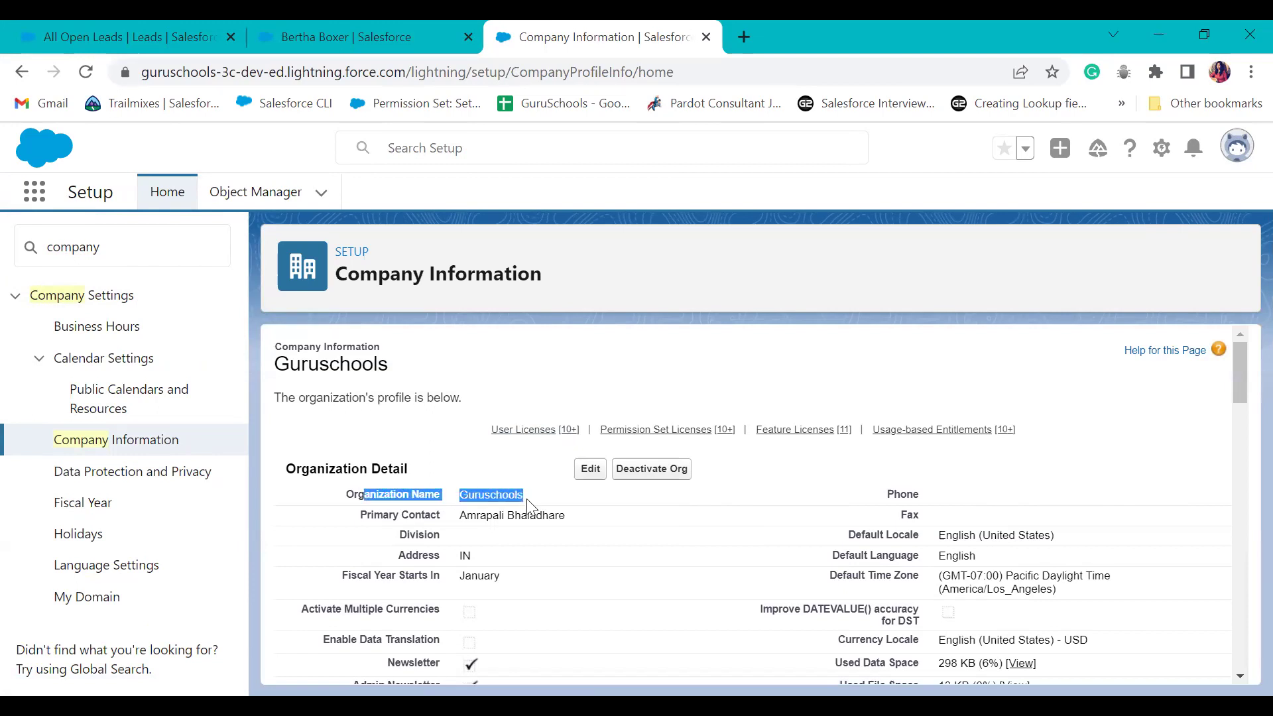
pyautogui.scroll(-1, 636, 405)
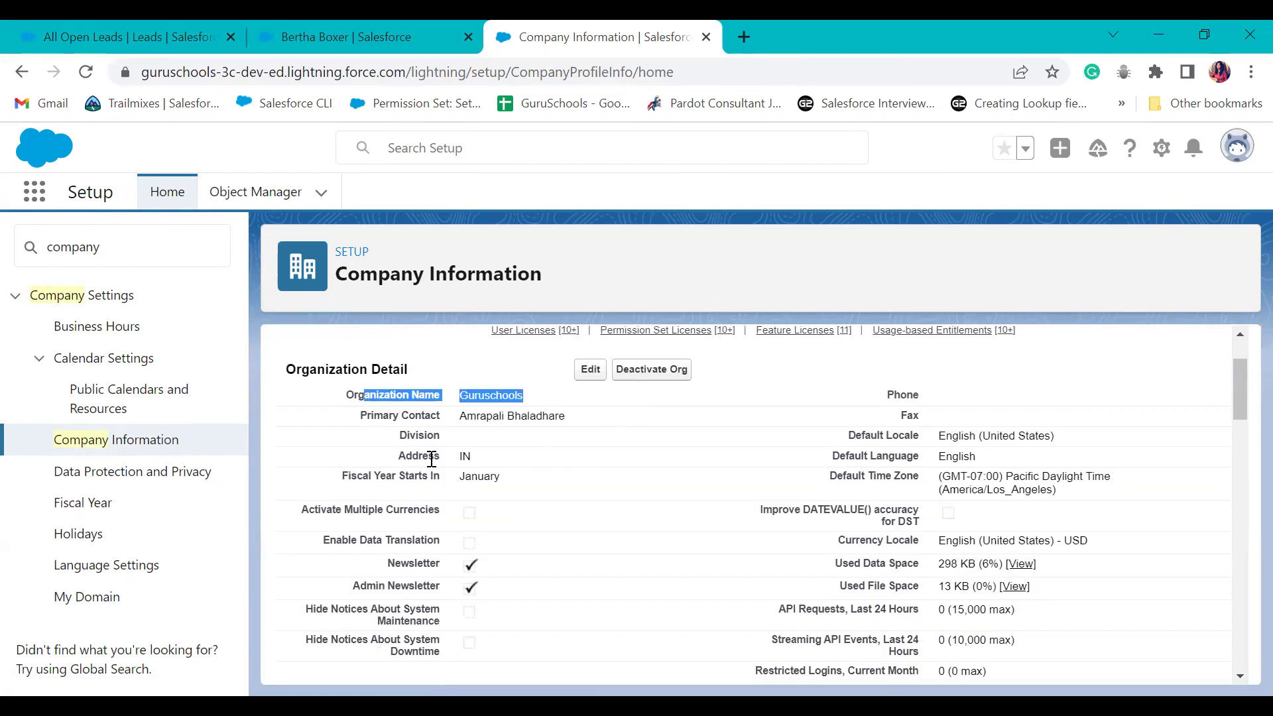
pyautogui.moveTo(429, 456); pyautogui.dragTo(484, 464)
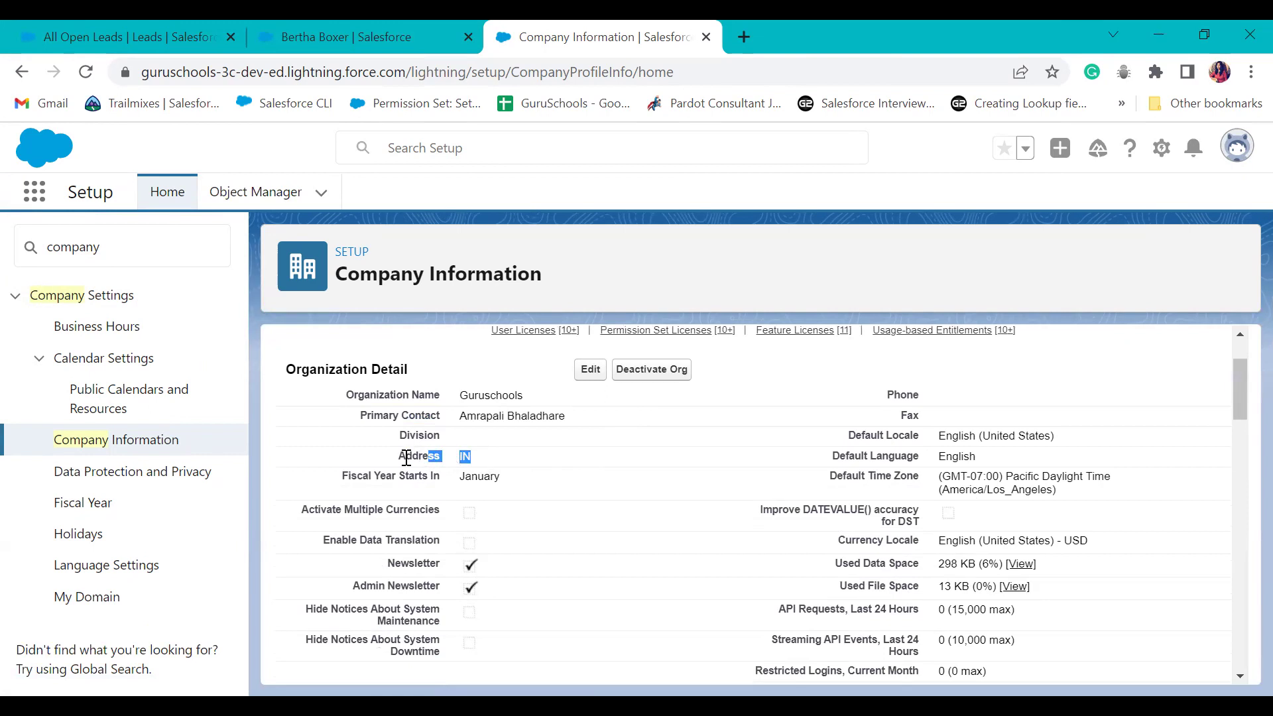
pyautogui.tripleClick(454, 455)
pyautogui.moveTo(824, 438); pyautogui.dragTo(1134, 449)
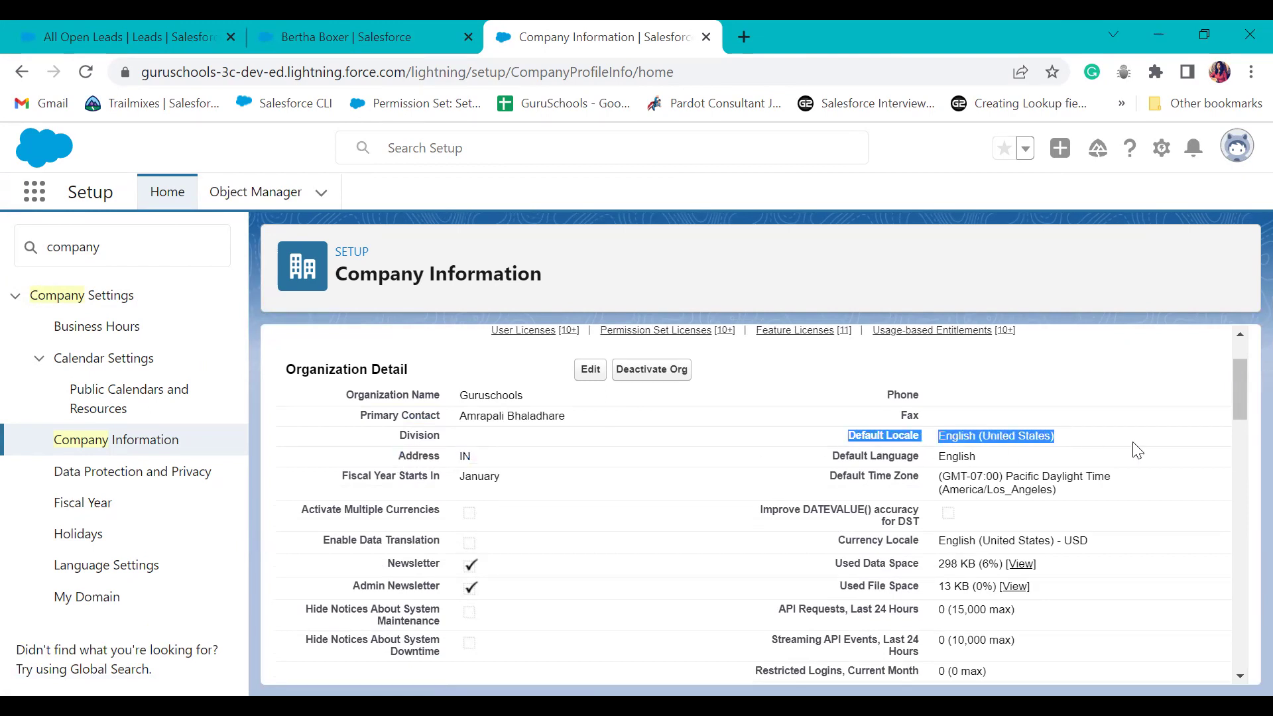
pyautogui.moveTo(827, 491); pyautogui.dragTo(1163, 509)
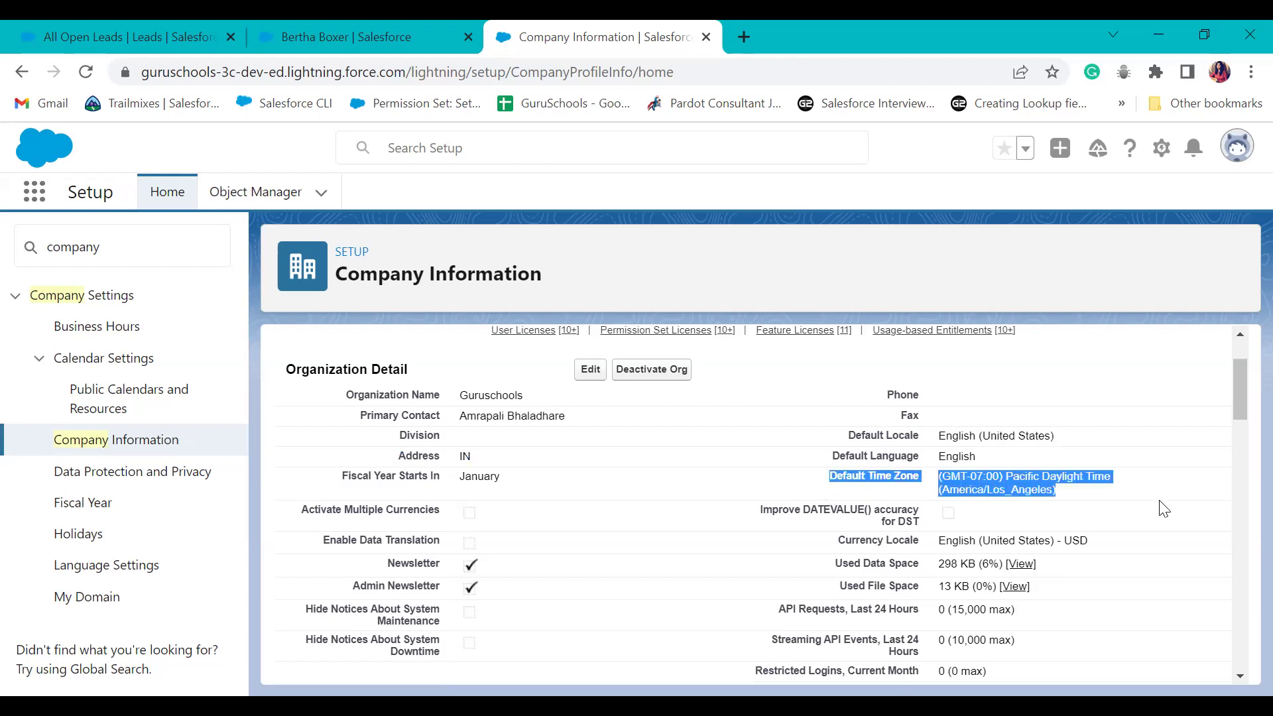
# Step: Highlight the Organization Edition, Organization ID and Instance AP26 rows
pyautogui.scroll(-2, 1163, 509)
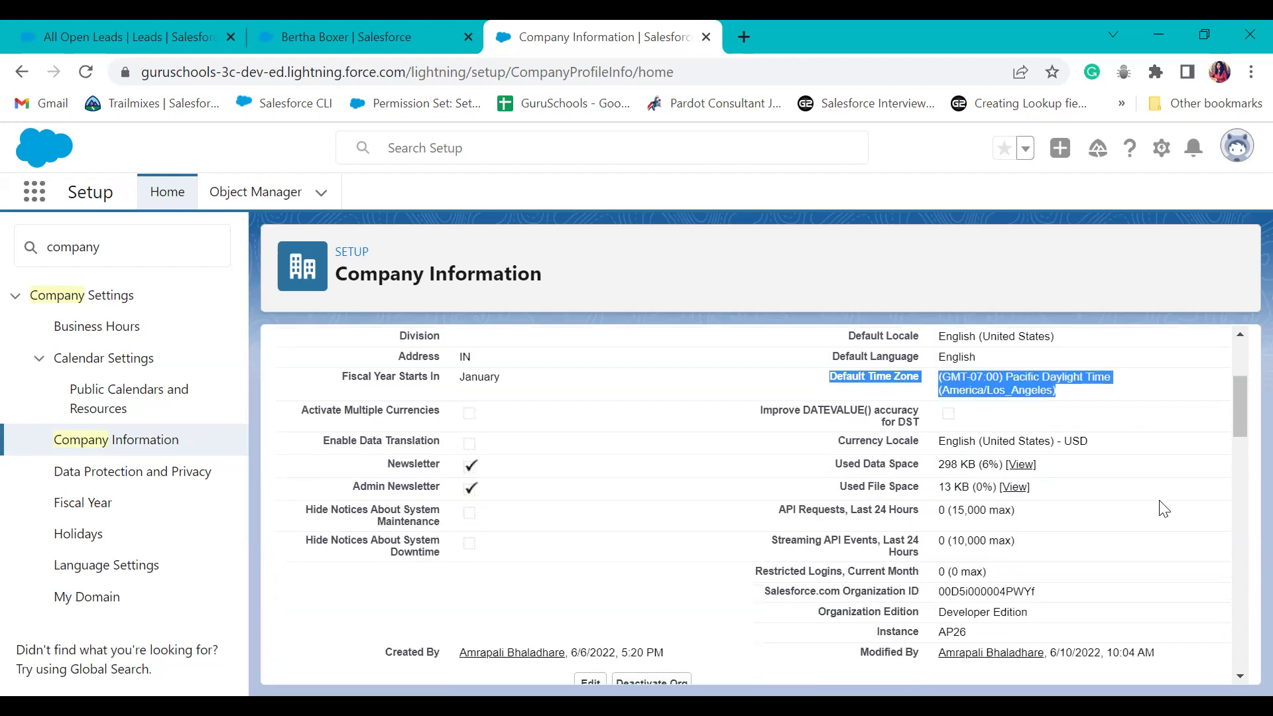
pyautogui.moveTo(779, 615); pyautogui.dragTo(1058, 615)
pyautogui.moveTo(754, 603); pyautogui.dragTo(1079, 596)
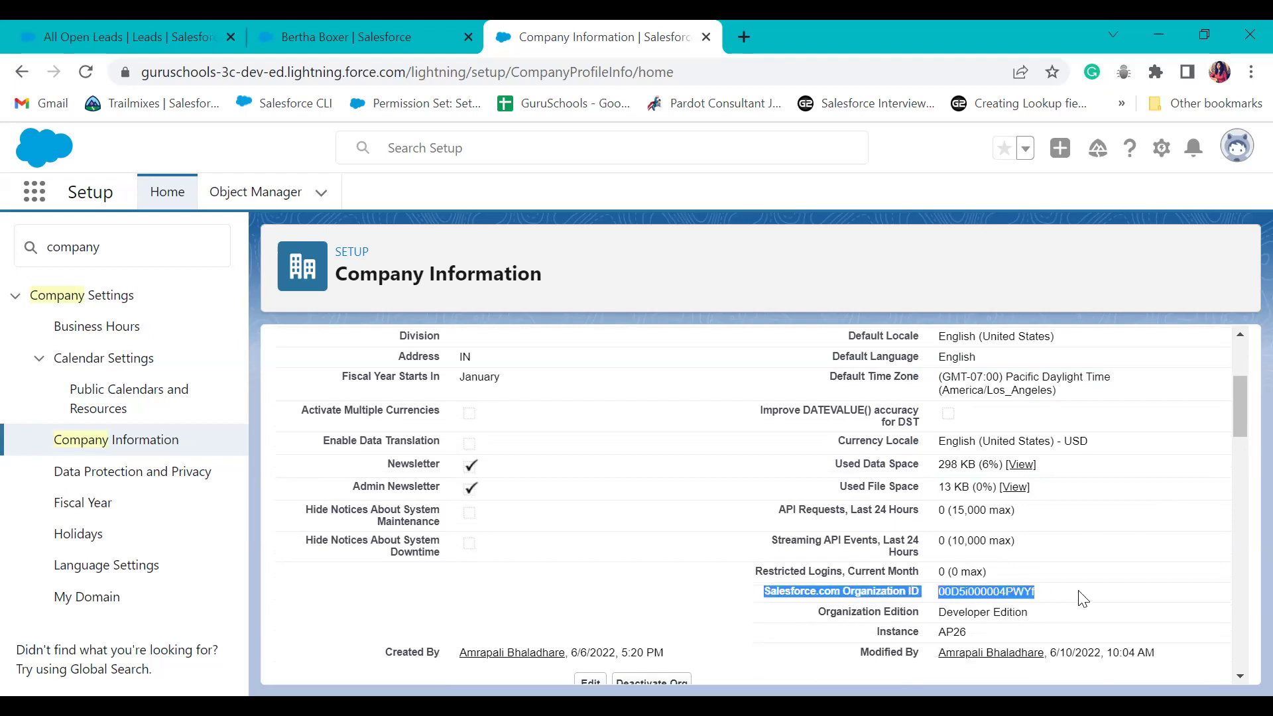
pyautogui.click(1082, 599)
pyautogui.moveTo(876, 624); pyautogui.dragTo(1102, 631)
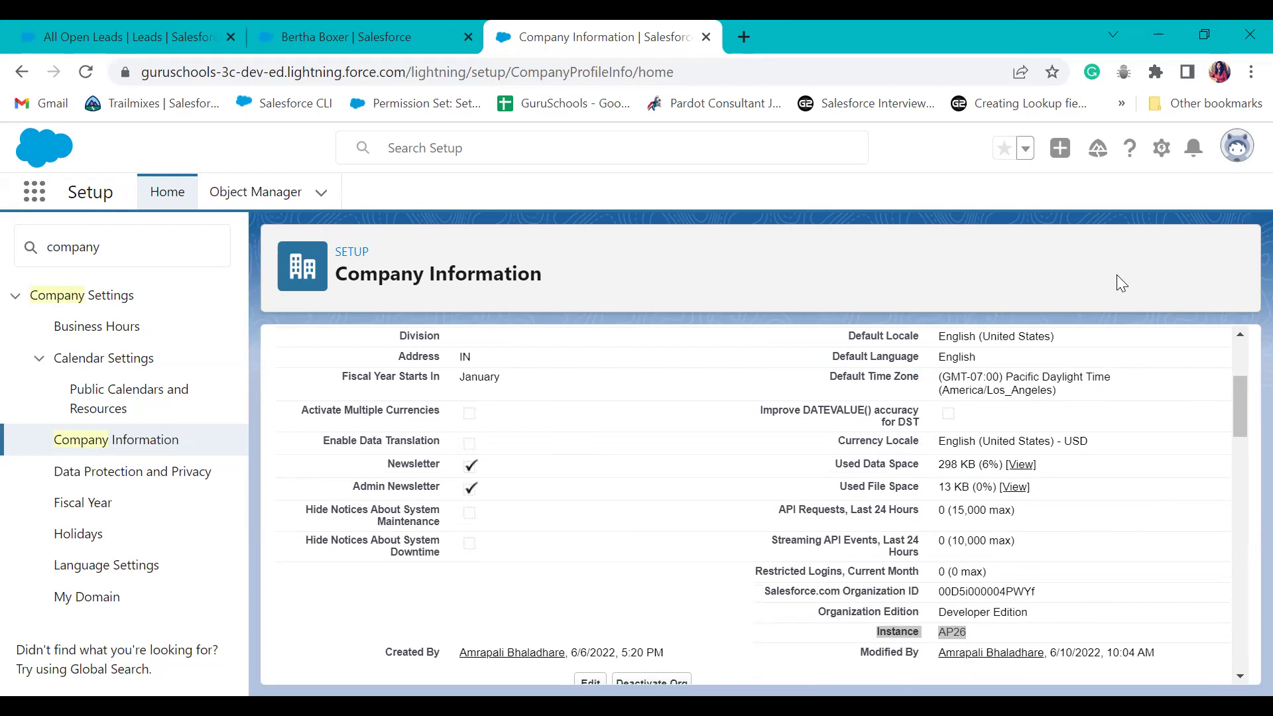
# Step: Select the Organization ID value and label repeatedly to point it out, bringing up copy options
pyautogui.moveTo(935, 592); pyautogui.dragTo(1046, 600)
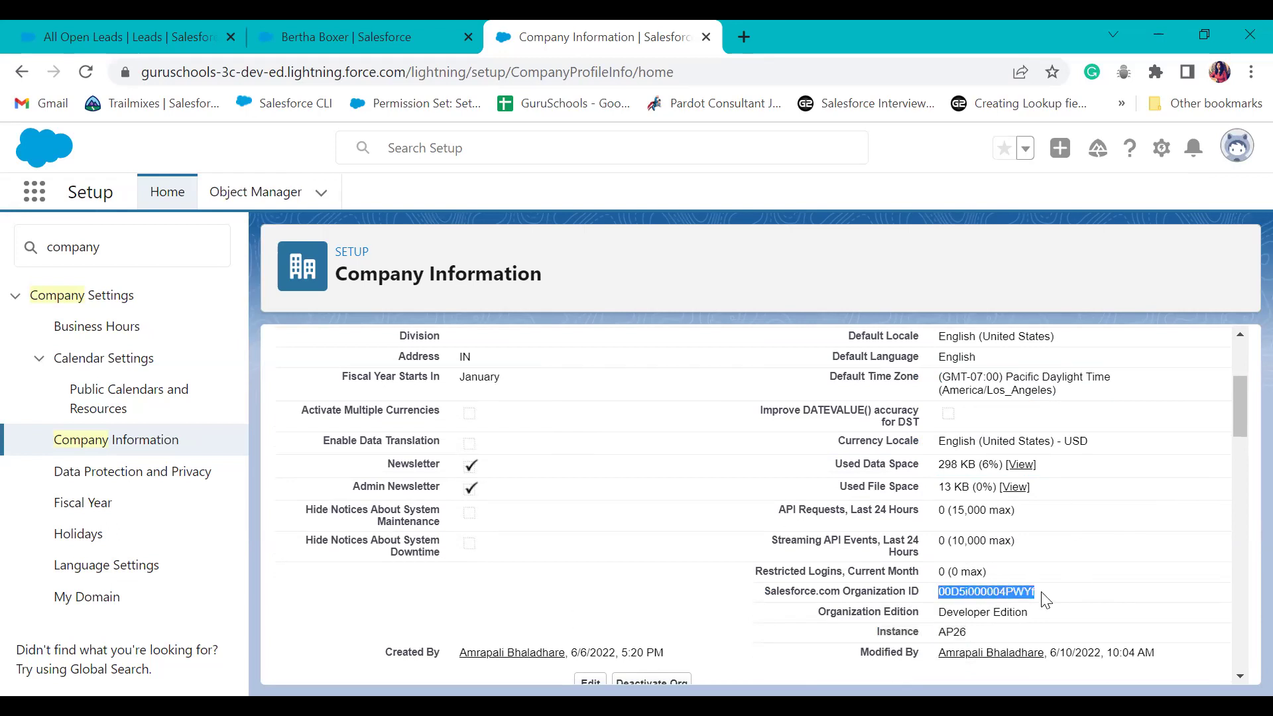
pyautogui.click(1046, 600)
pyautogui.moveTo(916, 592); pyautogui.dragTo(1058, 597)
pyautogui.moveTo(757, 594); pyautogui.dragTo(1090, 596)
pyautogui.click(1089, 597)
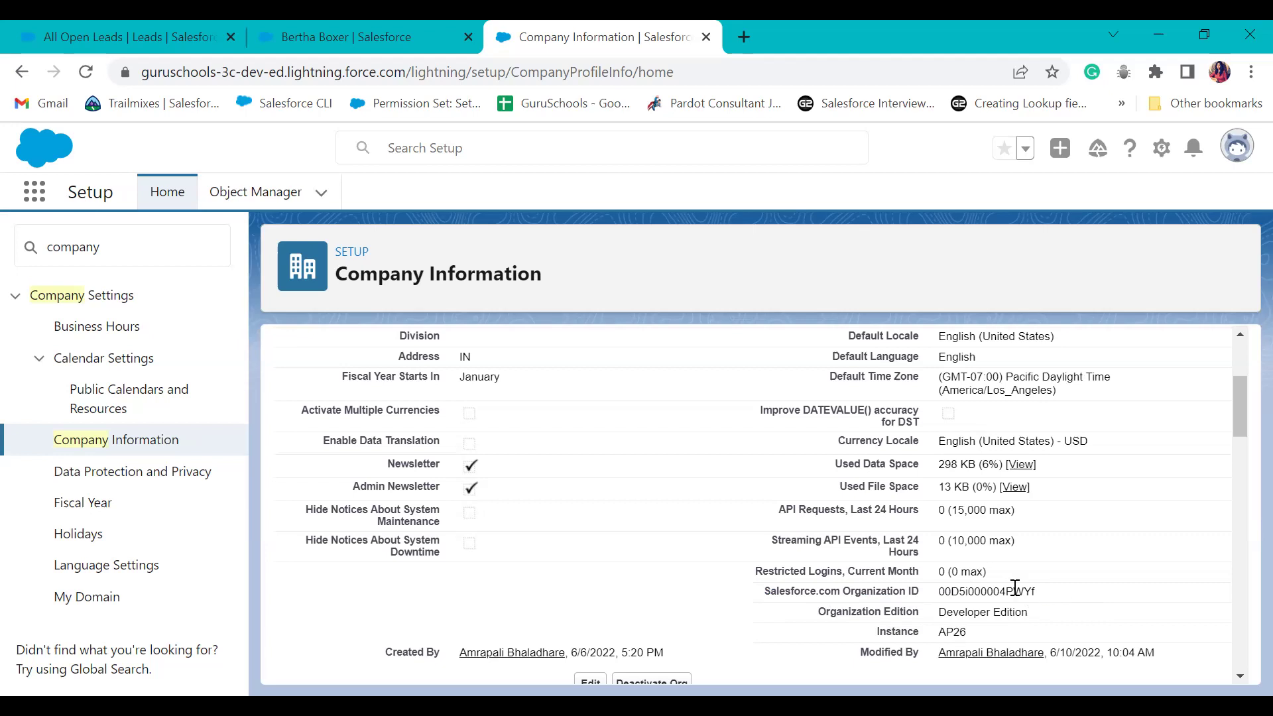
pyautogui.doubleClick(1006, 588)
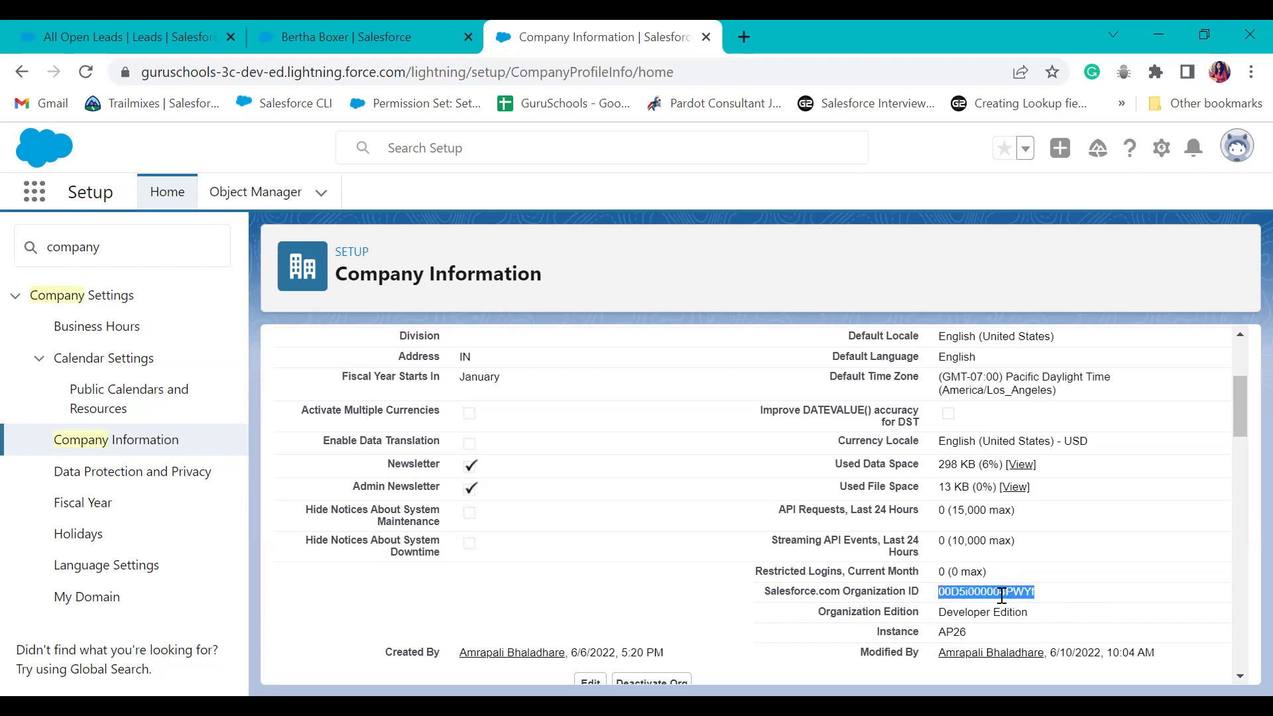
pyautogui.rightClick(1007, 588)
pyautogui.click(861, 599)
pyautogui.moveTo(861, 597); pyautogui.dragTo(1052, 600)
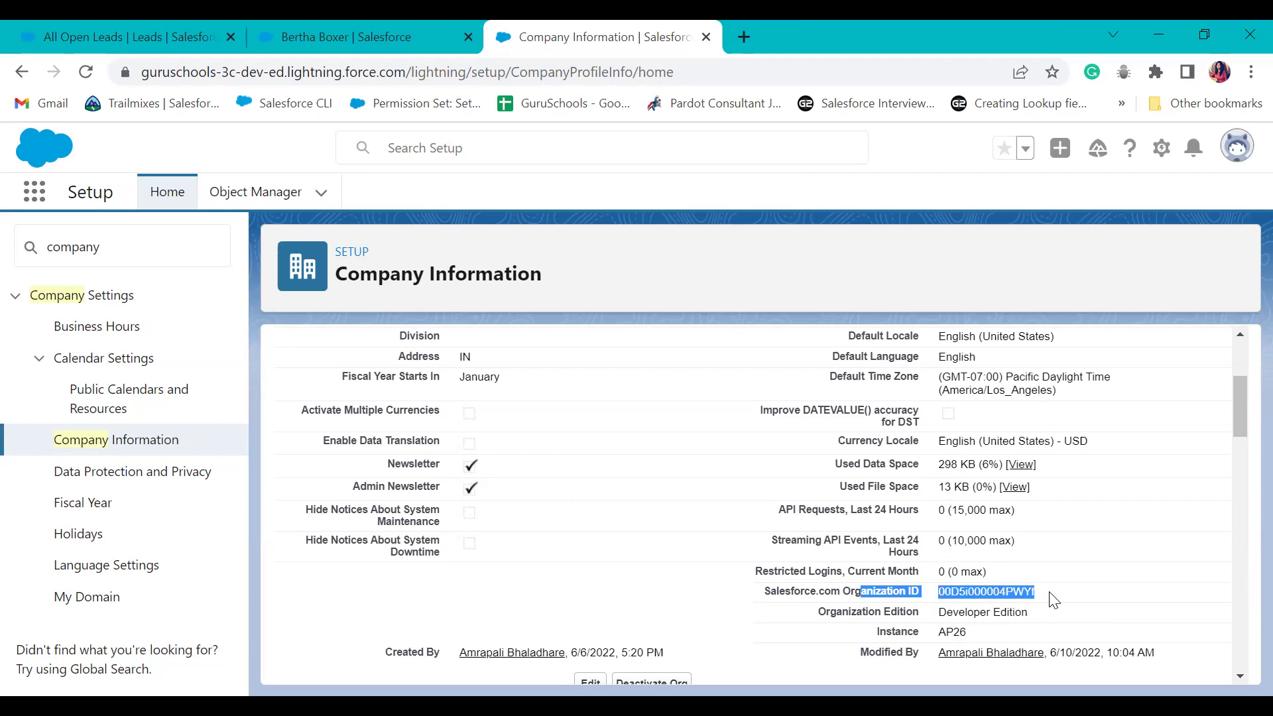
pyautogui.click(1054, 599)
# Step: Scroll to the User Licenses table and highlight its headings and the Salesforce license row
pyautogui.scroll(2, 755, 341)
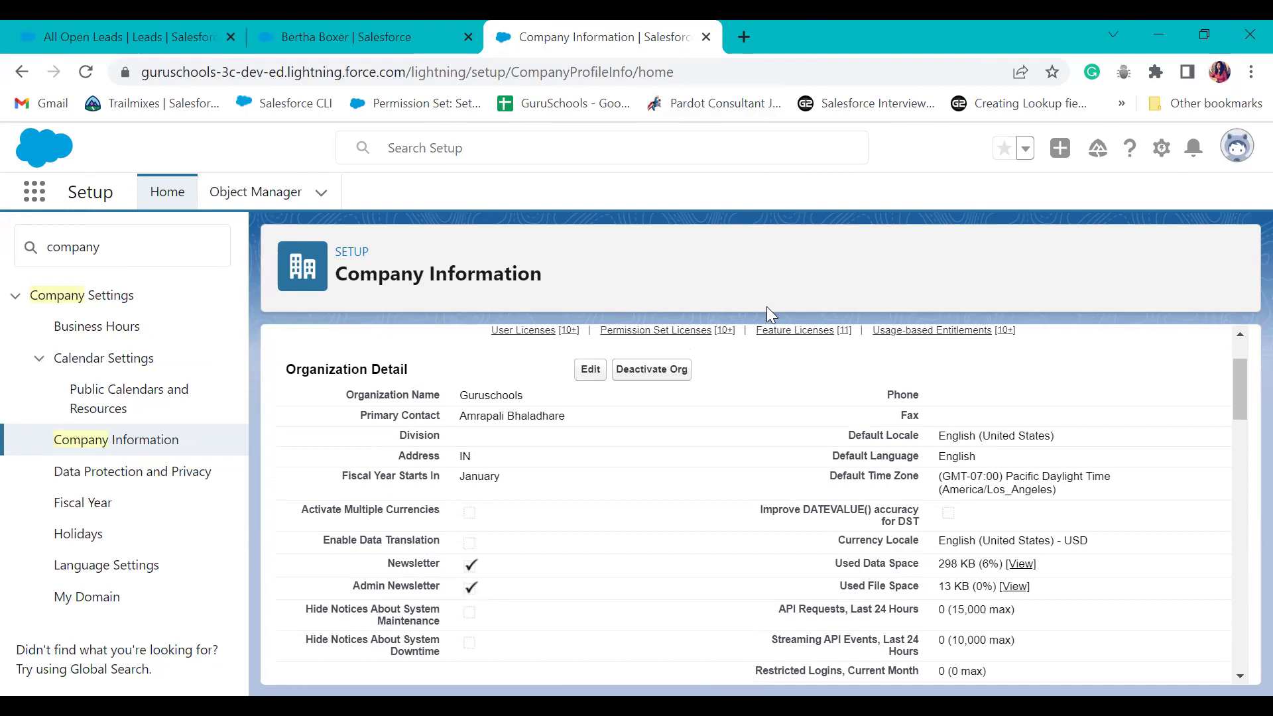
pyautogui.scroll(2, 1094, 506)
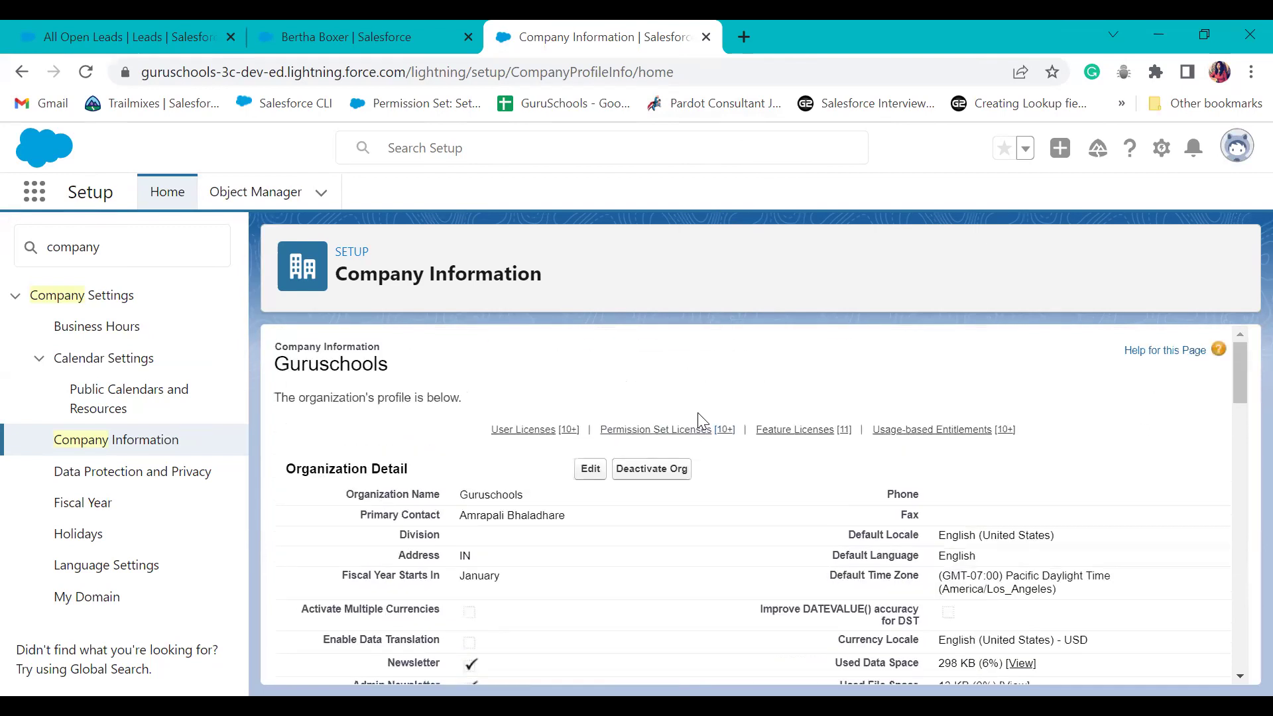
pyautogui.scroll(-6, 943, 583)
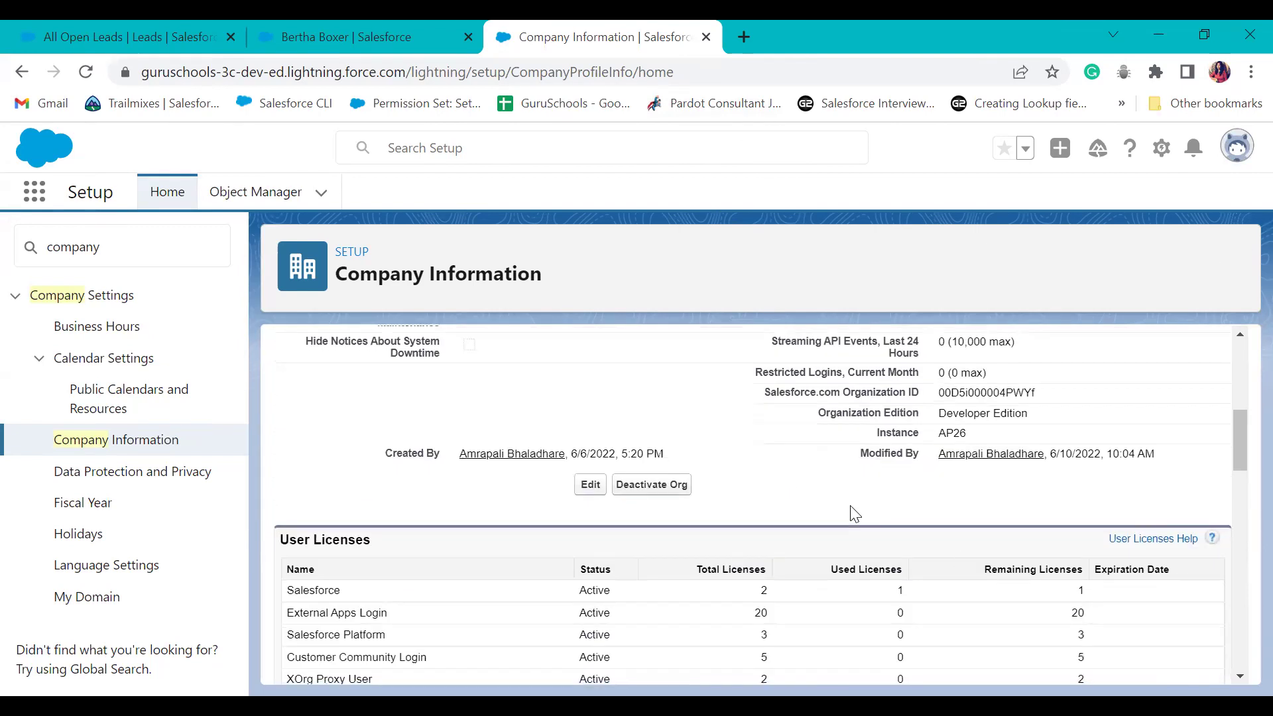
pyautogui.scroll(-1, 855, 514)
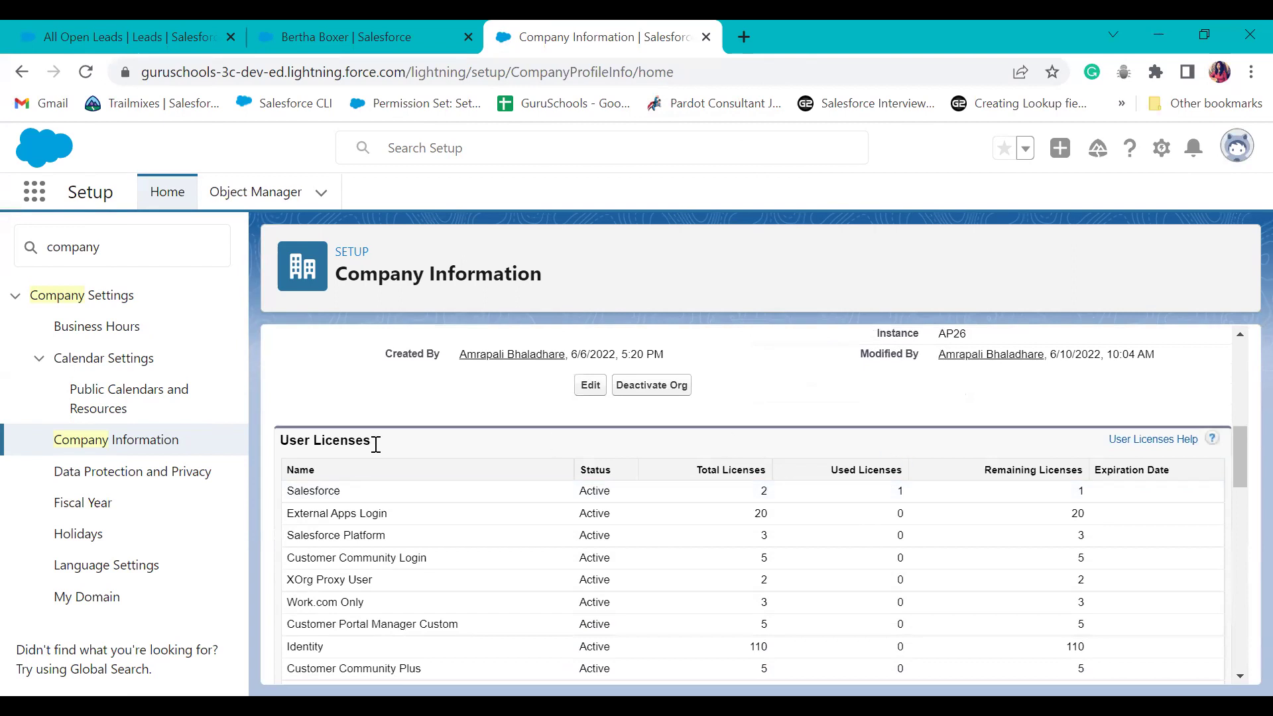
pyautogui.scroll(-1, 375, 444)
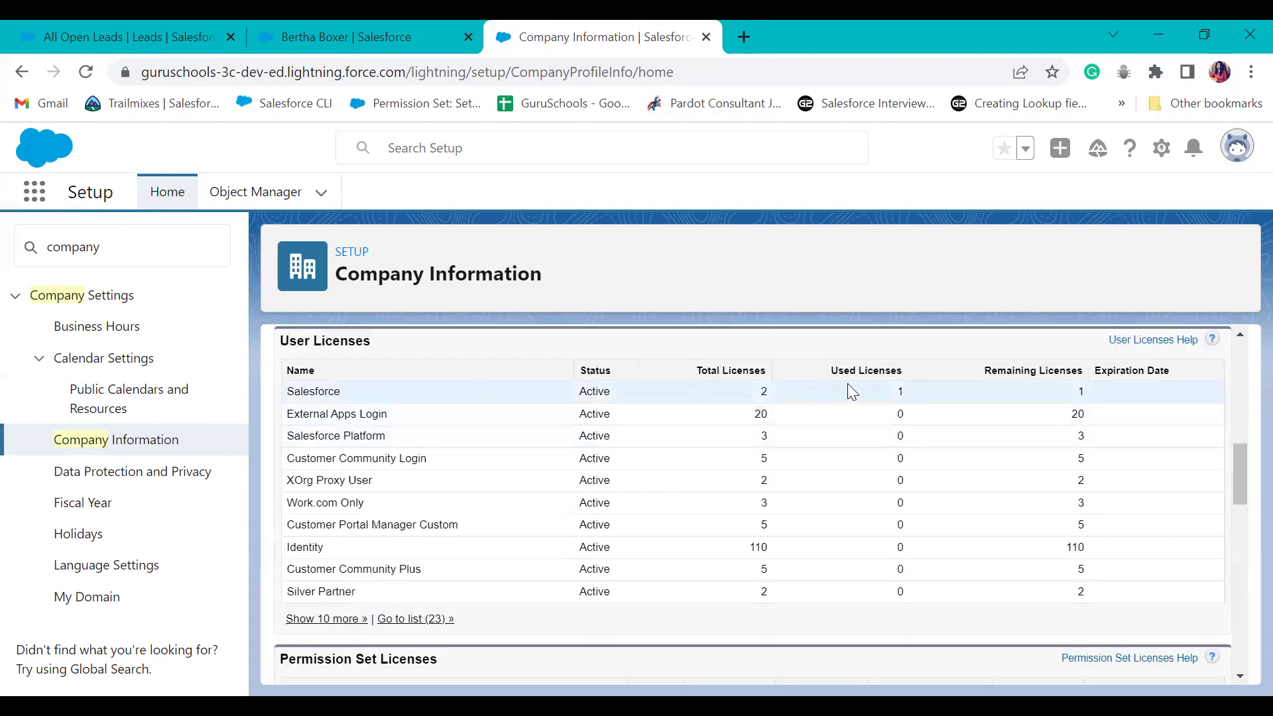
pyautogui.moveTo(375, 325); pyautogui.dragTo(344, 397)
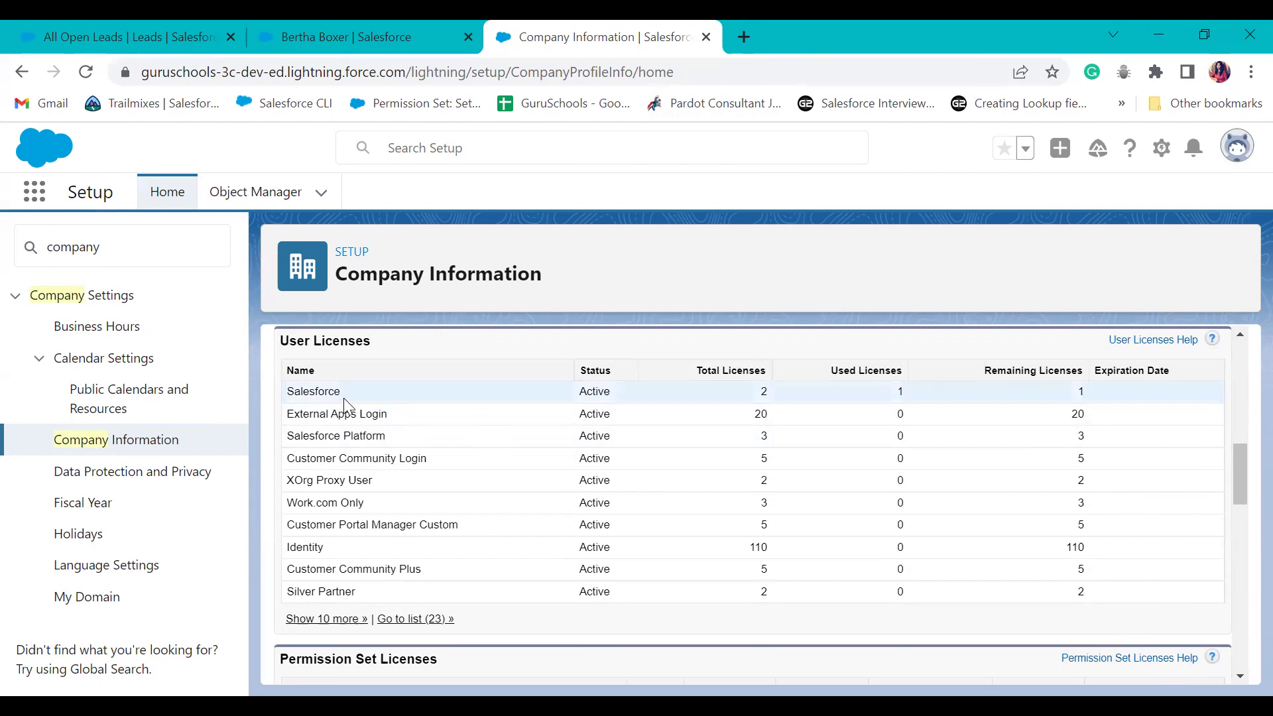
pyautogui.click(306, 395)
pyautogui.moveTo(285, 397); pyautogui.dragTo(352, 398)
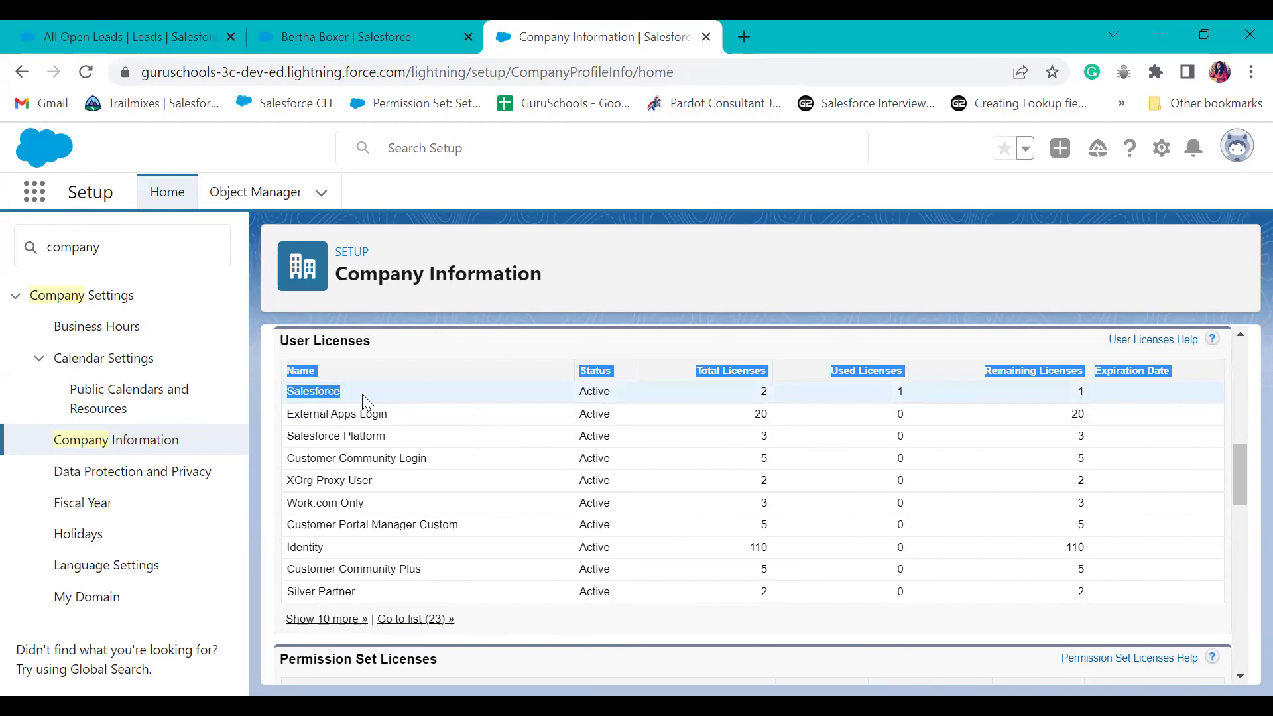
pyautogui.click(754, 389)
pyautogui.click(797, 401)
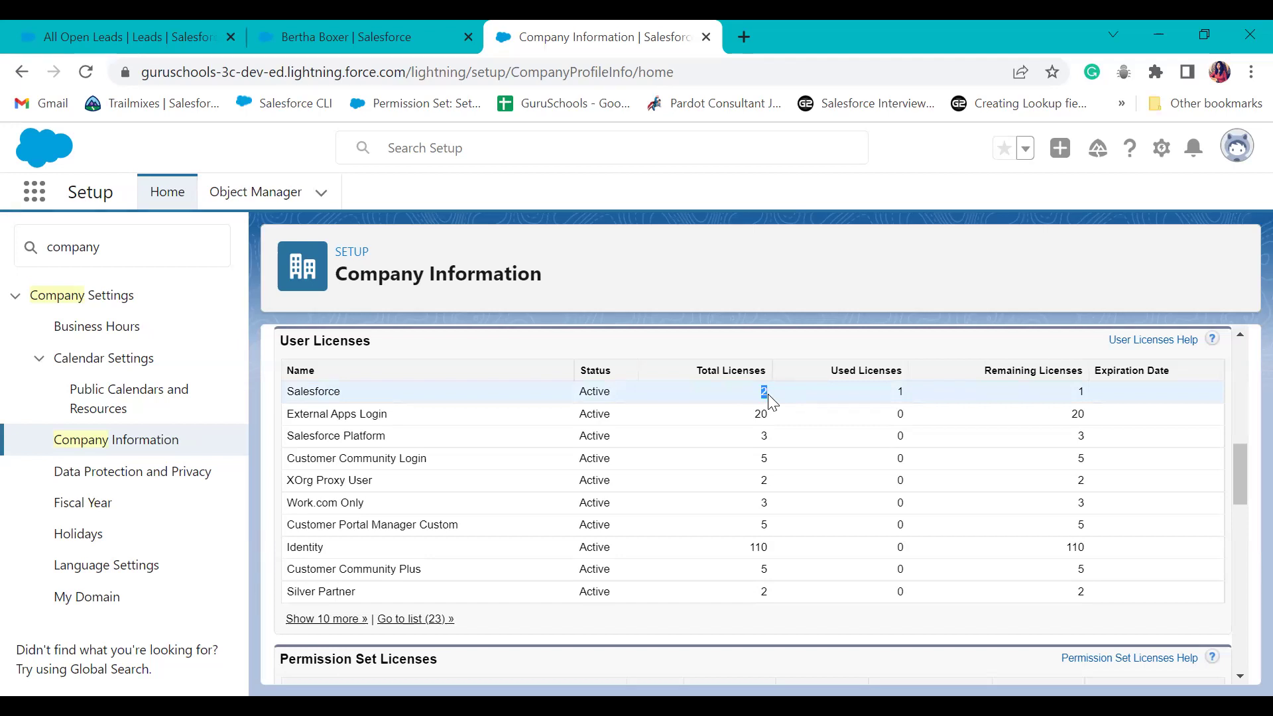
# Step: Highlight the Salesforce license's total of 2 and used count of 1
pyautogui.moveTo(366, 400); pyautogui.dragTo(265, 392)
pyautogui.click(424, 390)
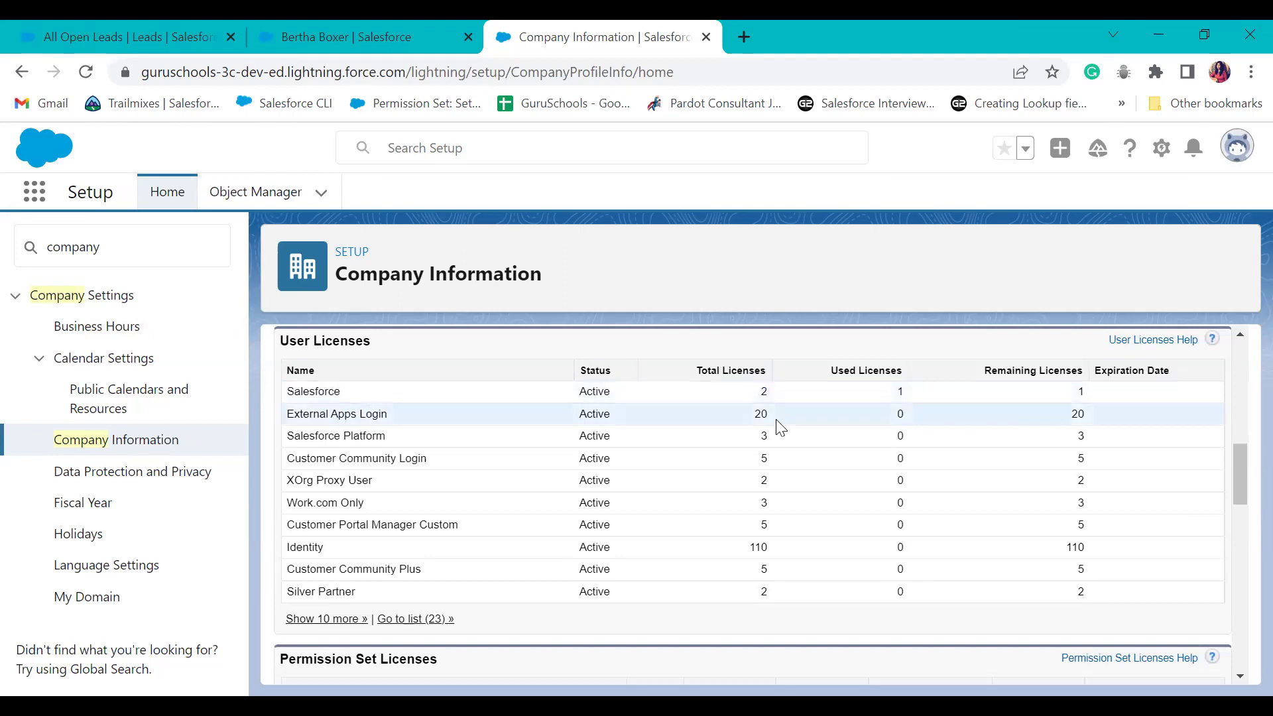
pyautogui.moveTo(753, 401); pyautogui.dragTo(771, 400)
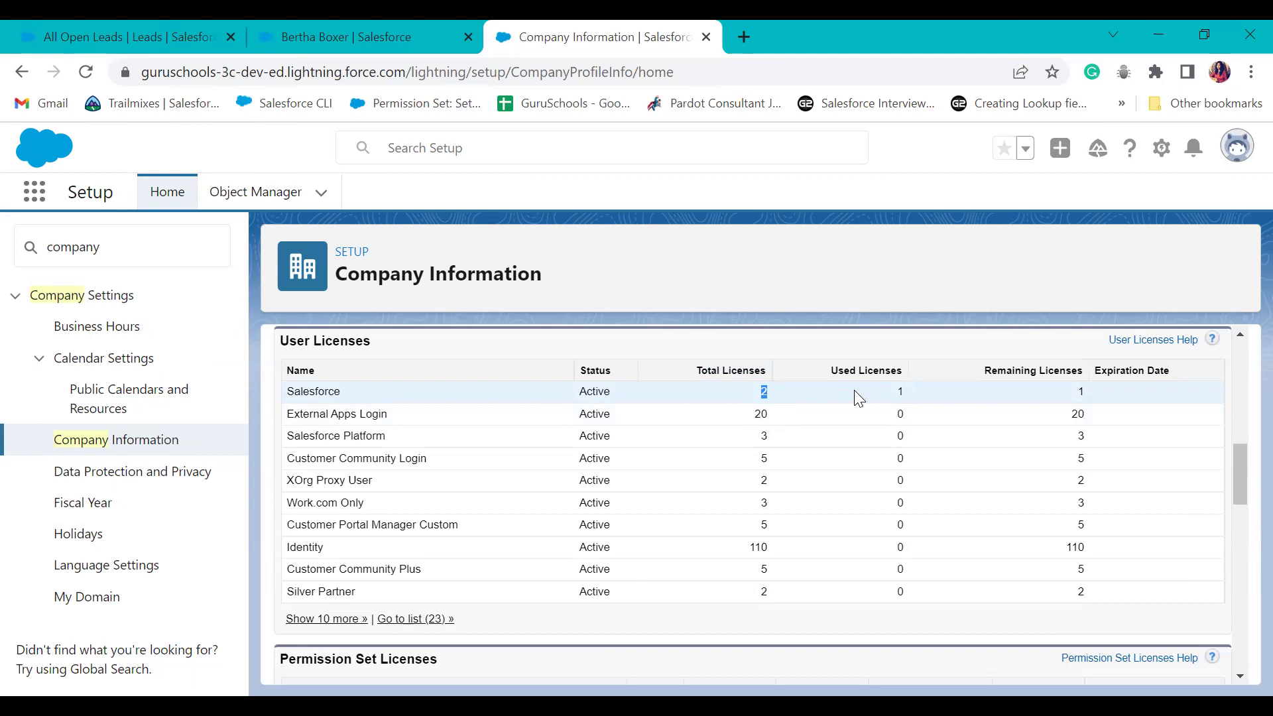
pyautogui.click(894, 393)
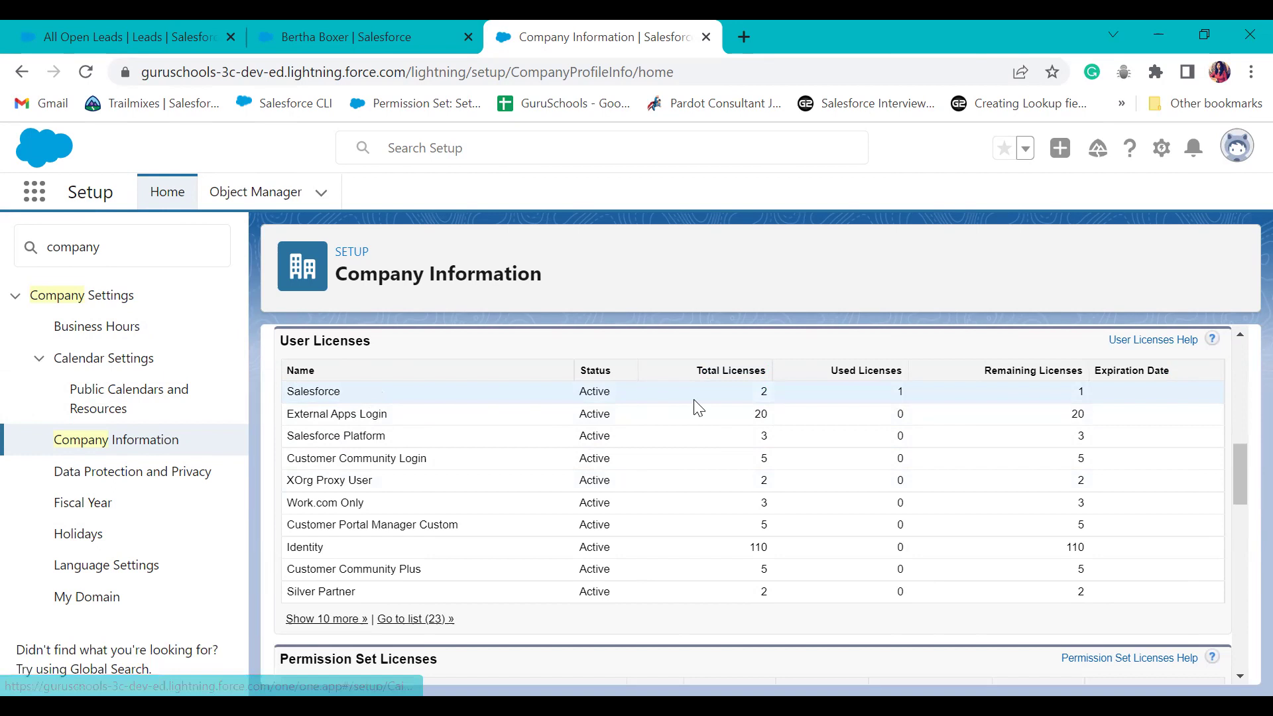
pyautogui.moveTo(339, 391); pyautogui.dragTo(270, 401)
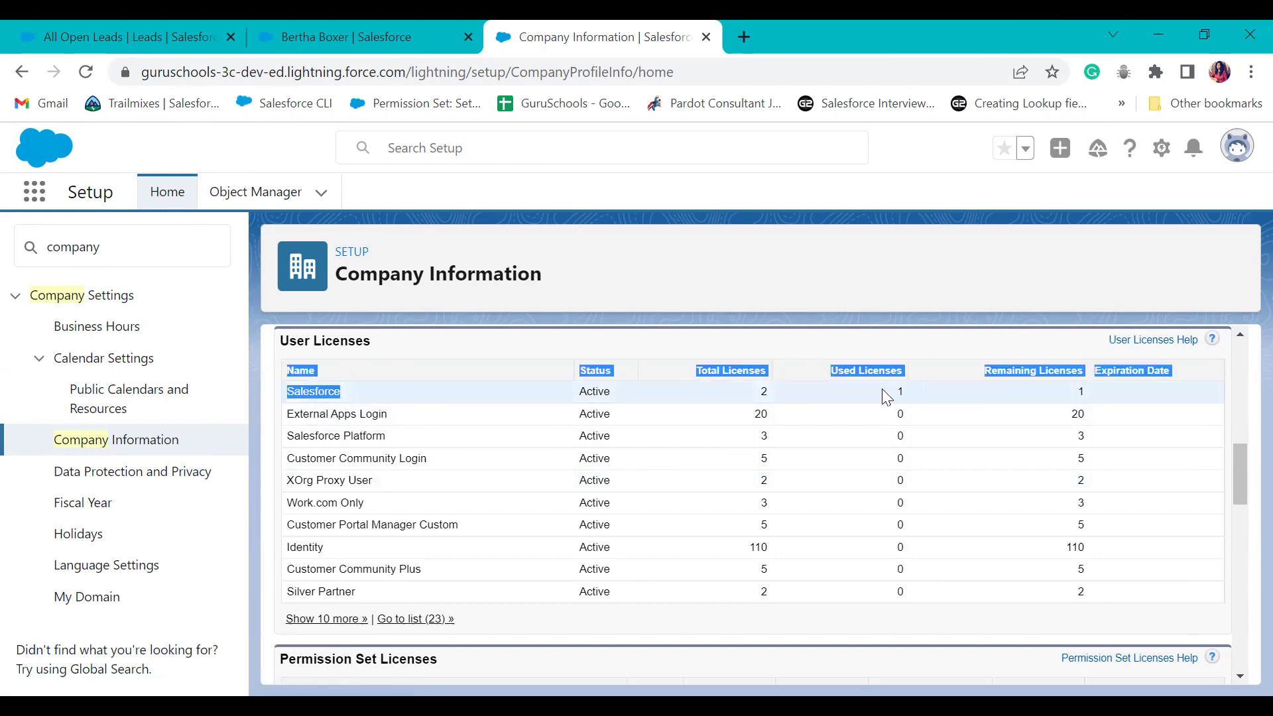
pyautogui.moveTo(879, 390); pyautogui.dragTo(917, 391)
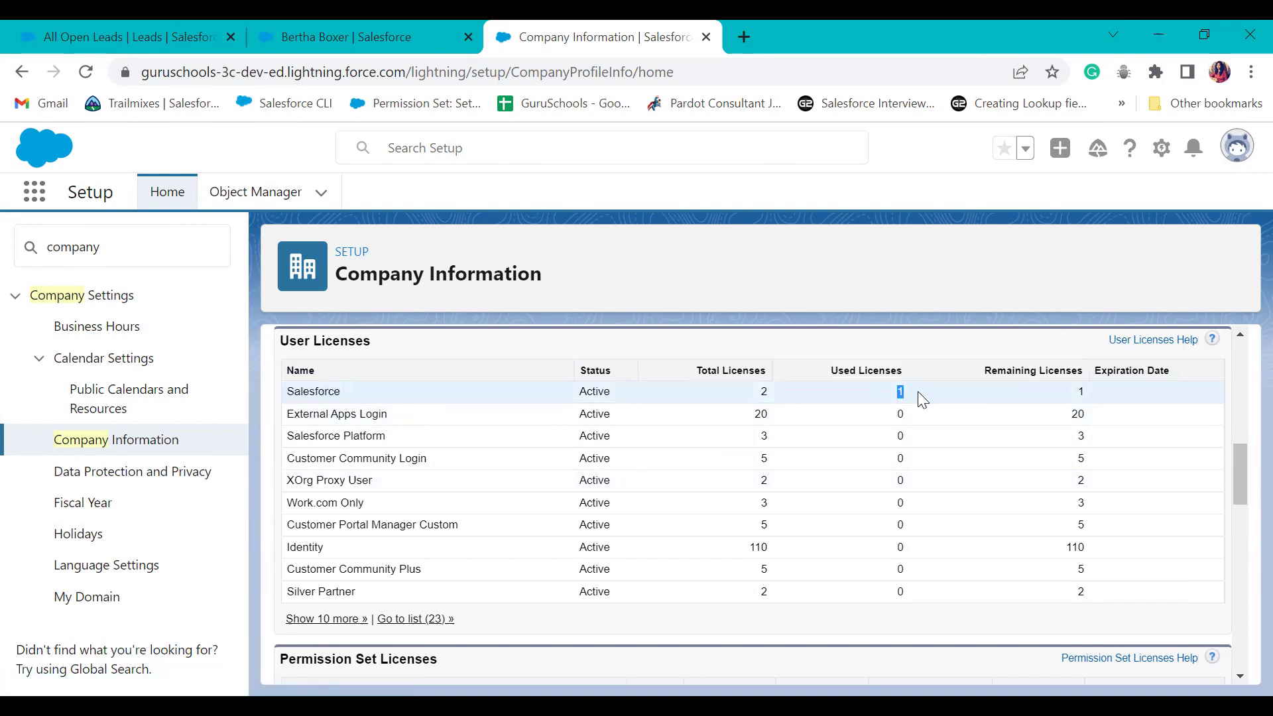
pyautogui.click(1076, 394)
pyautogui.moveTo(758, 392); pyautogui.dragTo(1114, 395)
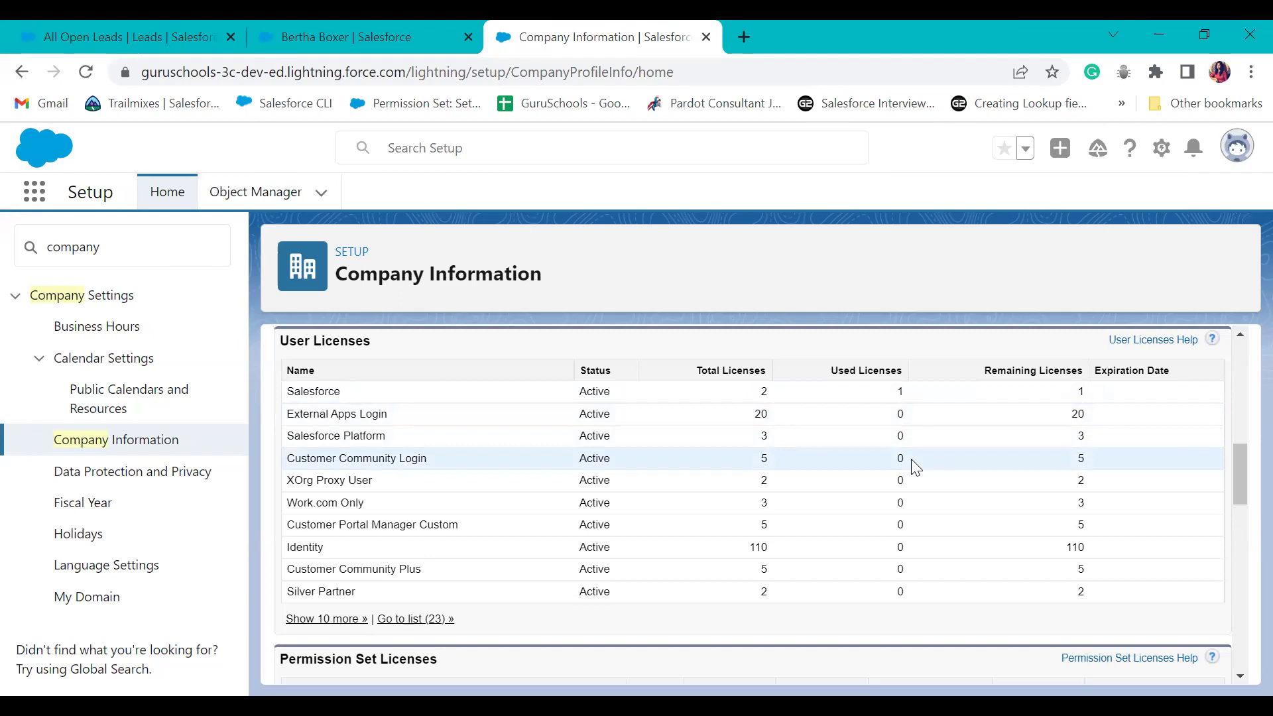
# Step: Highlight the fiscal year start, English (United States) locale and time zone in Organization Detail
pyautogui.scroll(4, 915, 466)
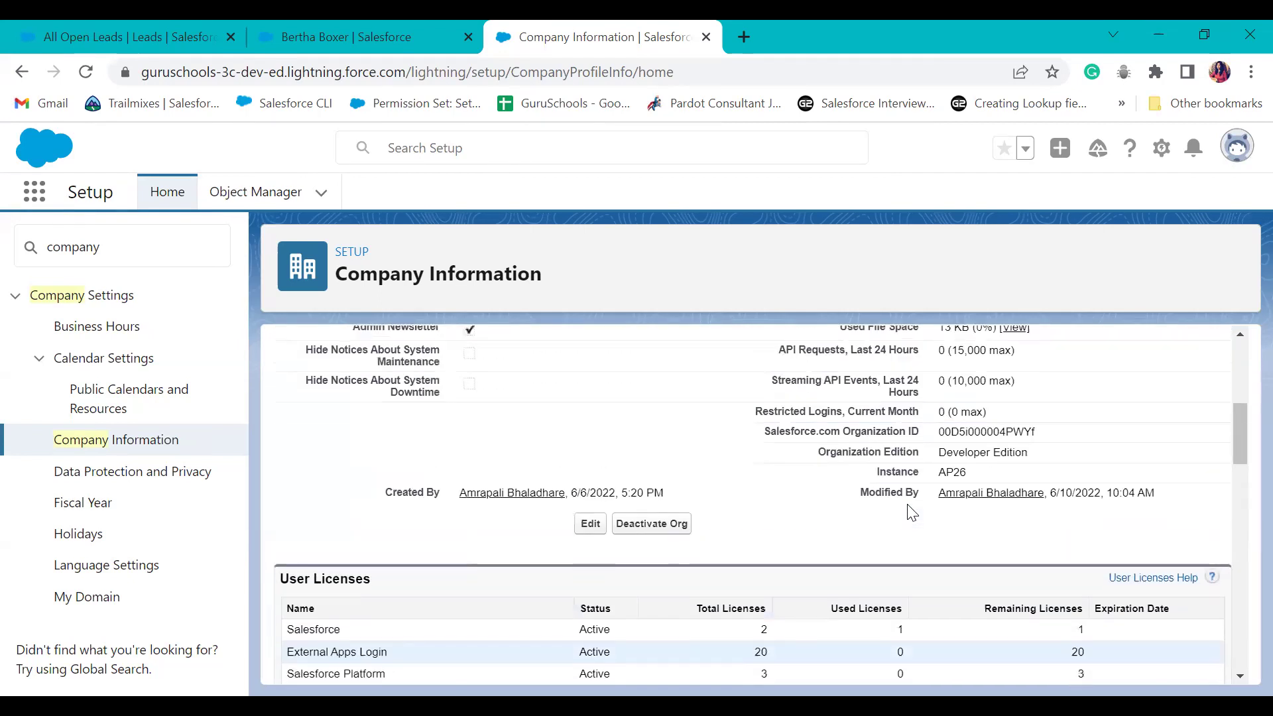
pyautogui.scroll(6, 912, 513)
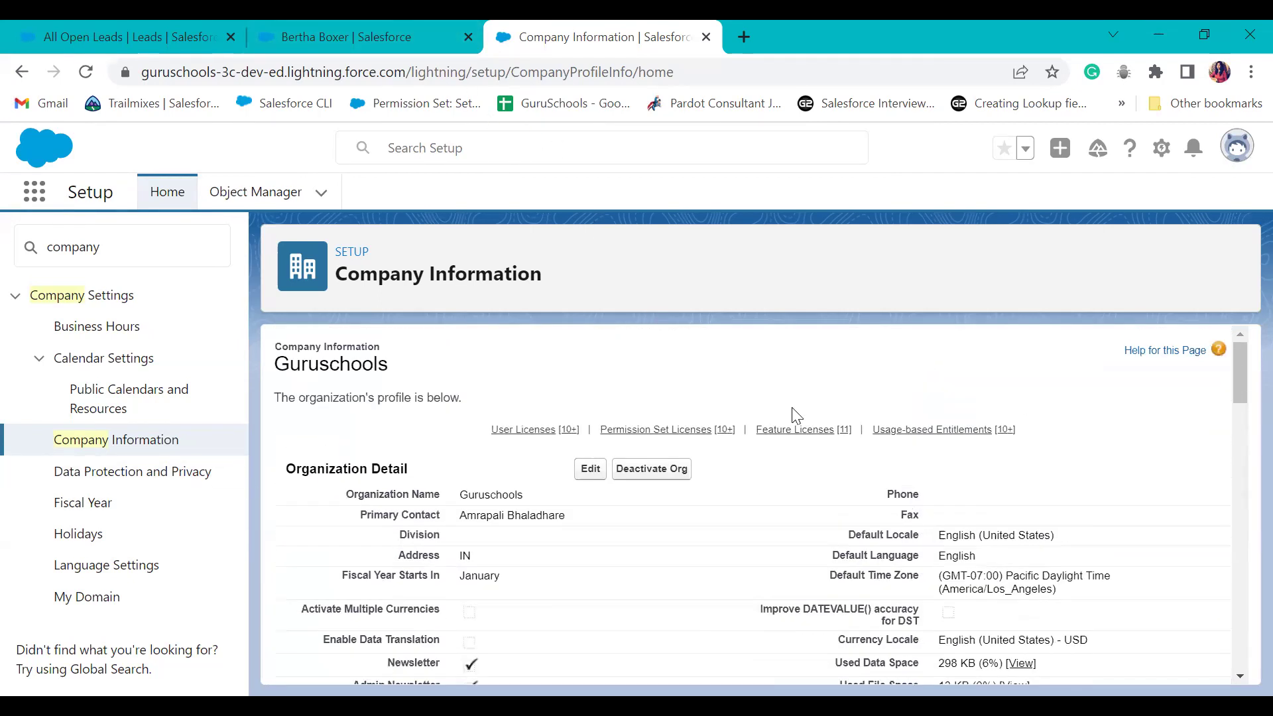
pyautogui.scroll(-3, 736, 451)
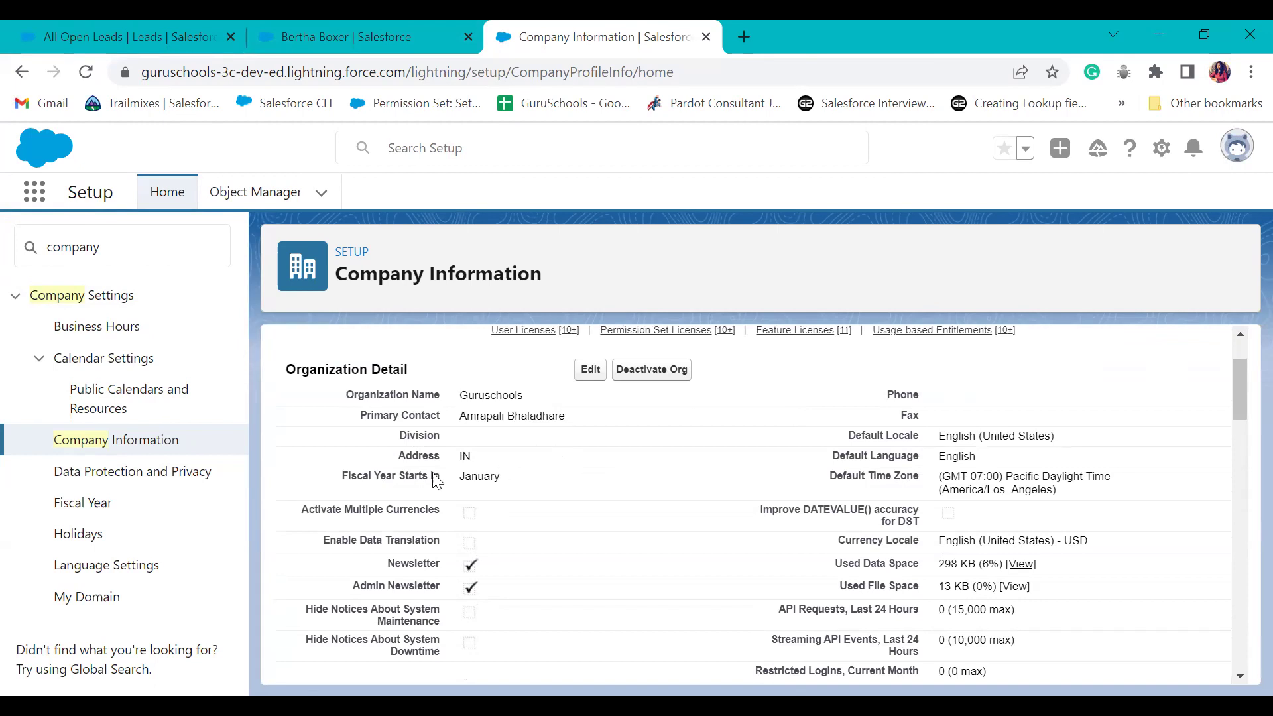
pyautogui.moveTo(344, 477); pyautogui.dragTo(630, 463)
pyautogui.click(721, 514)
pyautogui.moveTo(930, 438); pyautogui.dragTo(1208, 441)
pyautogui.moveTo(930, 491); pyautogui.dragTo(853, 475)
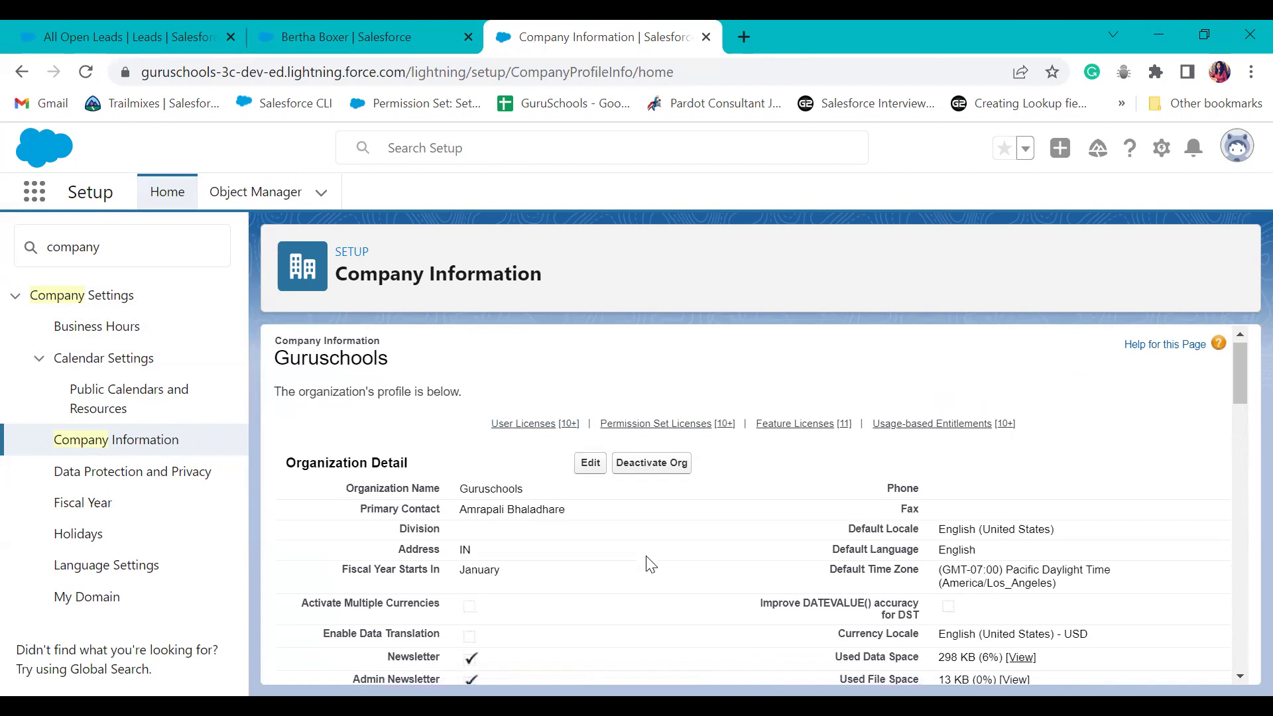
# Step: Scroll through Organization Detail to the Organization ID and Developer Edition fields
pyautogui.scroll(-1, 650, 563)
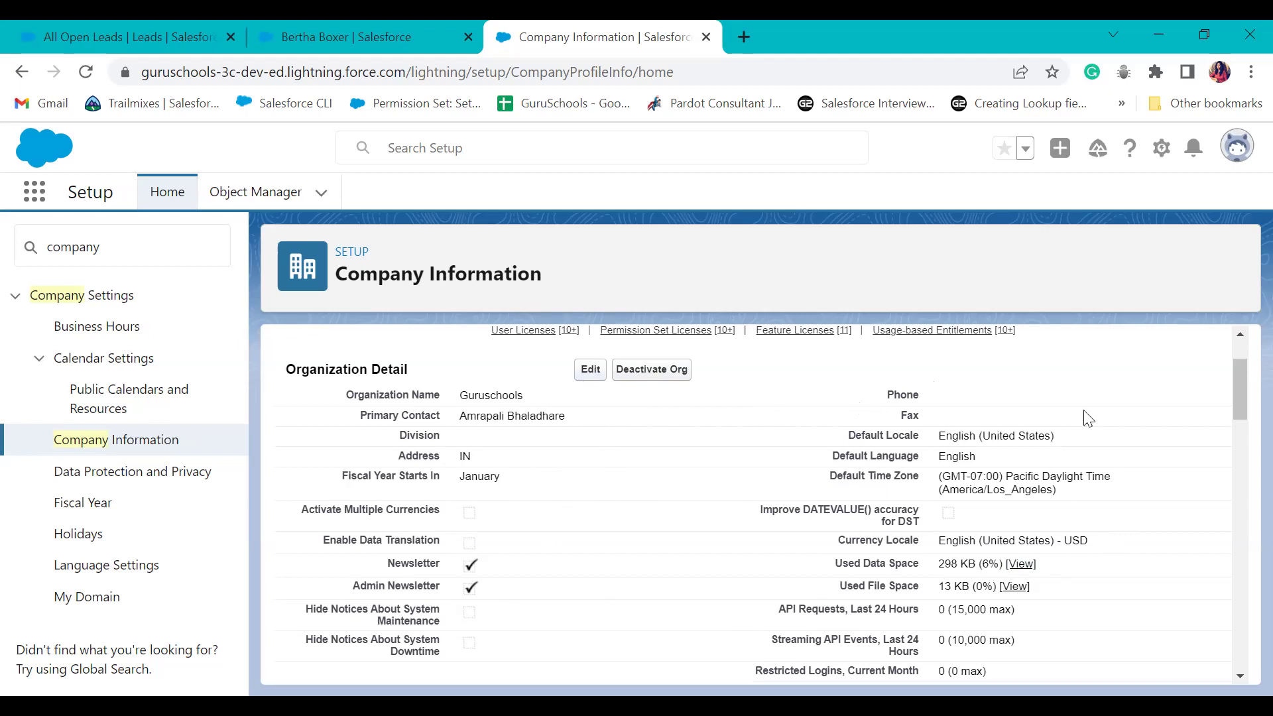
pyautogui.scroll(2, 1161, 456)
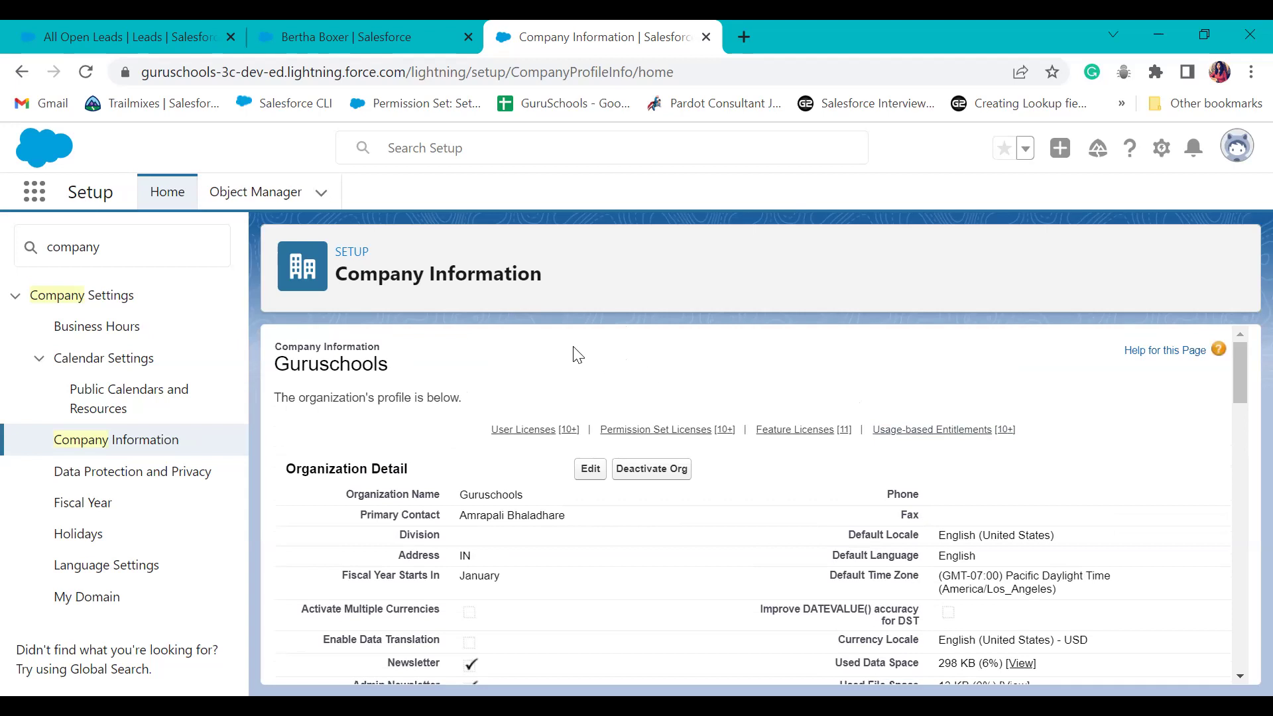
pyautogui.scroll(-4, 578, 355)
pyautogui.scroll(4, 520, 431)
pyautogui.scroll(-3, 520, 469)
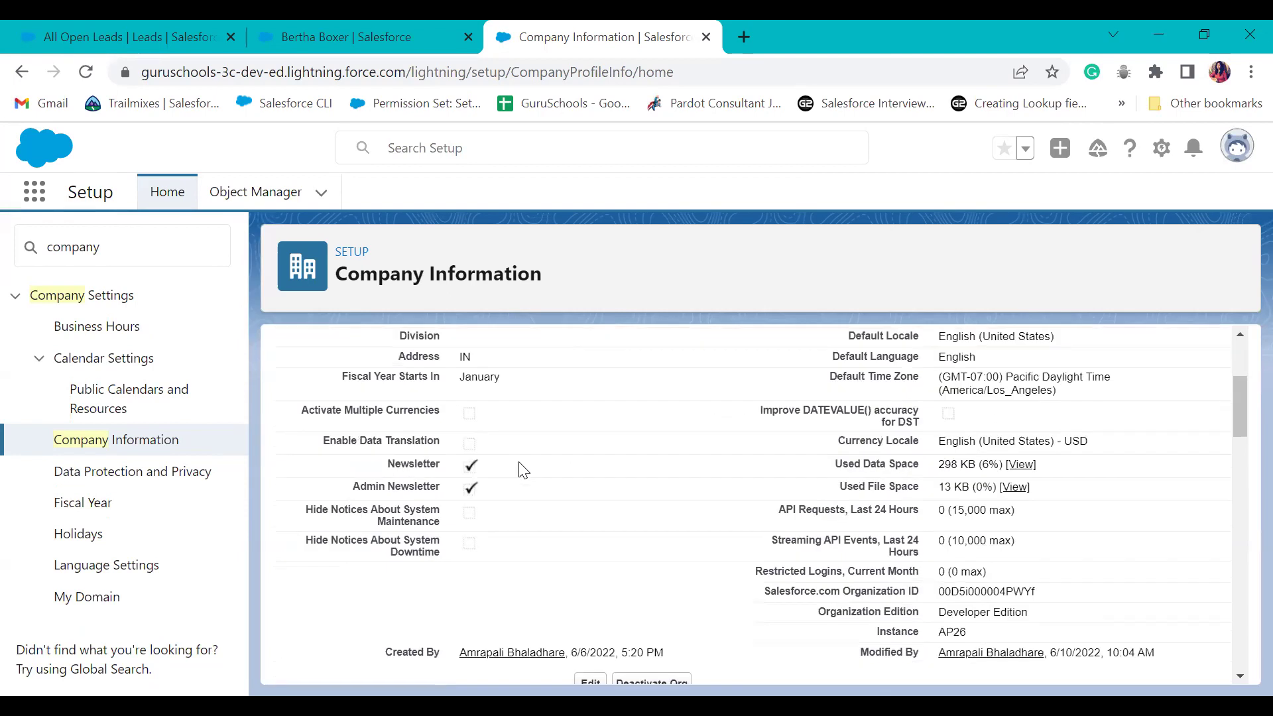
pyautogui.scroll(3, 520, 469)
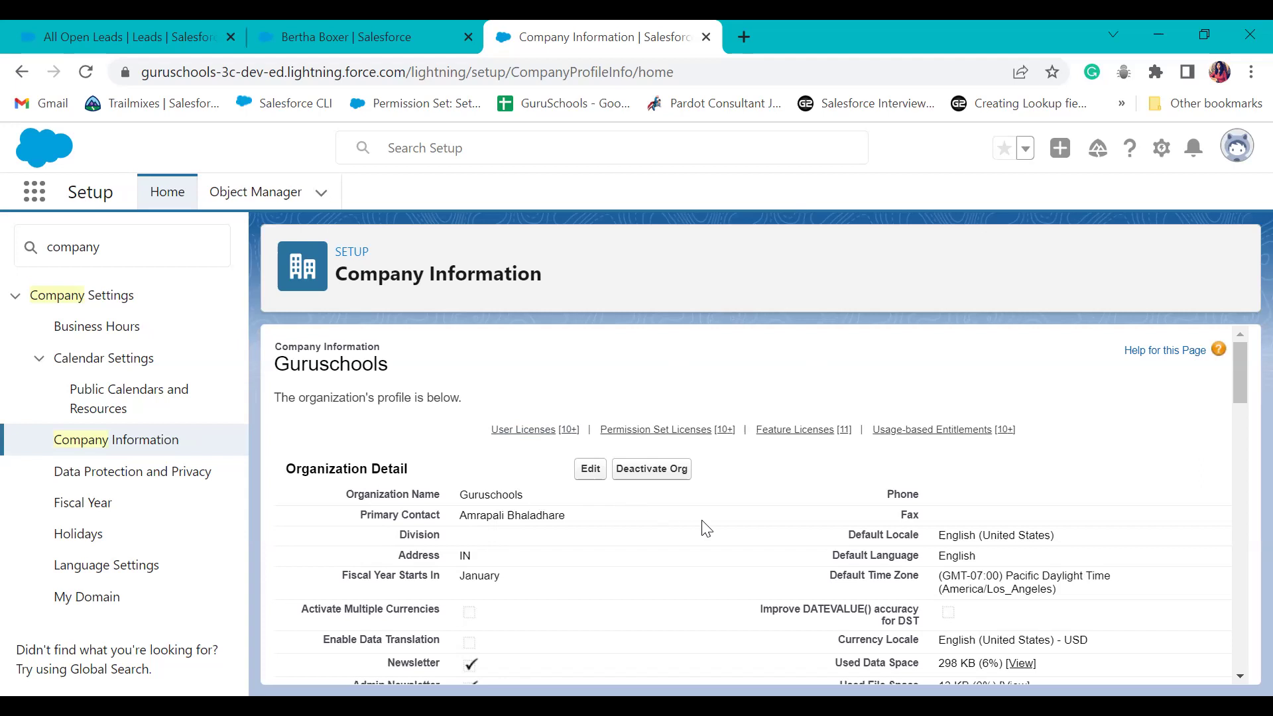
pyautogui.scroll(-10, 706, 528)
pyautogui.scroll(10, 706, 528)
pyautogui.moveTo(465, 264); pyautogui.dragTo(676, 292)
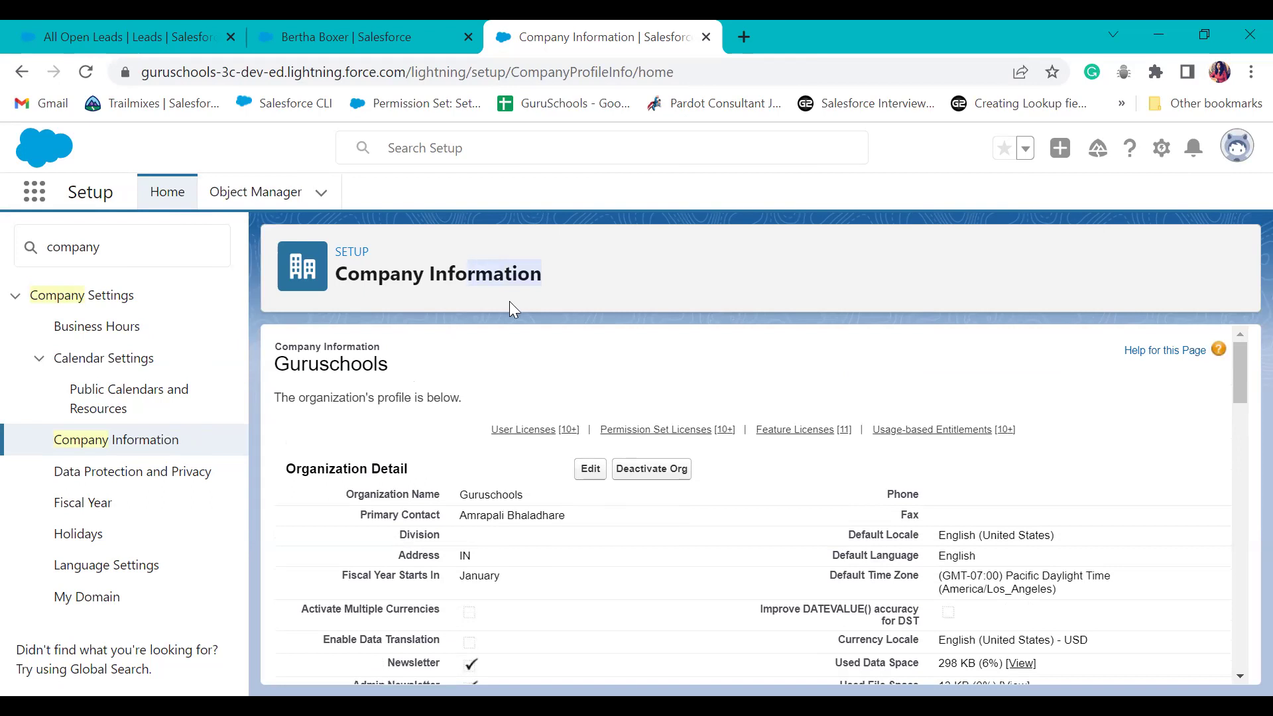
pyautogui.moveTo(571, 272); pyautogui.dragTo(377, 278)
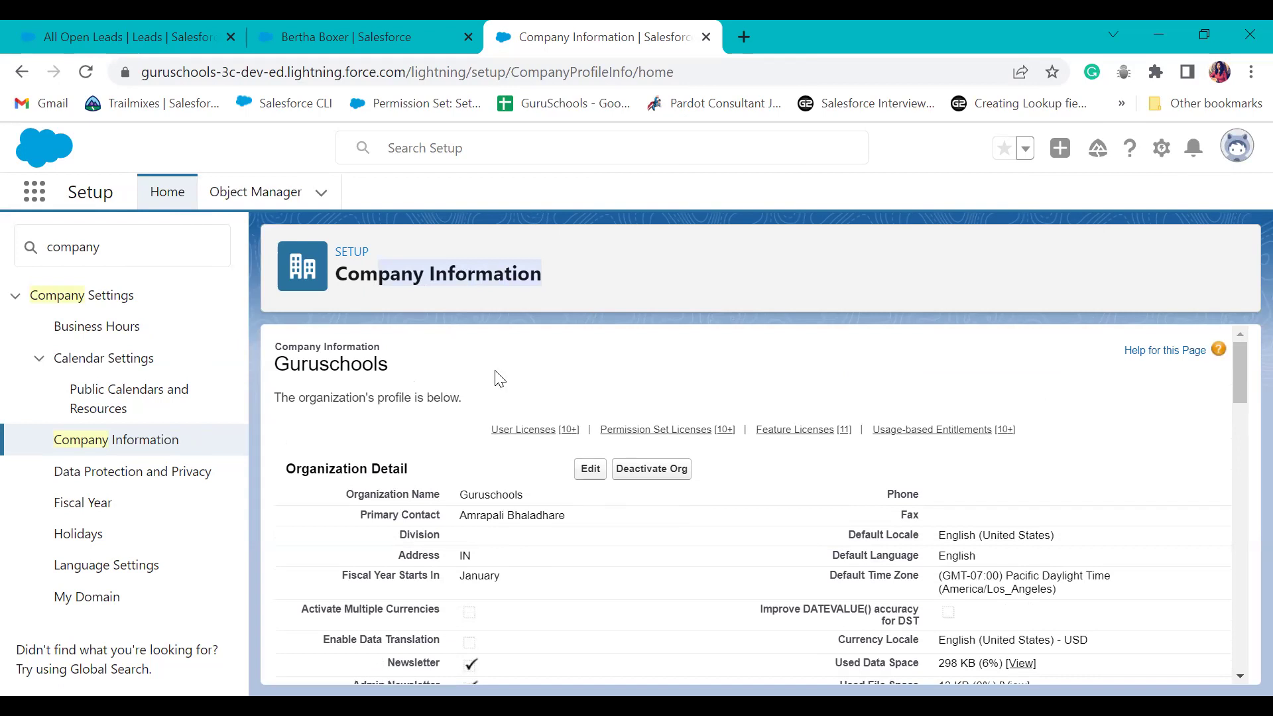
pyautogui.scroll(-1, 463, 340)
pyautogui.scroll(-2, 464, 340)
pyautogui.scroll(2, 512, 396)
pyautogui.click(619, 247)
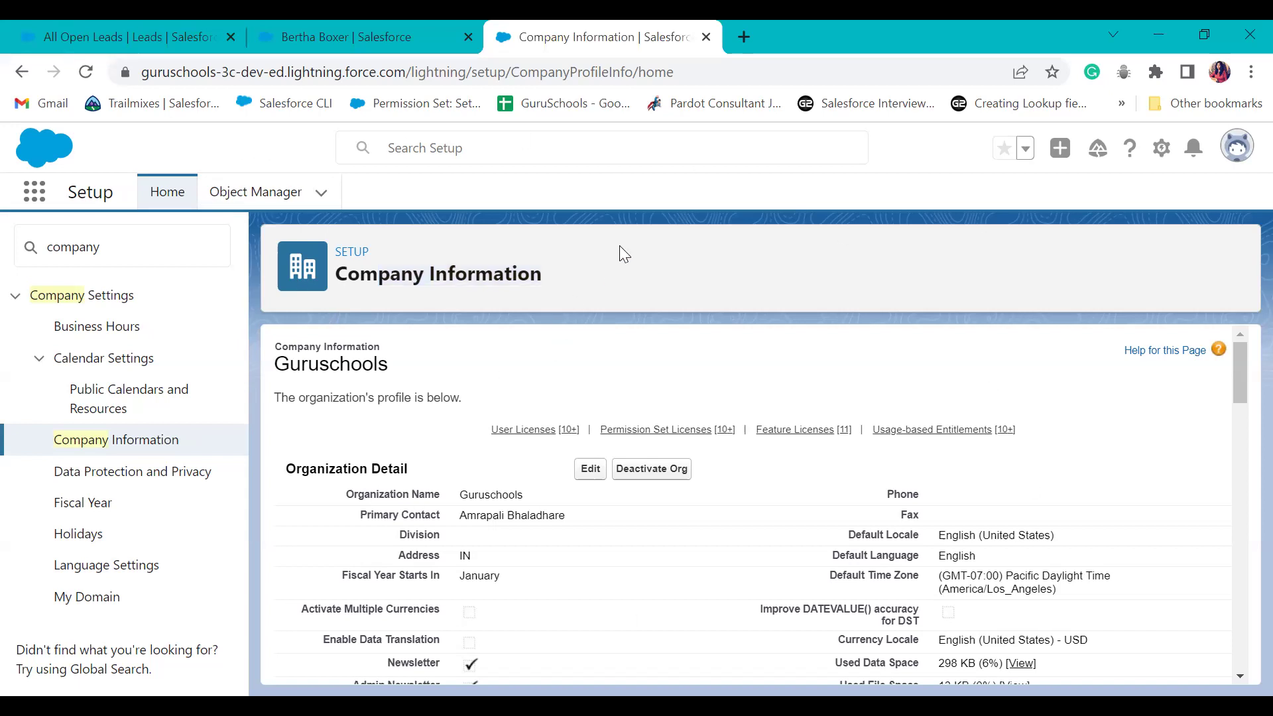